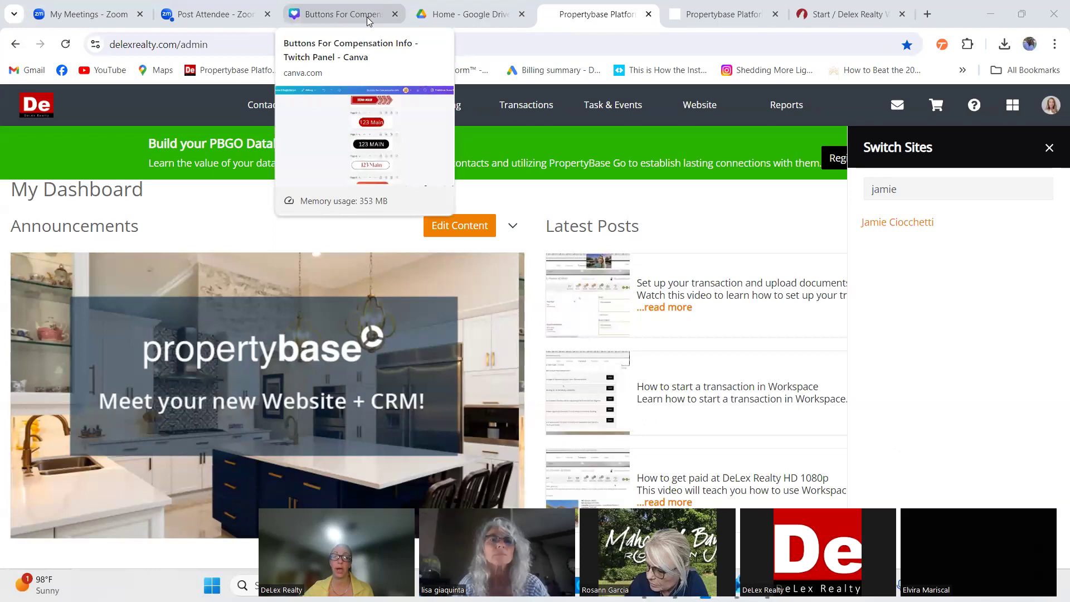
Look over the open Google Drive files, the Canva button designs for compensation info and the Propertybase agent dashboard.
left_click(477, 19)
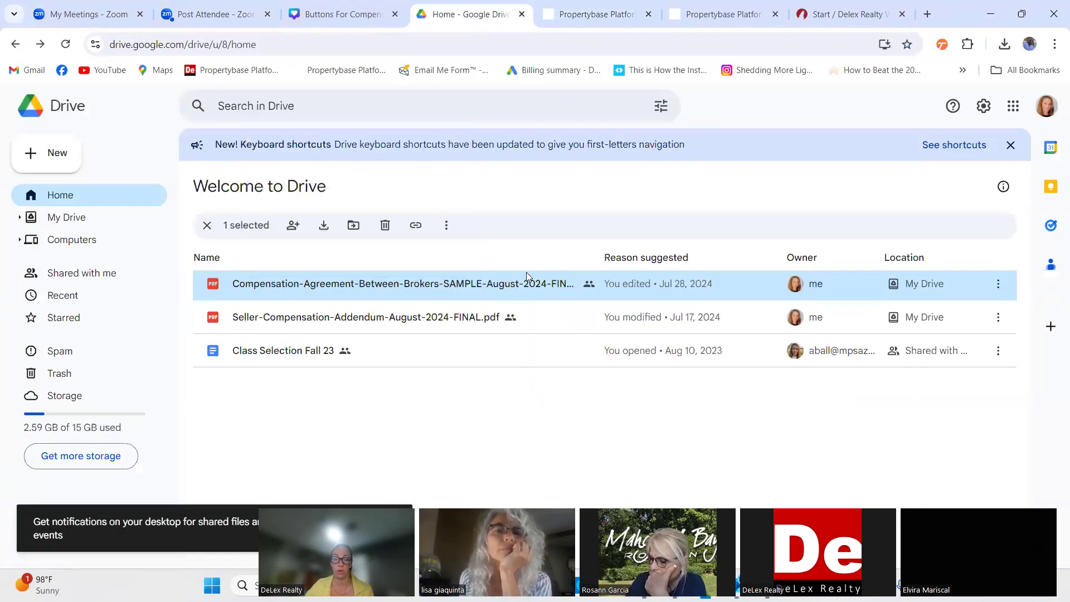
left_click(327, 14)
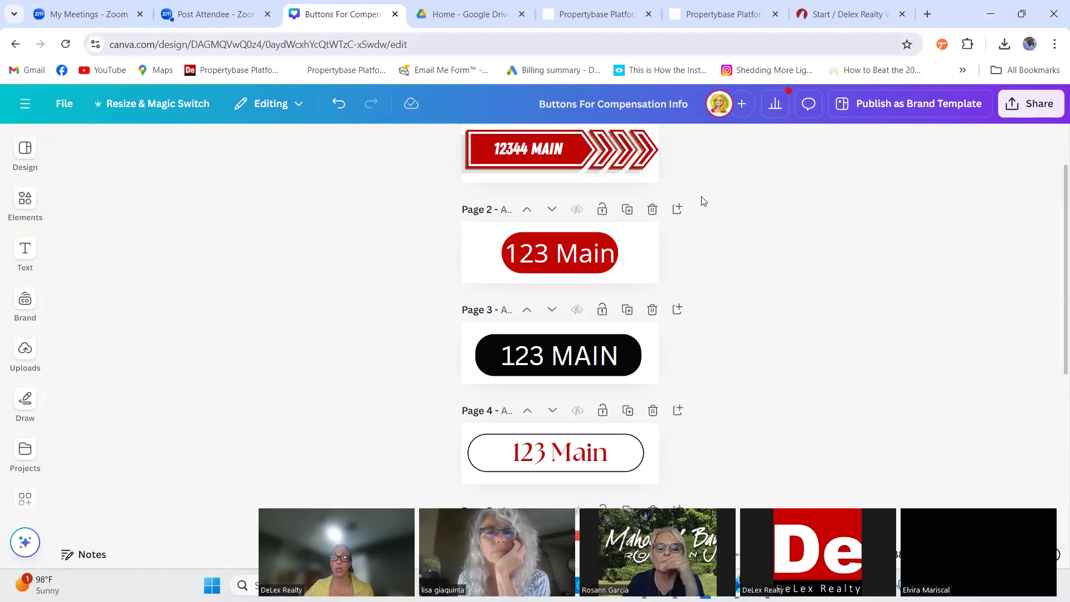
left_click(703, 16)
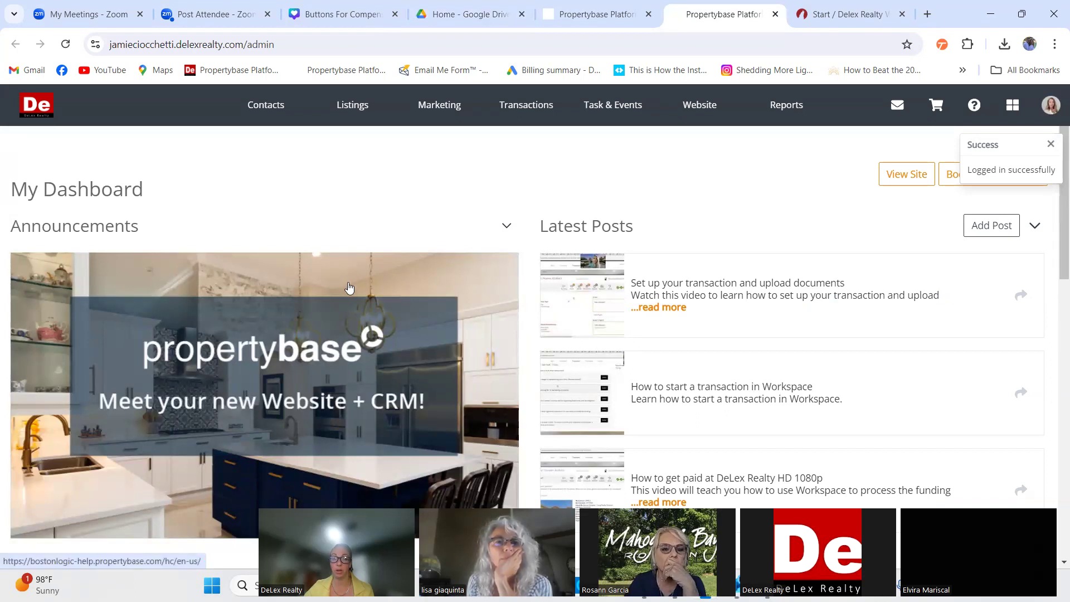
Switch to the DeLex Realty Workspace site and view its Quick Links and Quick Resources.
left_click(834, 17)
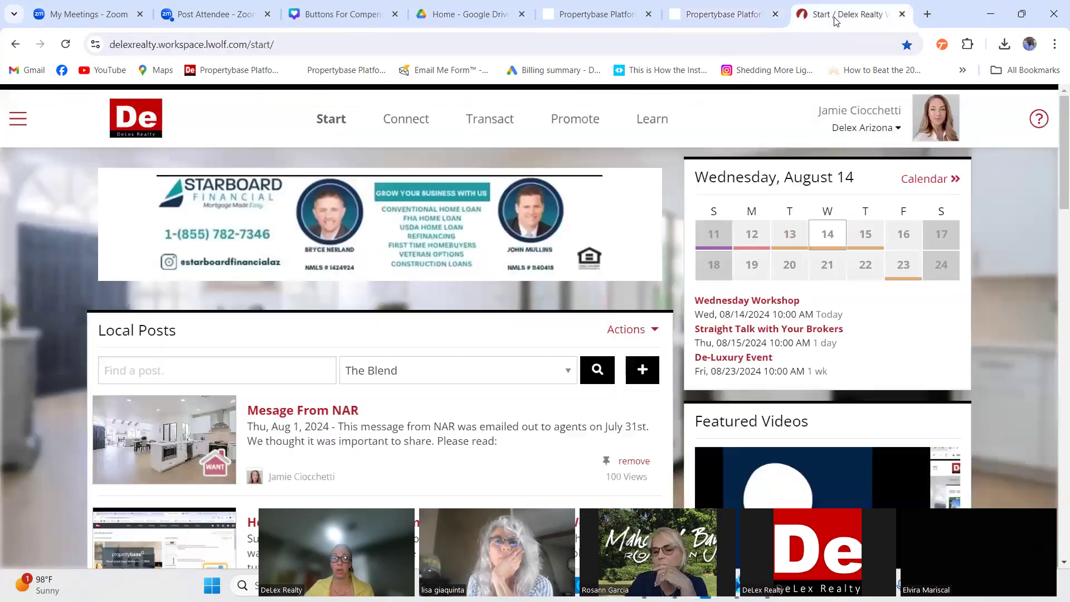
left_click(18, 118)
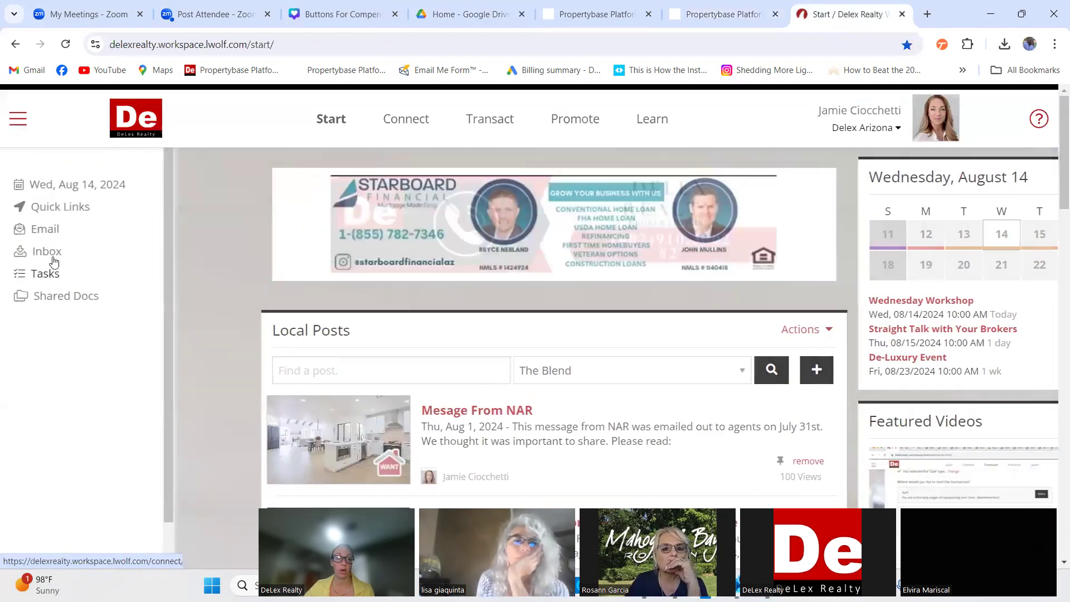
left_click(50, 209)
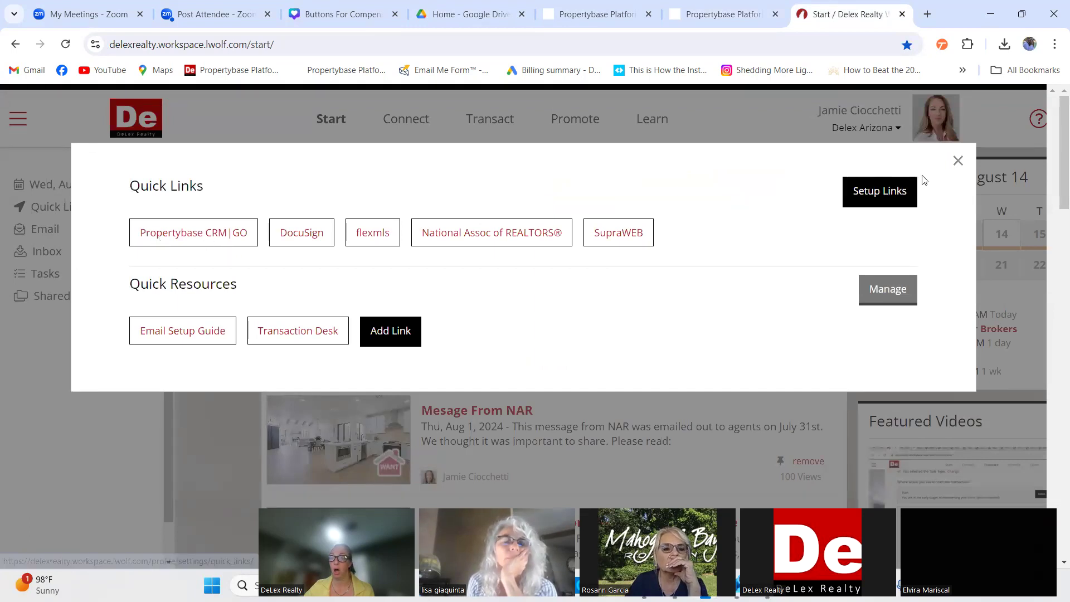
left_click(958, 160)
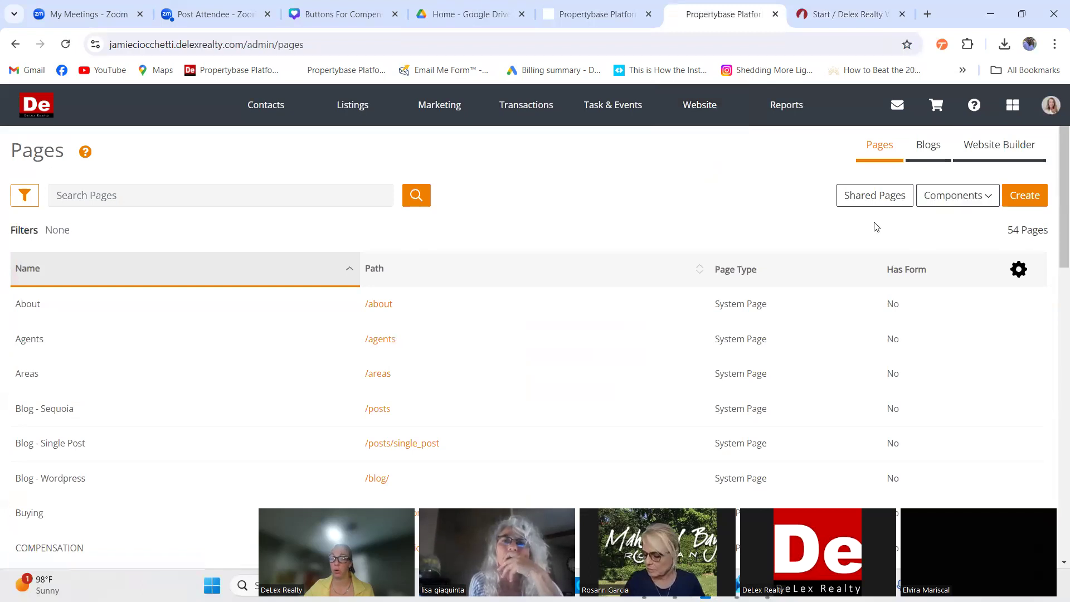
Start a new CMS page from the website's page list in the Propertybase admin.
left_click(988, 201)
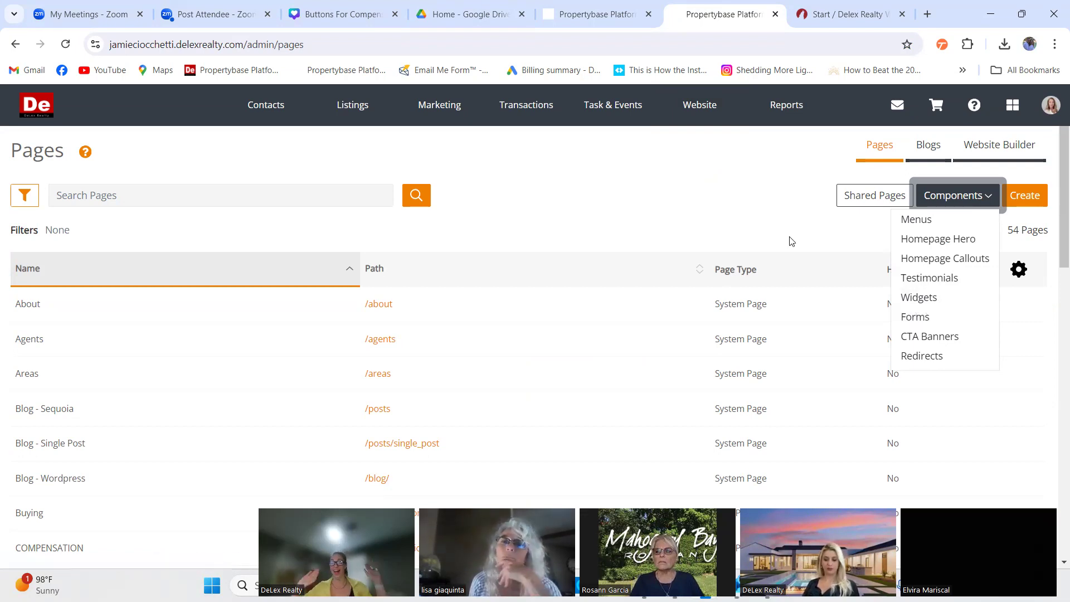
left_click(797, 205)
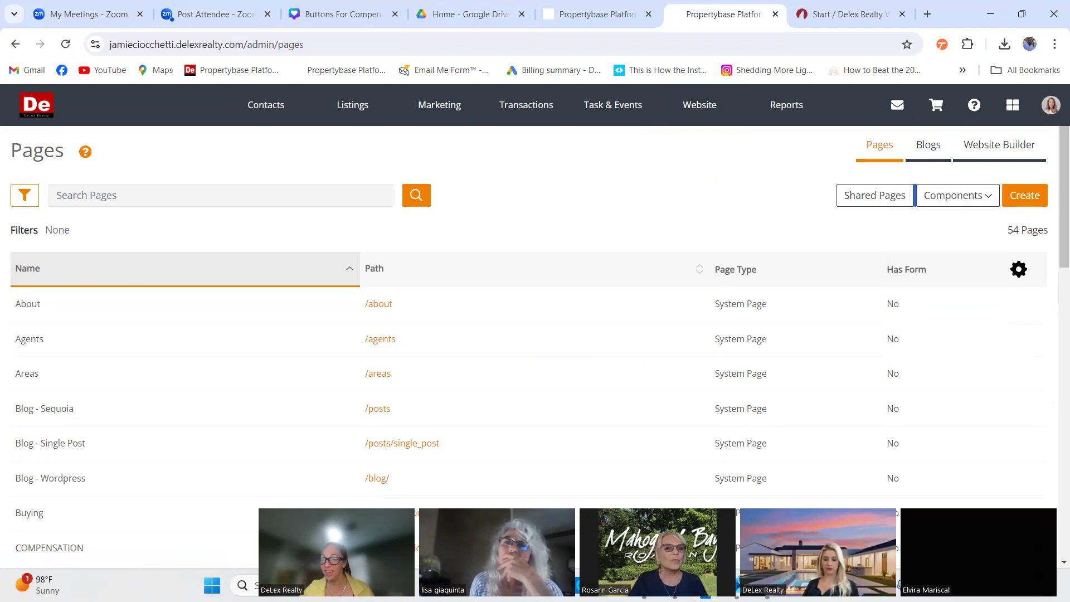
left_click(1027, 195)
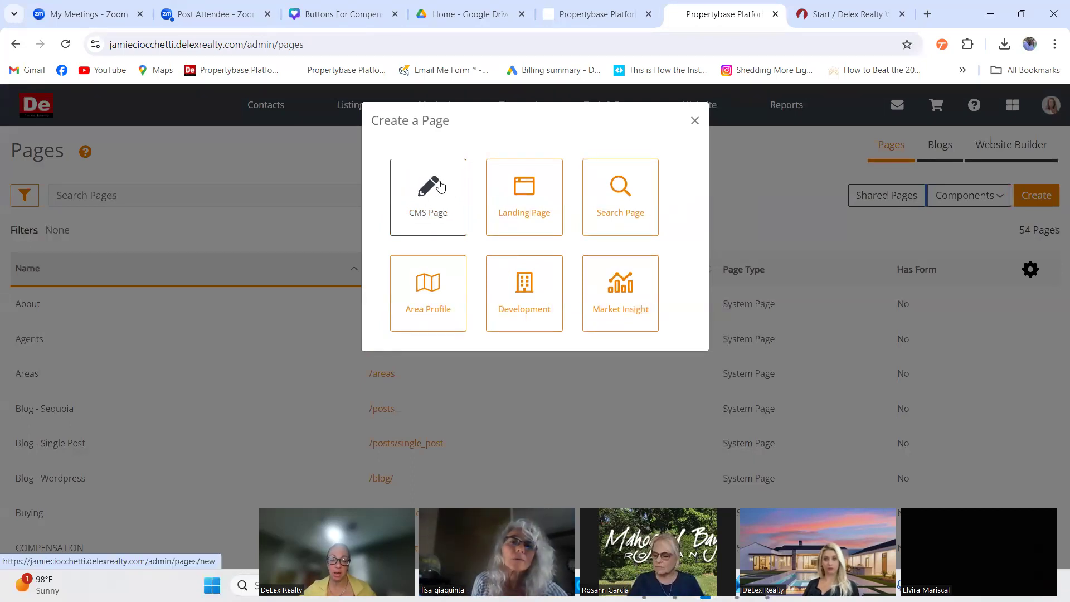
left_click(429, 208)
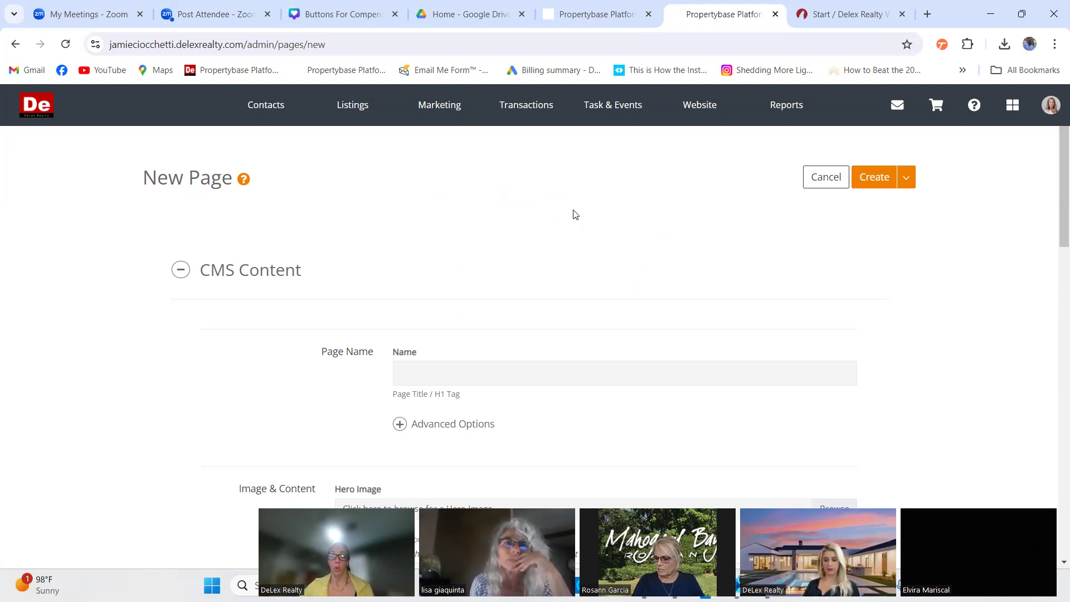
Name the new page TEST COMPENSATION PAGE.
scroll(553, 220, "down", 1)
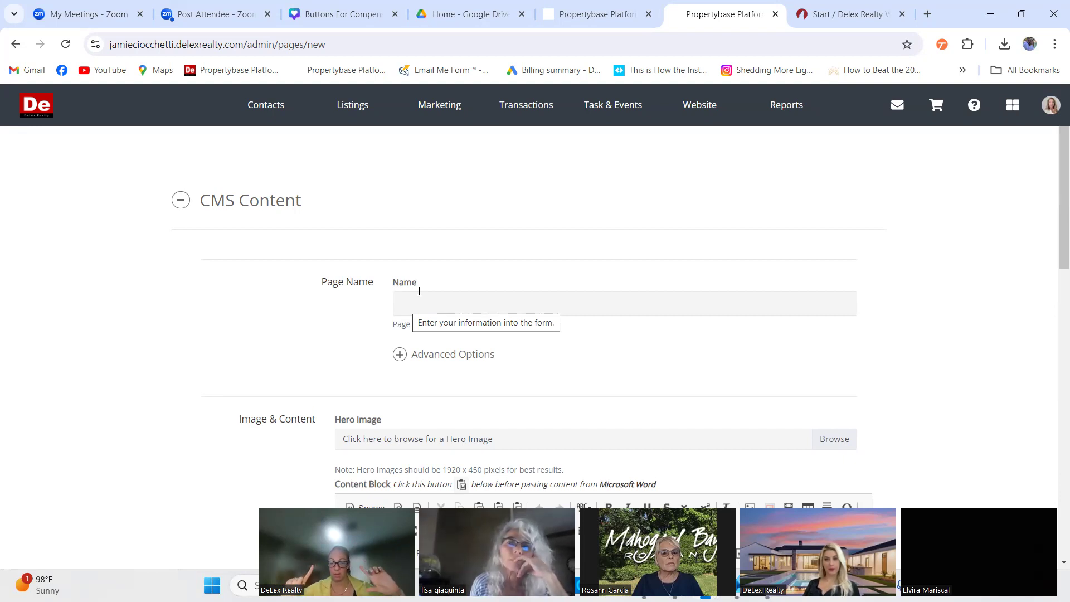
left_click(421, 293)
type("T")
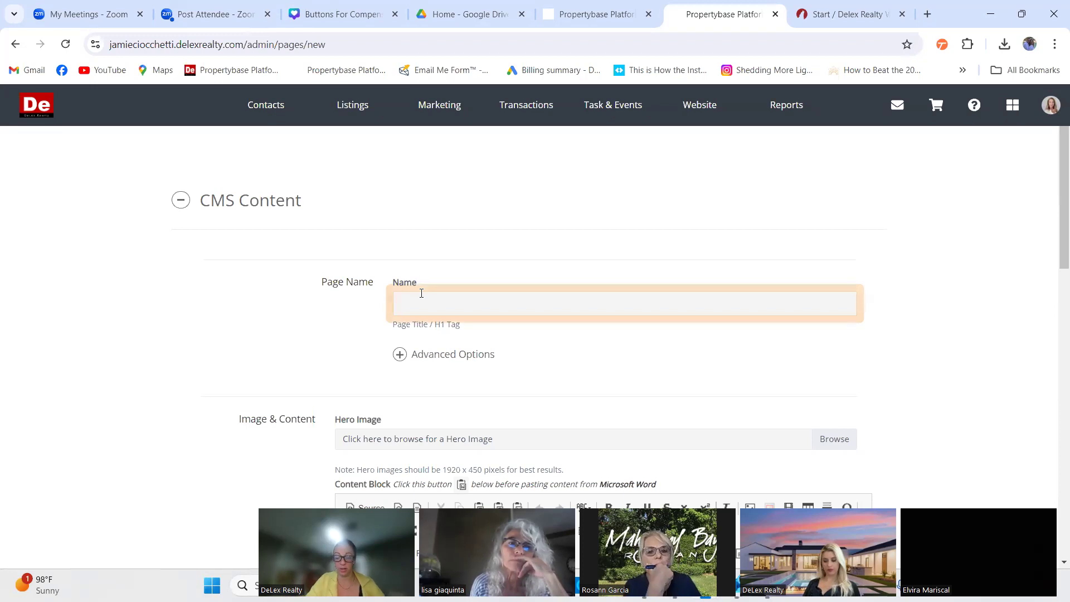
type("EST ")
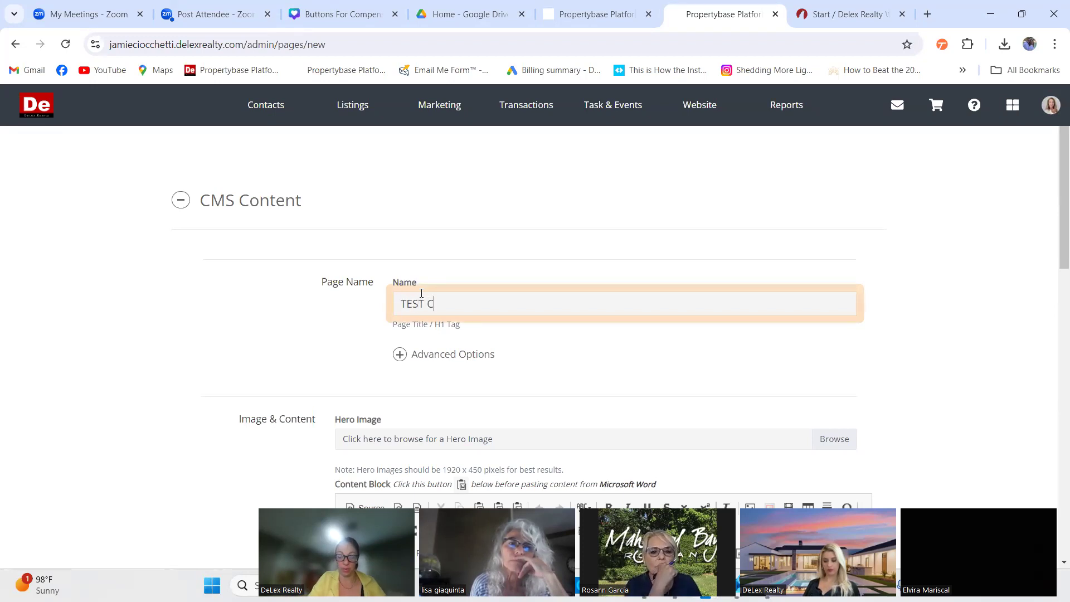
type("COMPENSATION PAGE")
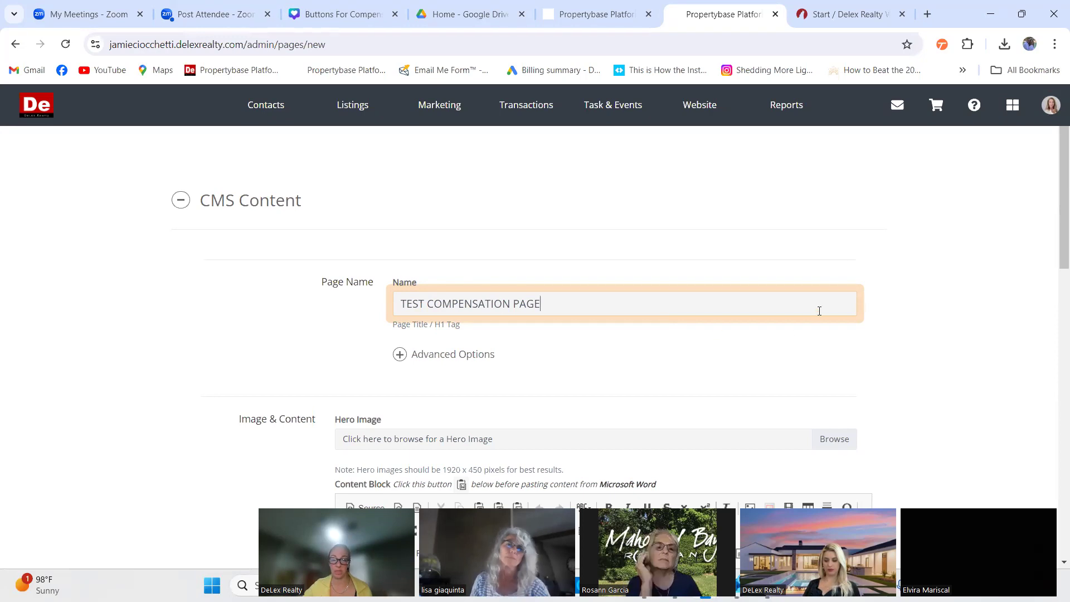
Upload the Buttons For Compensation Info (3) image from Downloads to the server for use in the page's content block.
scroll(870, 259, "down", 2)
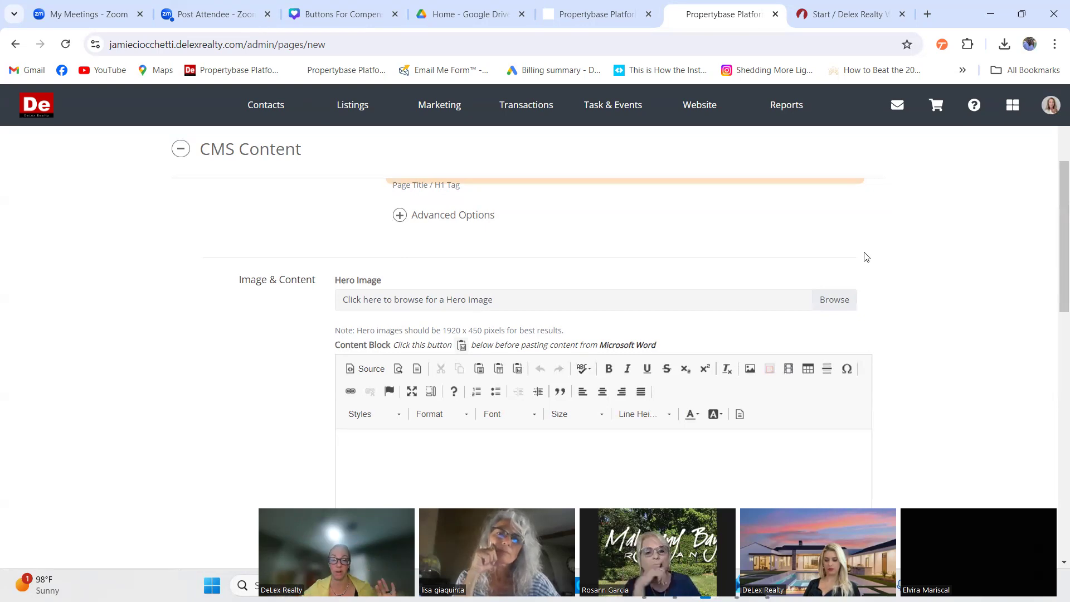
scroll(866, 256, "up", 3)
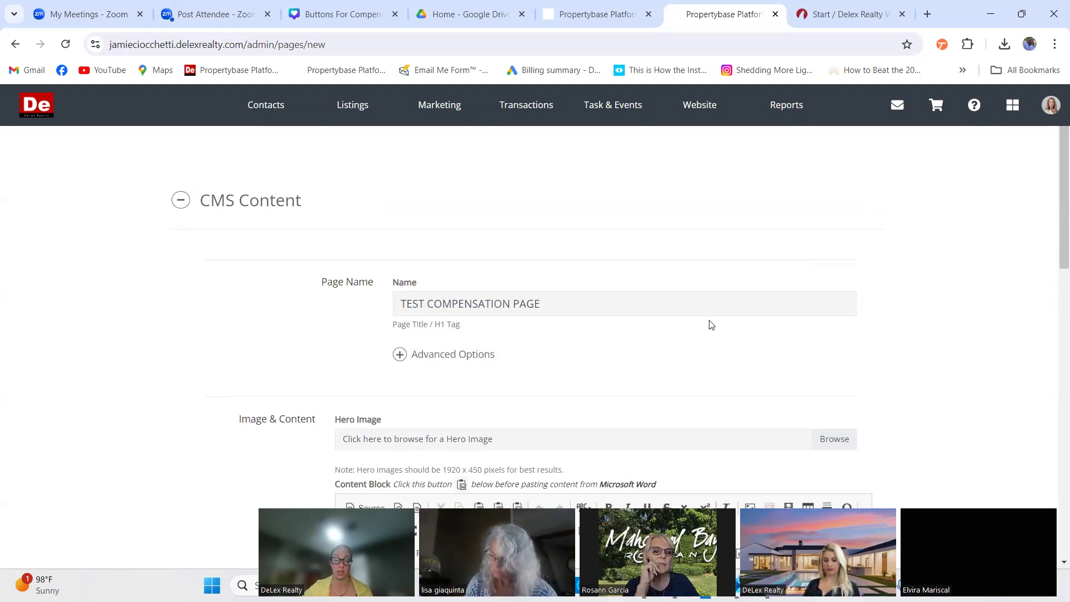
scroll(709, 321, "down", 2)
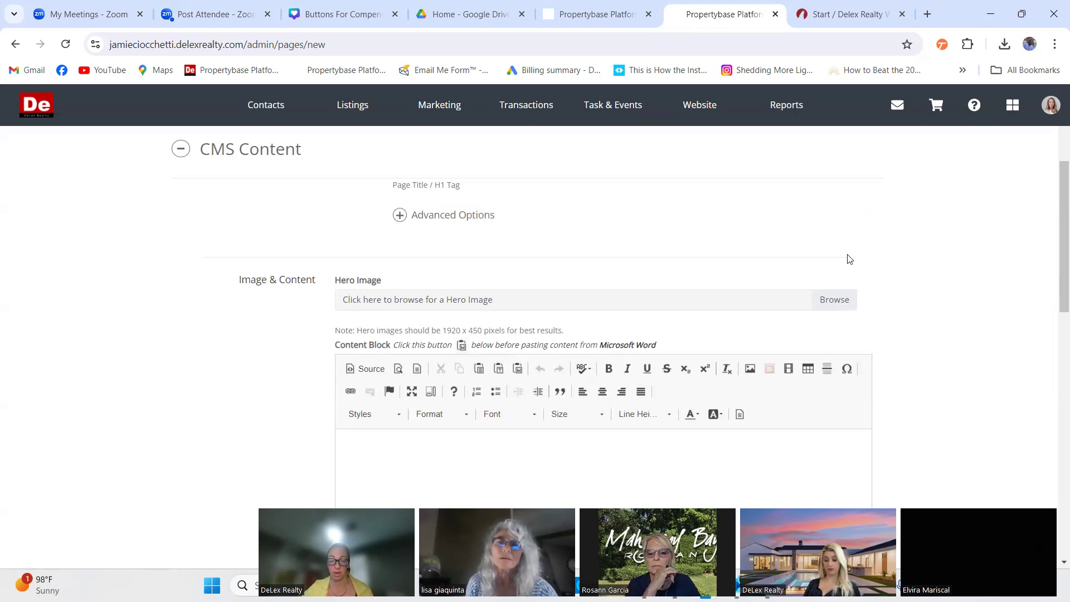
scroll(845, 259, "down", 3)
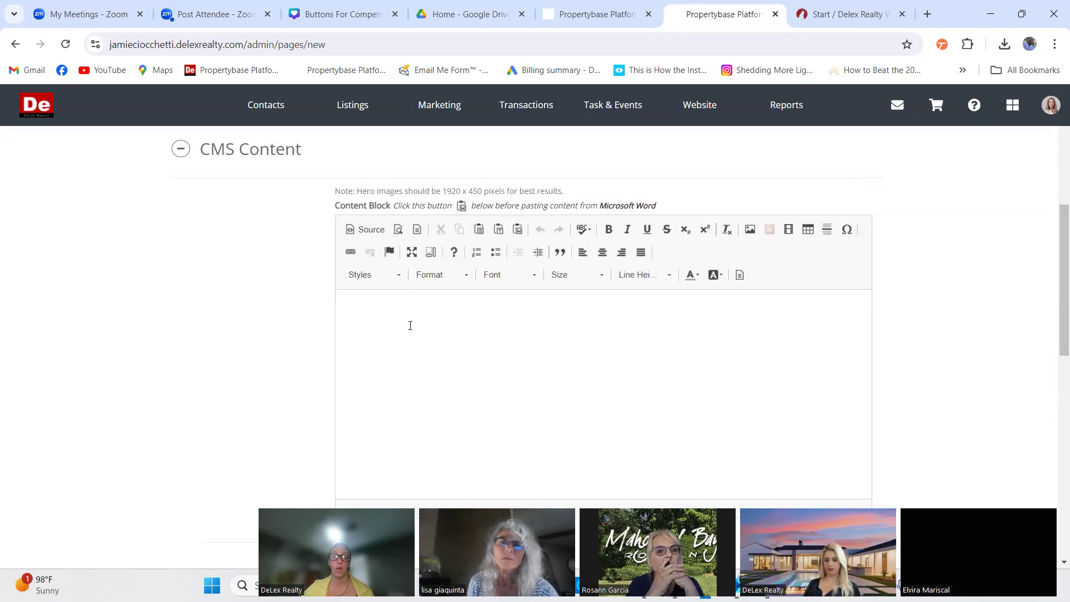
left_click(382, 306)
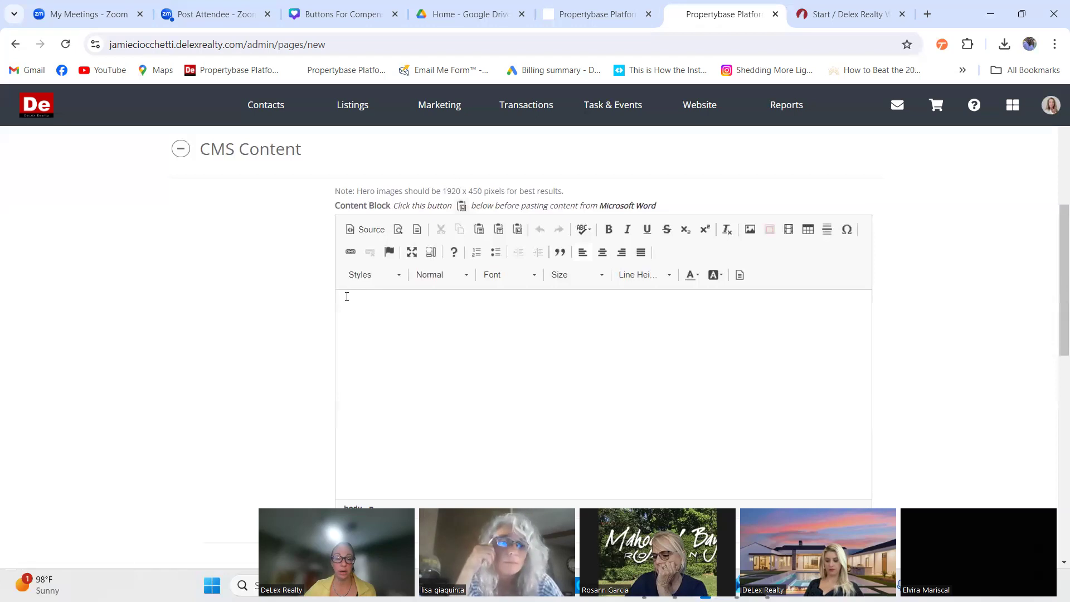
left_click(751, 230)
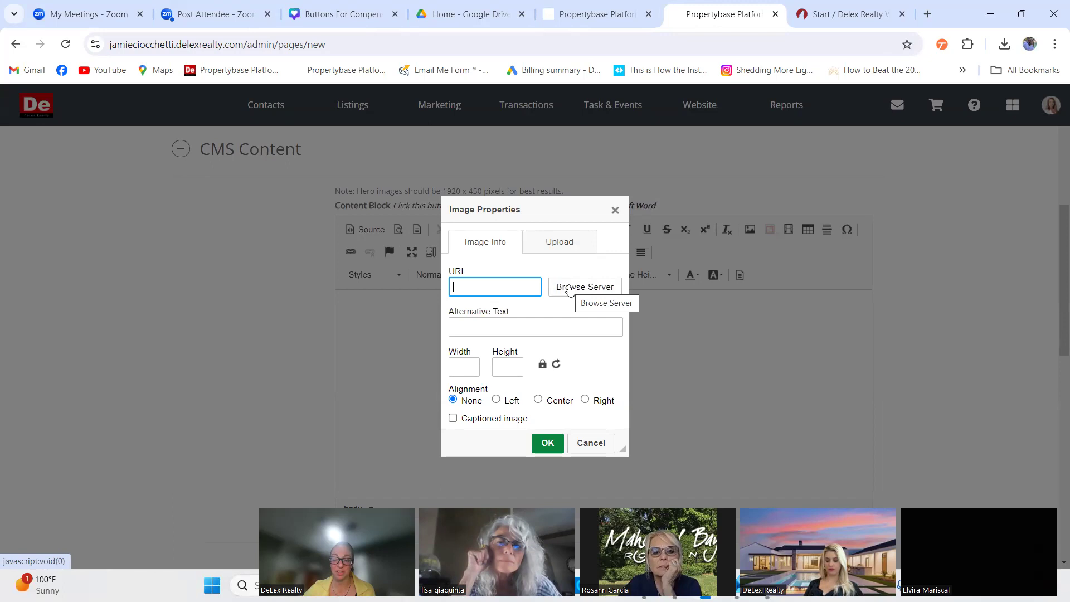
left_click(565, 243)
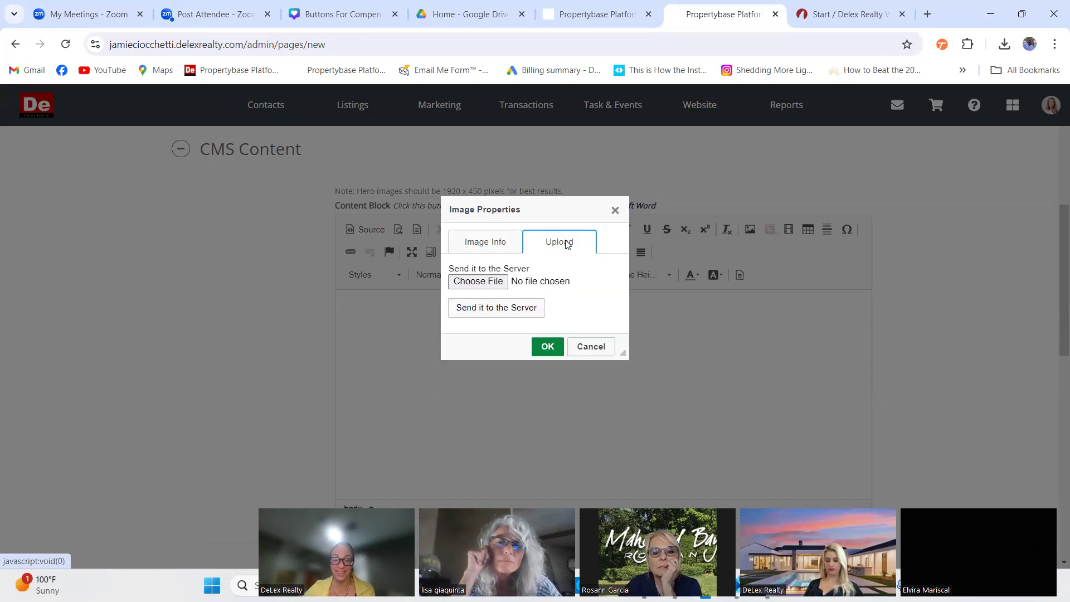
left_click(512, 243)
left_click(575, 290)
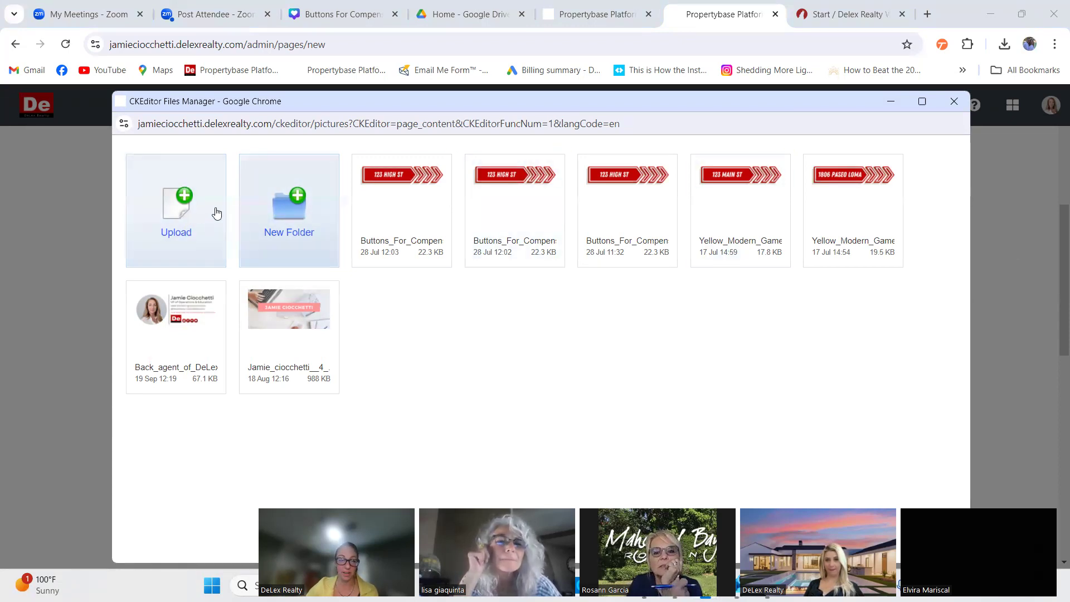
left_click(189, 206)
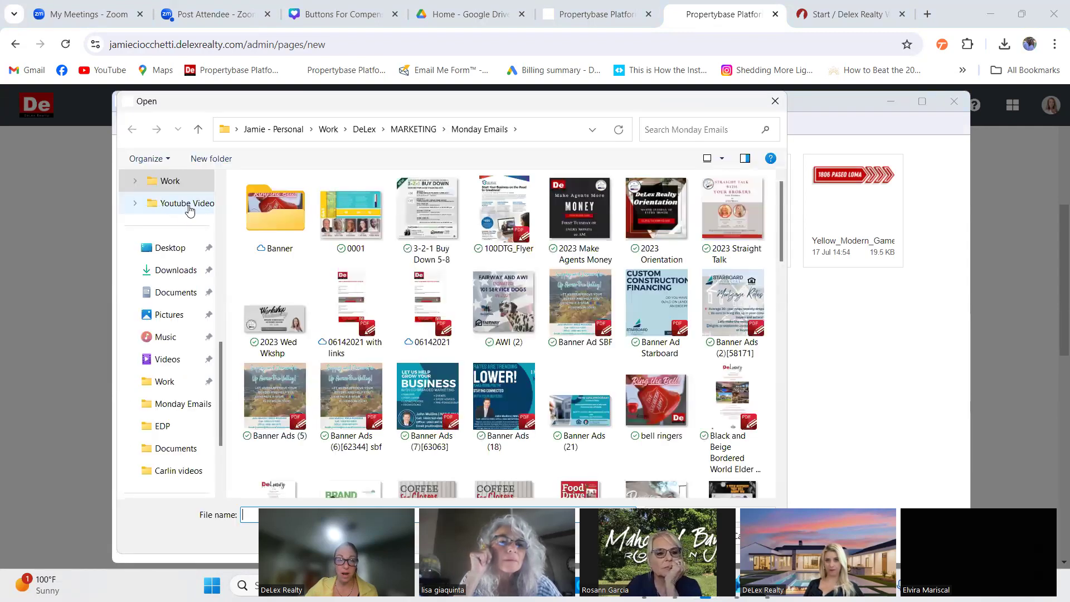
left_click(168, 270)
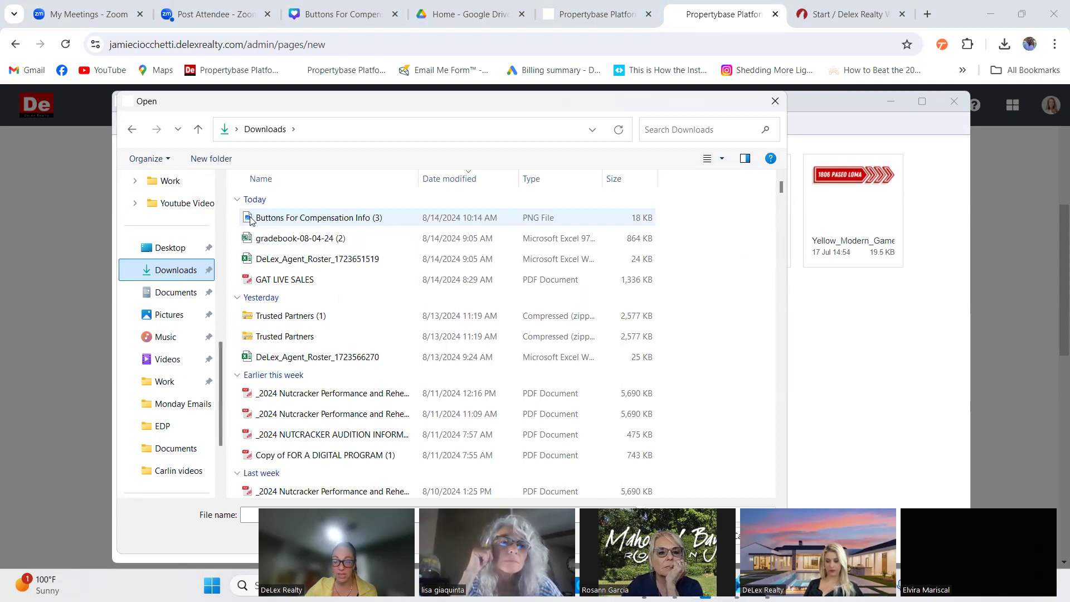
double_click(277, 218)
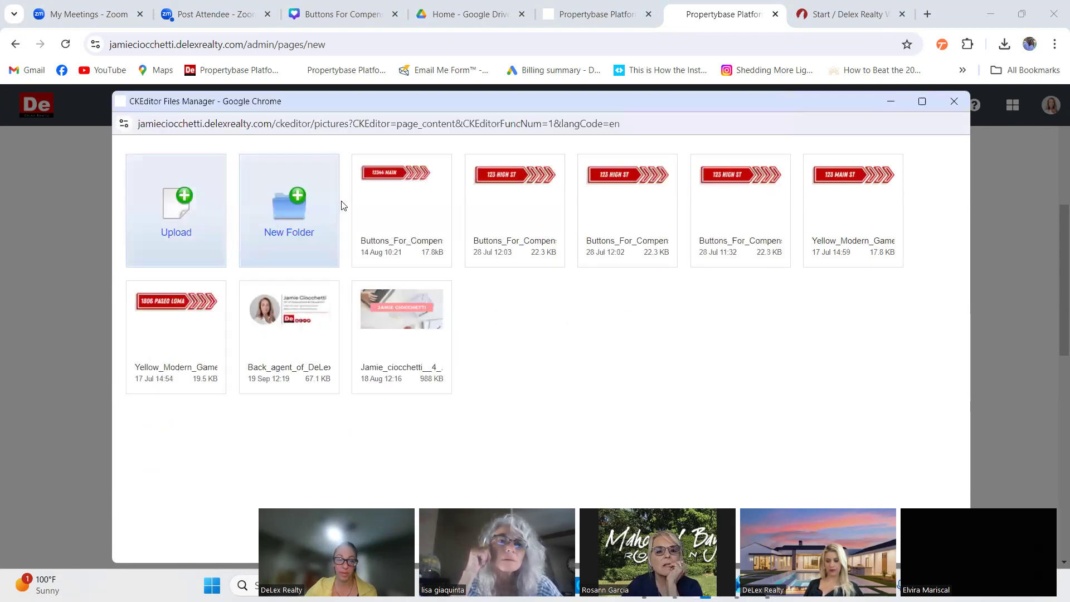
Insert the uploaded 12344 MAIN button image into the content block, and delete it again.
left_click(401, 199)
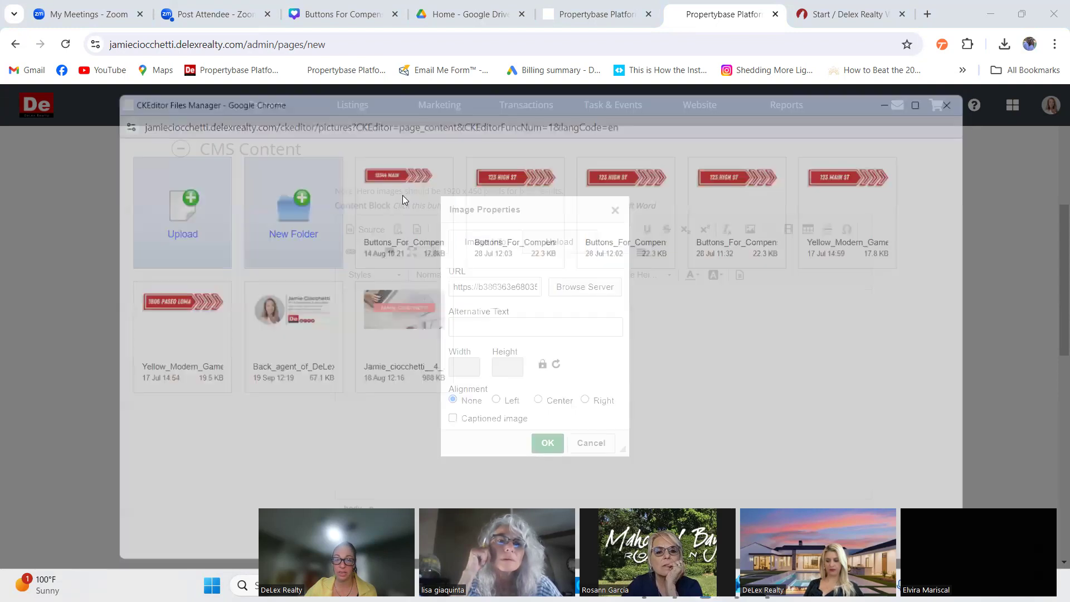
left_click(540, 443)
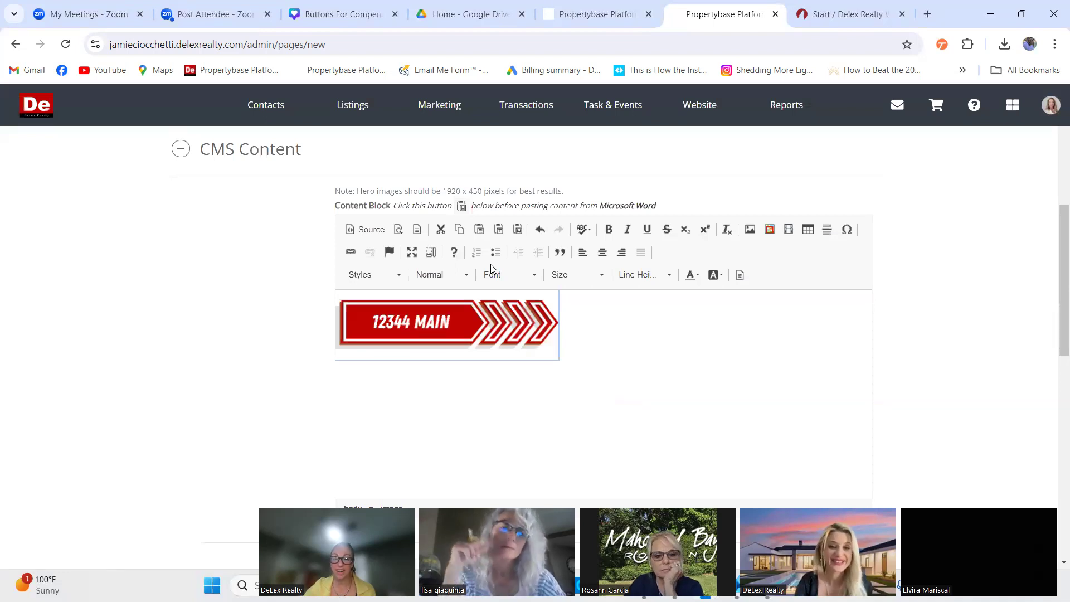
left_click(619, 335)
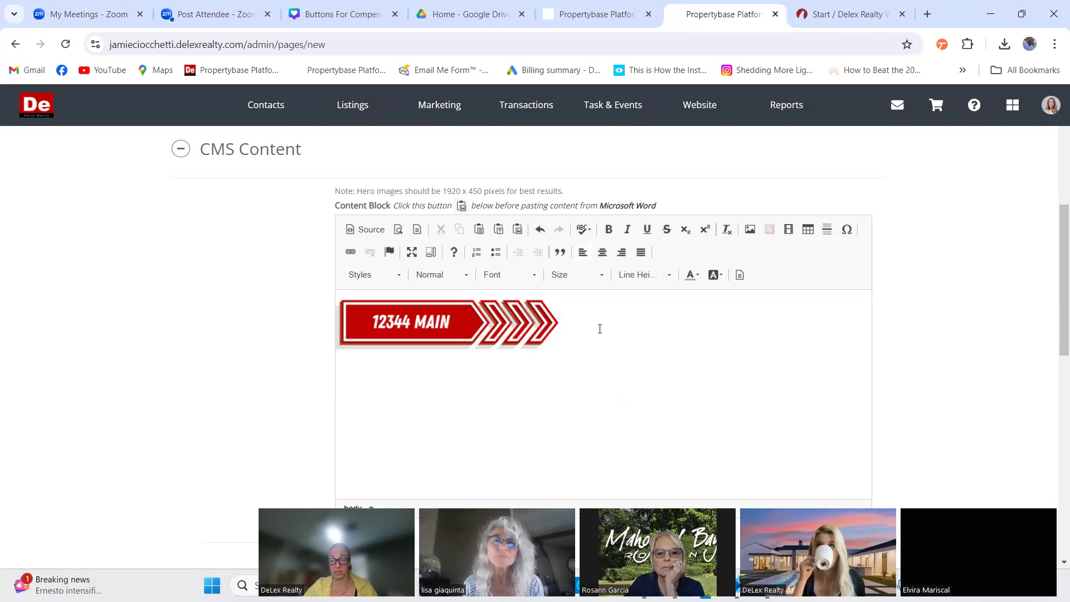
key("ctrl+a")
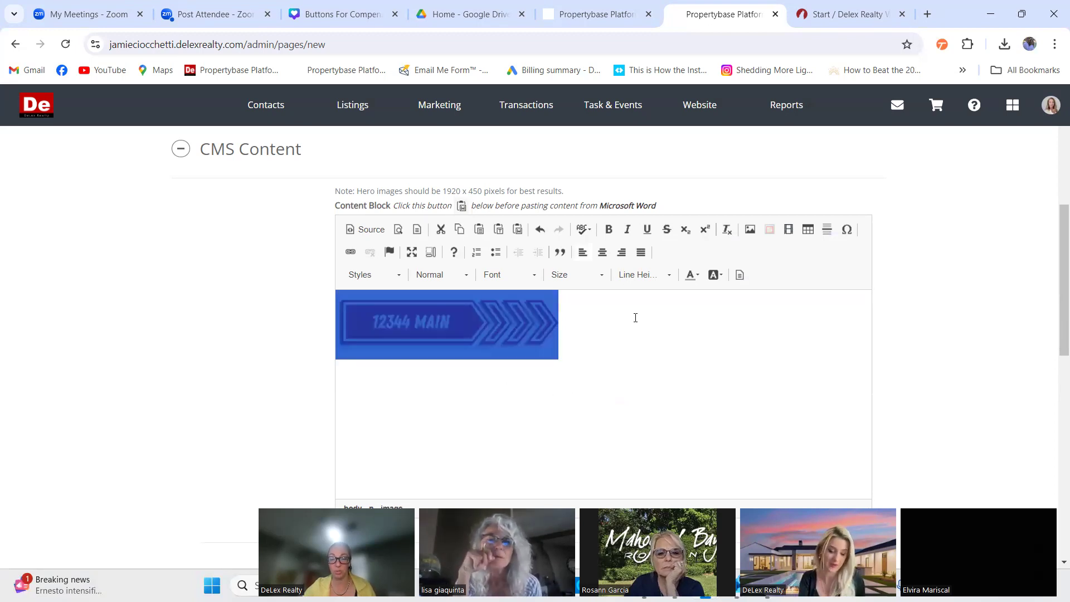
key("Delete")
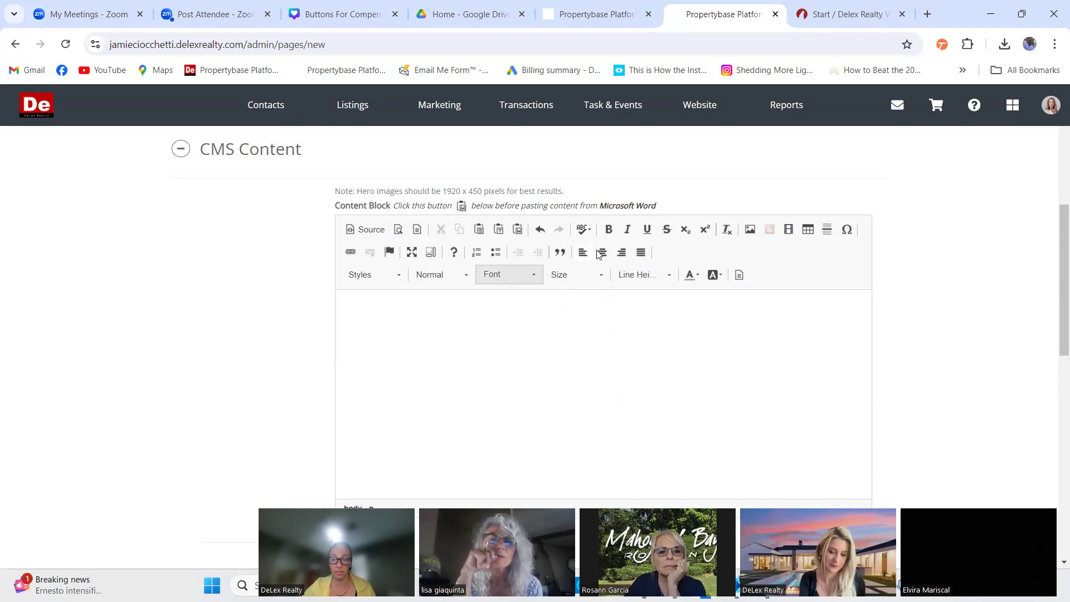
Reopen the image insertion for the empty content block and upload Buttons For Compensation Info (3) once more.
left_click(749, 230)
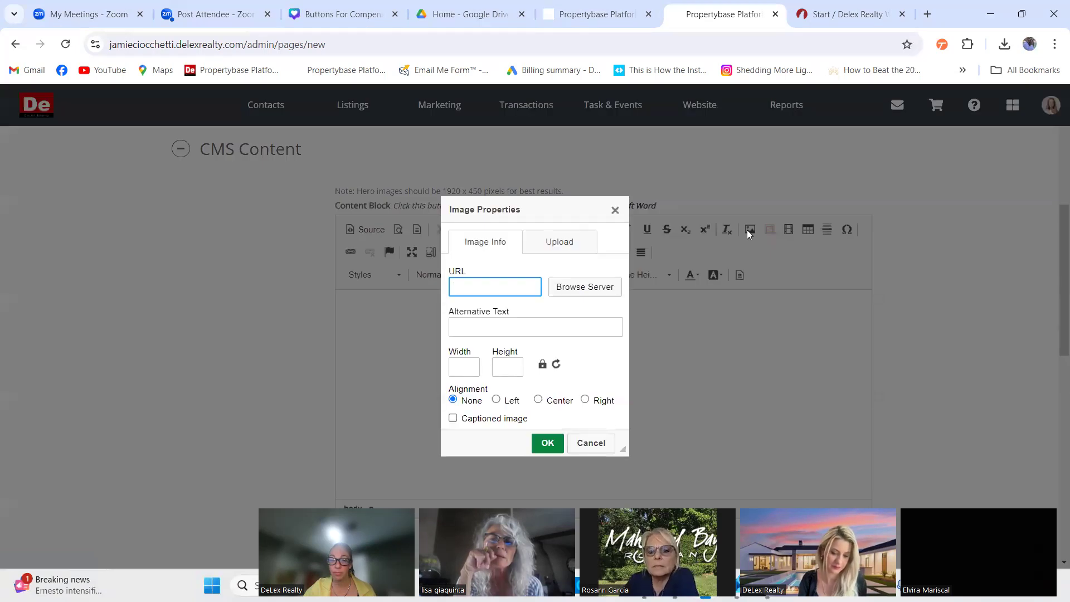
left_click(586, 288)
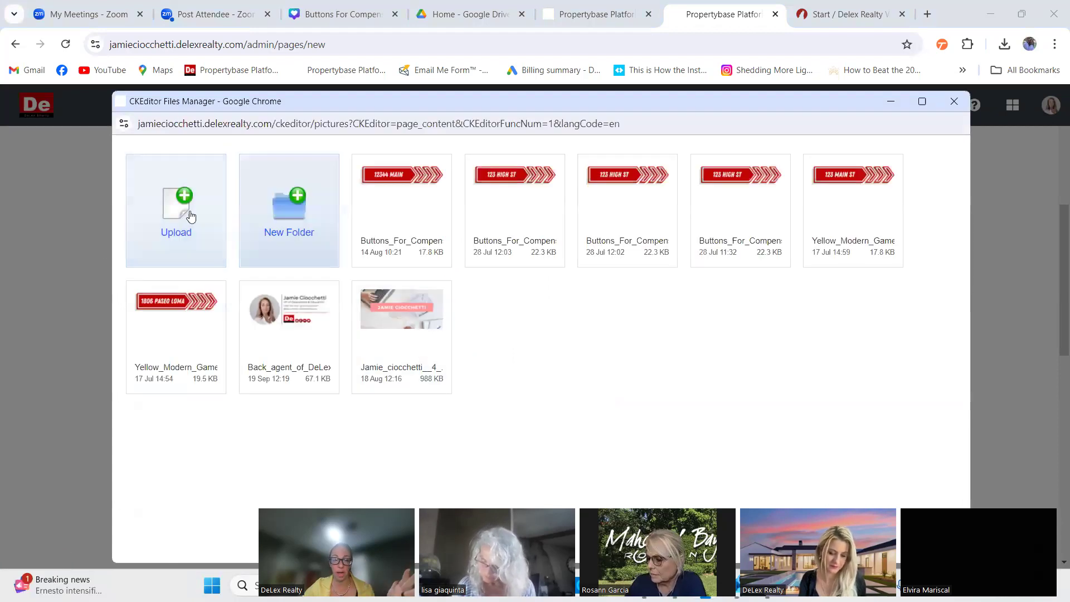
left_click(179, 209)
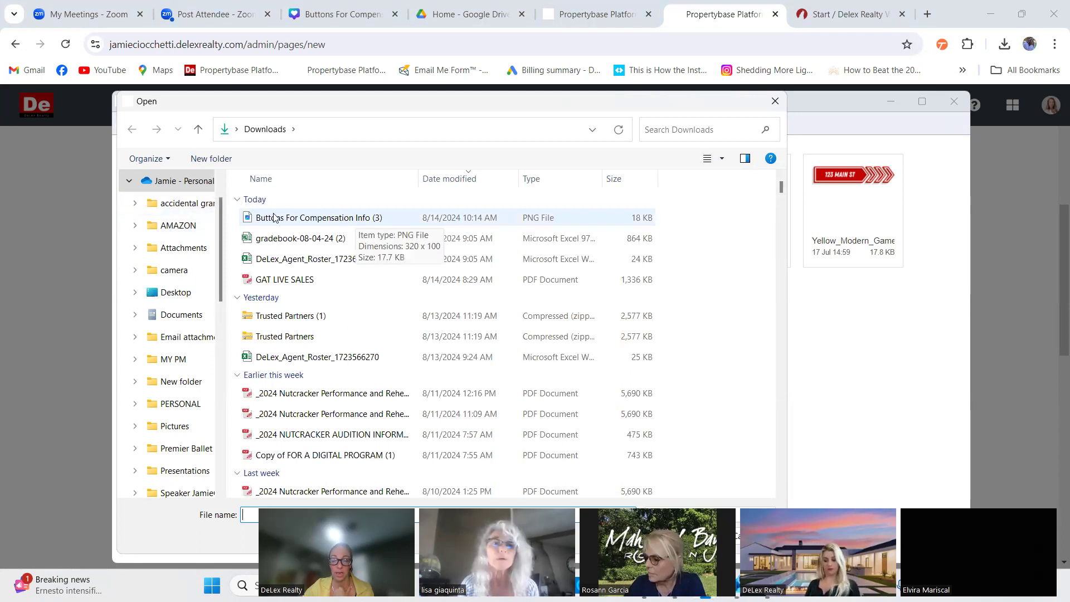
double_click(312, 220)
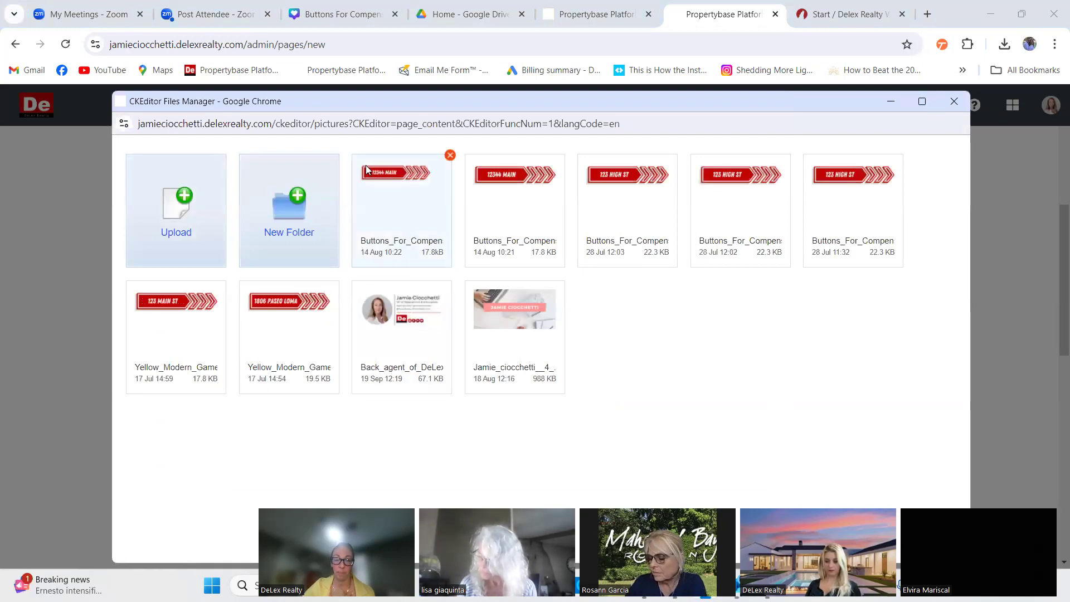
Insert the newly uploaded 12344 MAIN button image into the content block at 320 x 100 with no alignment.
left_click(414, 210)
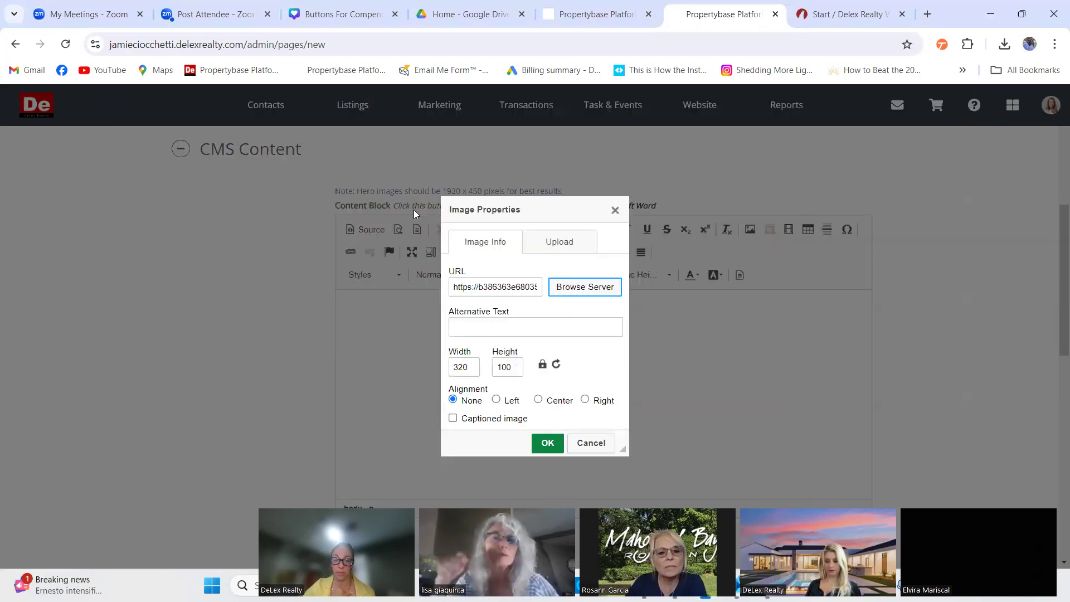
left_click(543, 445)
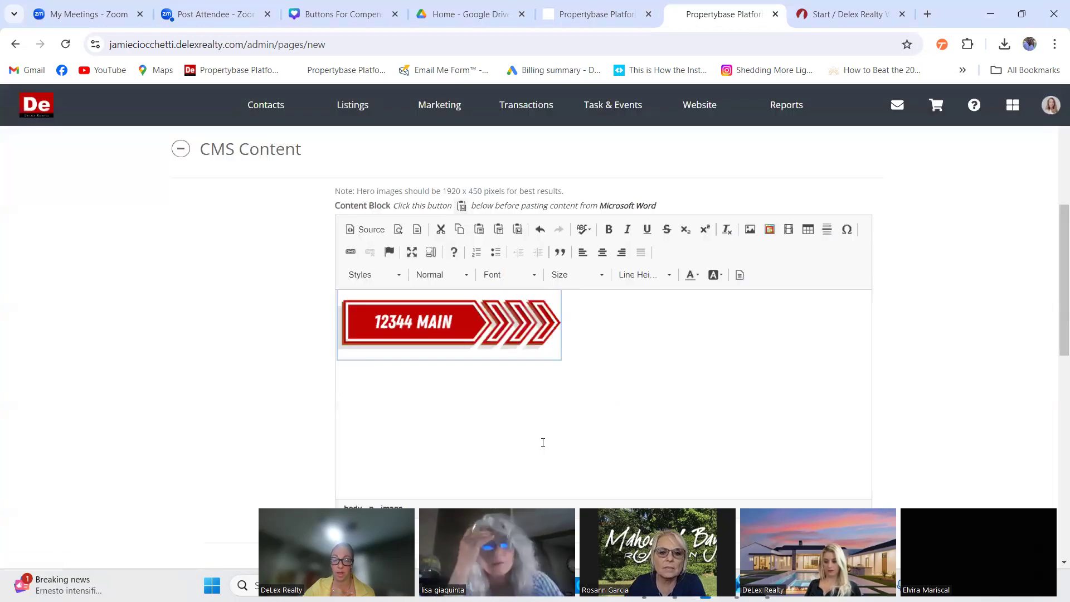
left_click(619, 349)
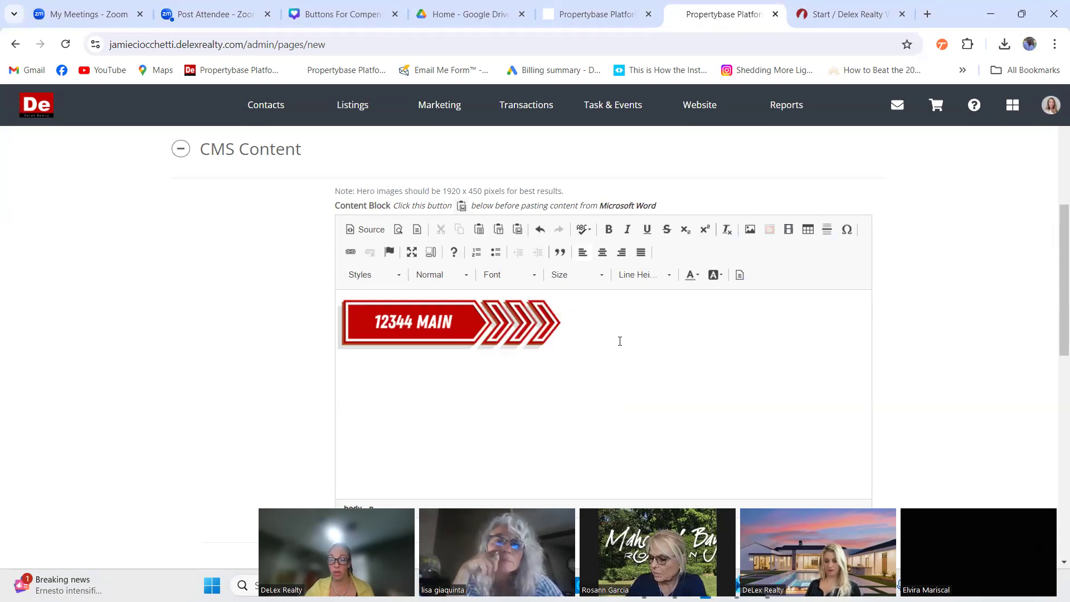
Upload Buttons For Compensation Info (3) from Downloads again and insert it at 320 x 100 beside the first button image.
left_click(752, 229)
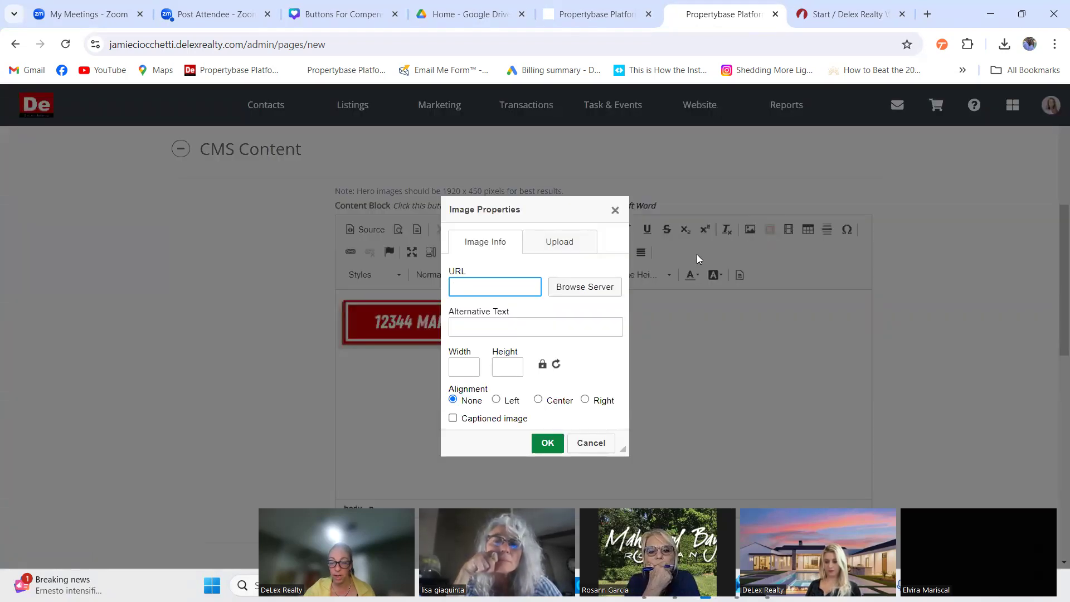
left_click(591, 290)
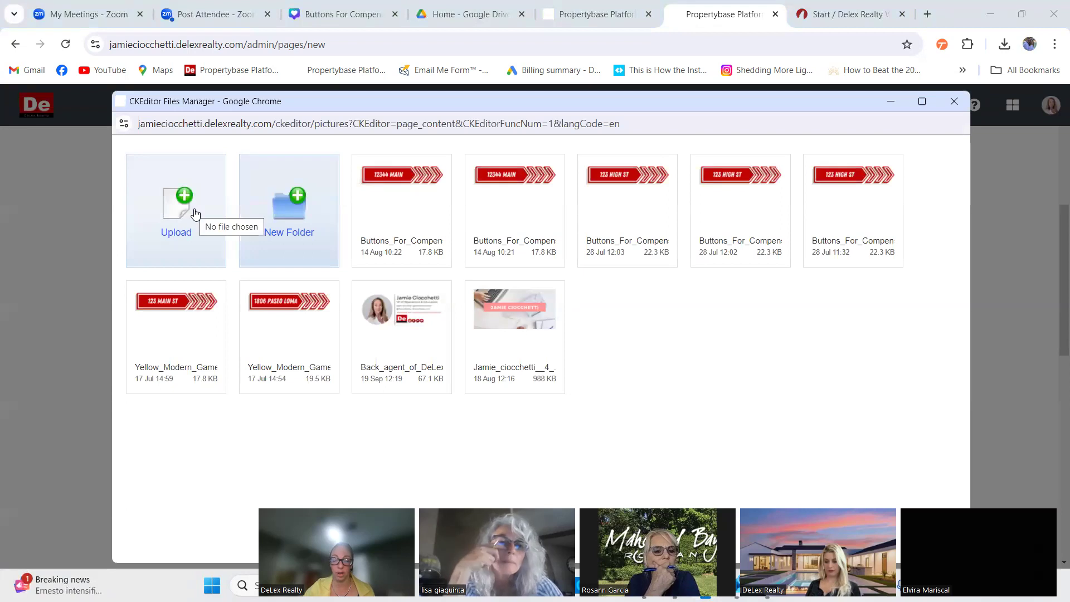
left_click(195, 211)
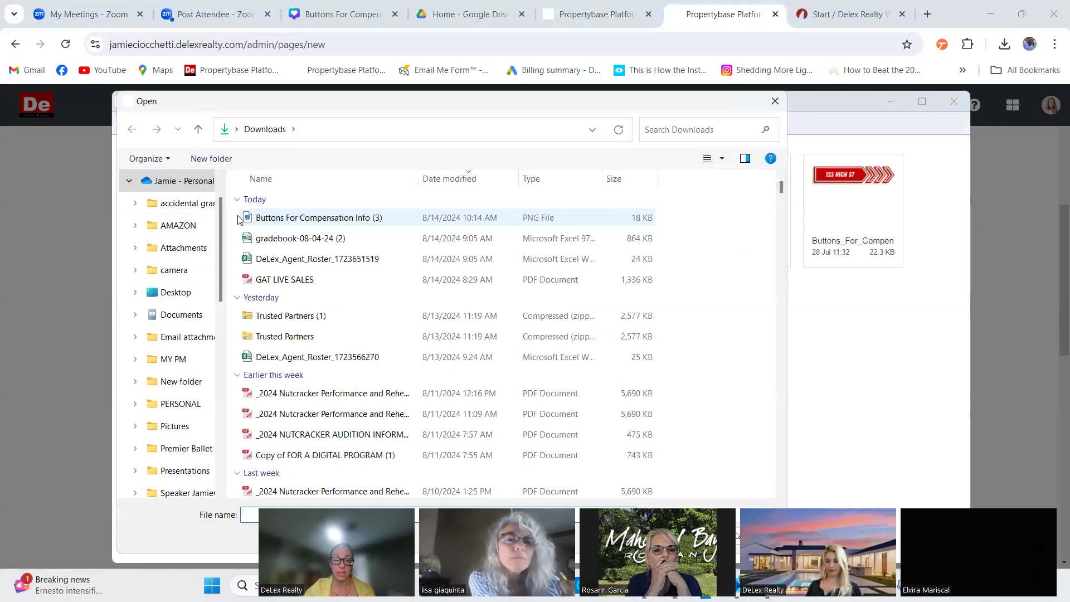
double_click(315, 218)
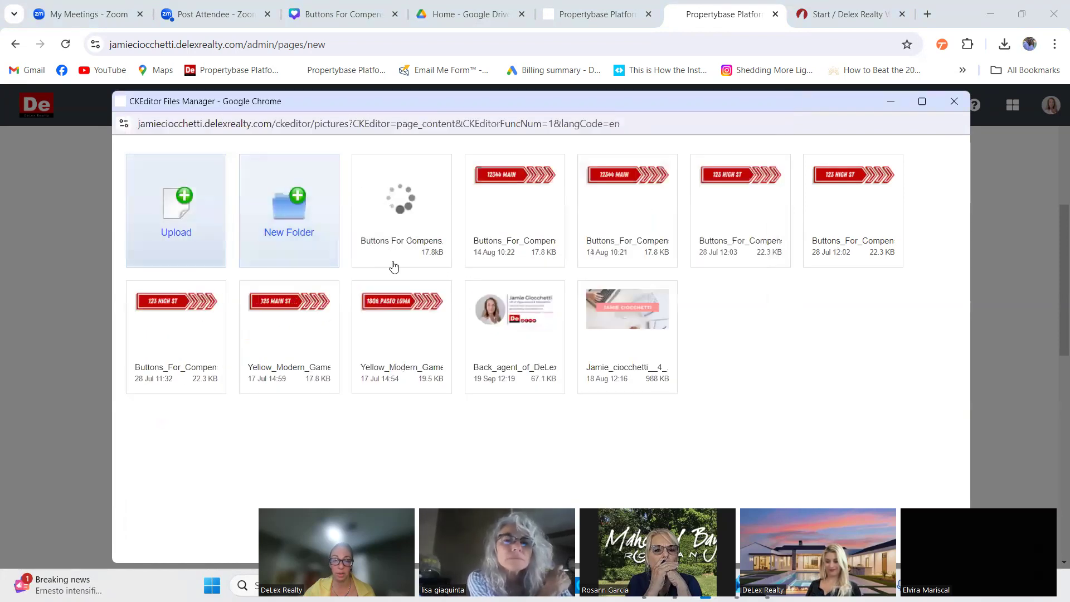
left_click(400, 212)
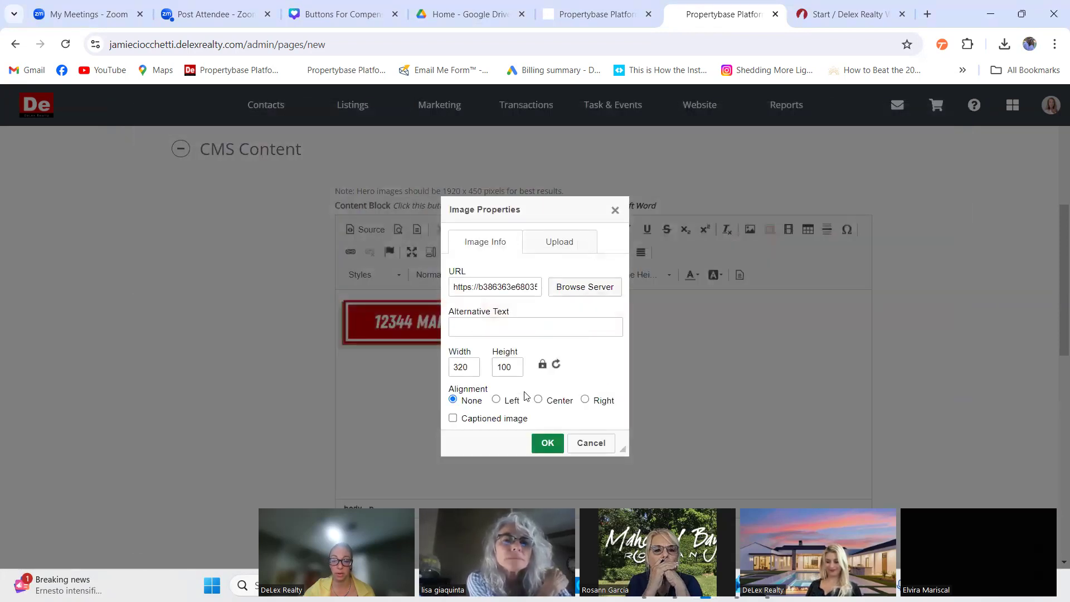
left_click(548, 443)
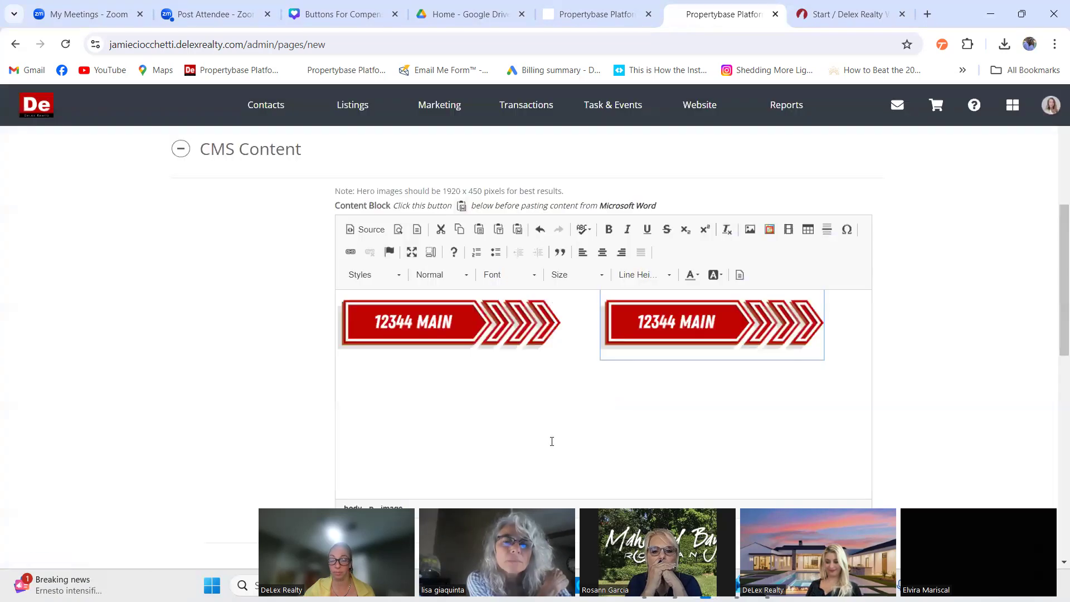
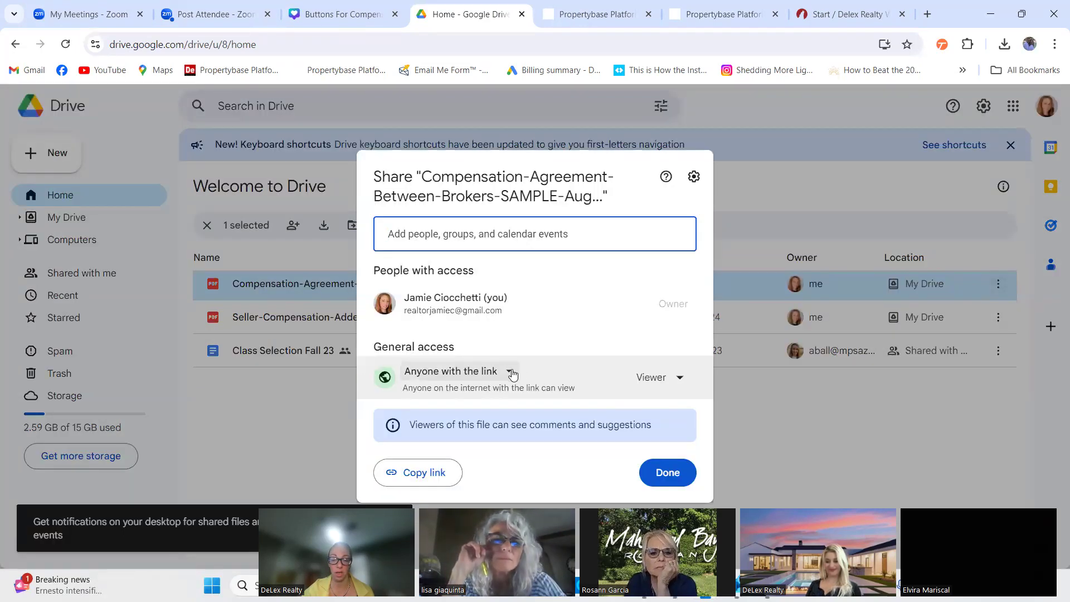
In Google Drive, set the sample Compensation Agreement Between Brokers PDF's general access to Anyone with the link and copy its sharing link.
left_click(509, 372)
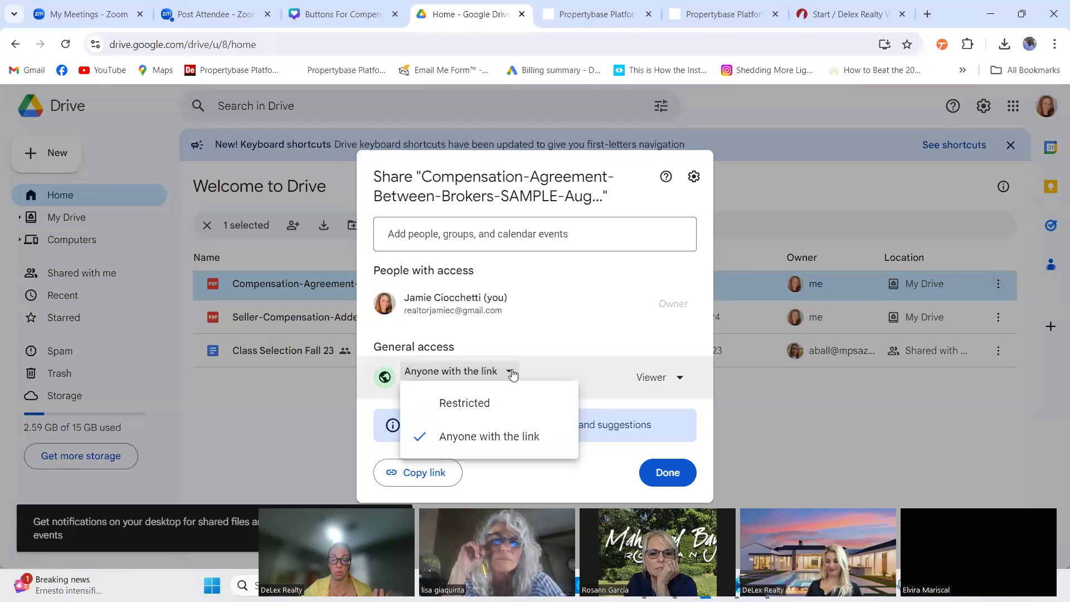
left_click(521, 436)
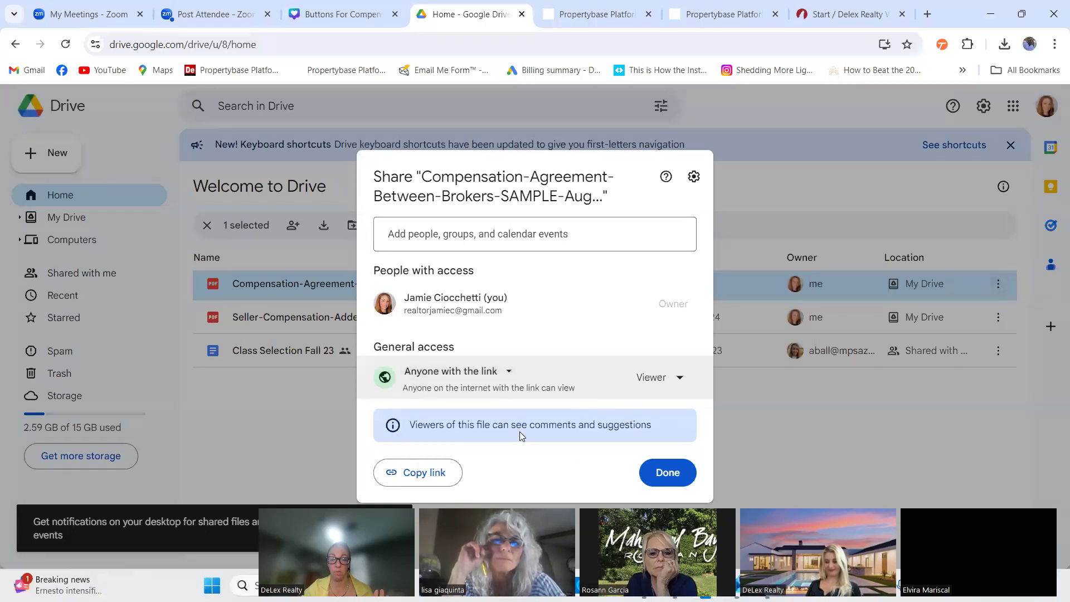
left_click(425, 474)
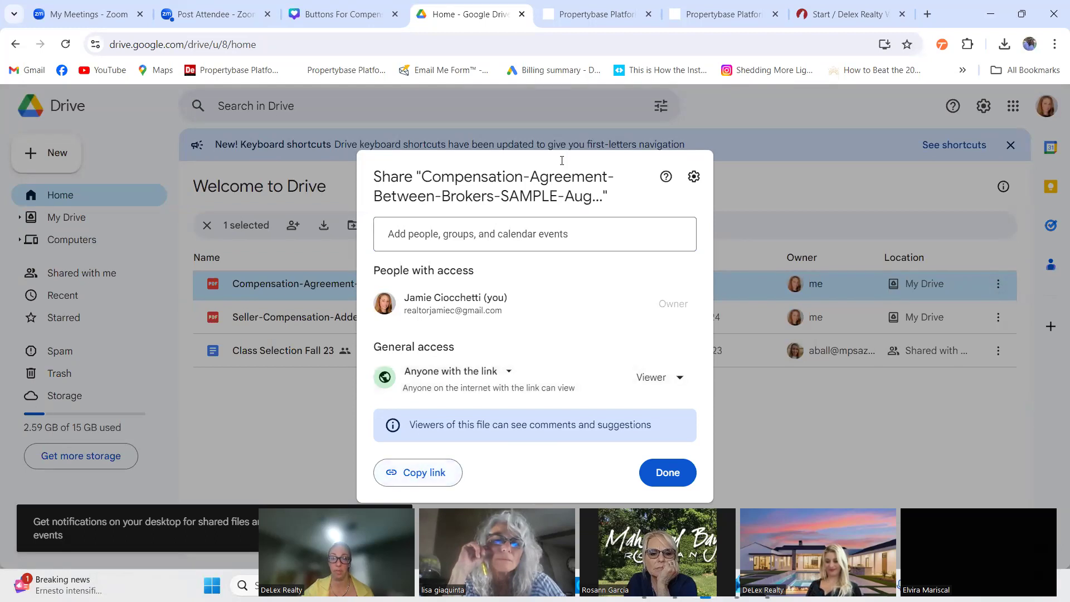
Switch back to the Propertybase new page and link the first 12344 MAIN button image to the copied Google Drive URL.
left_click(685, 12)
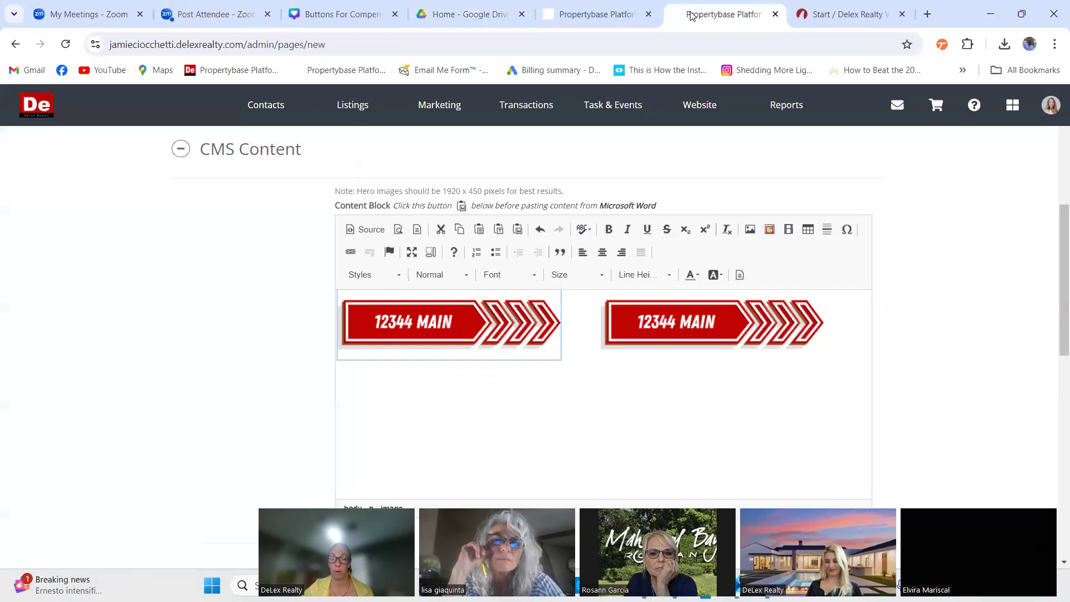
right_click(447, 333)
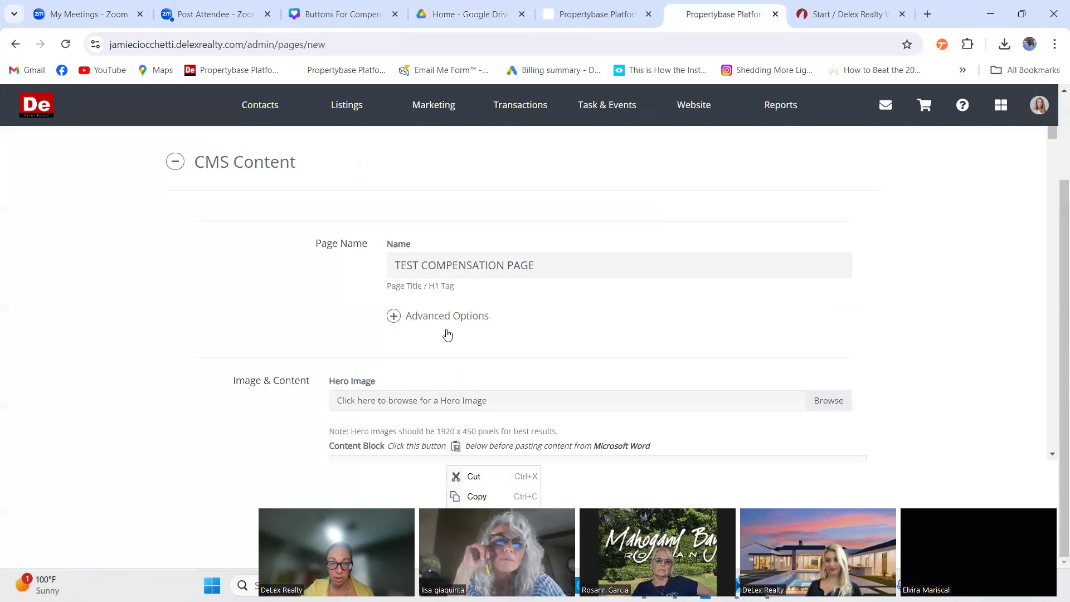
scroll(759, 287, "down", 8)
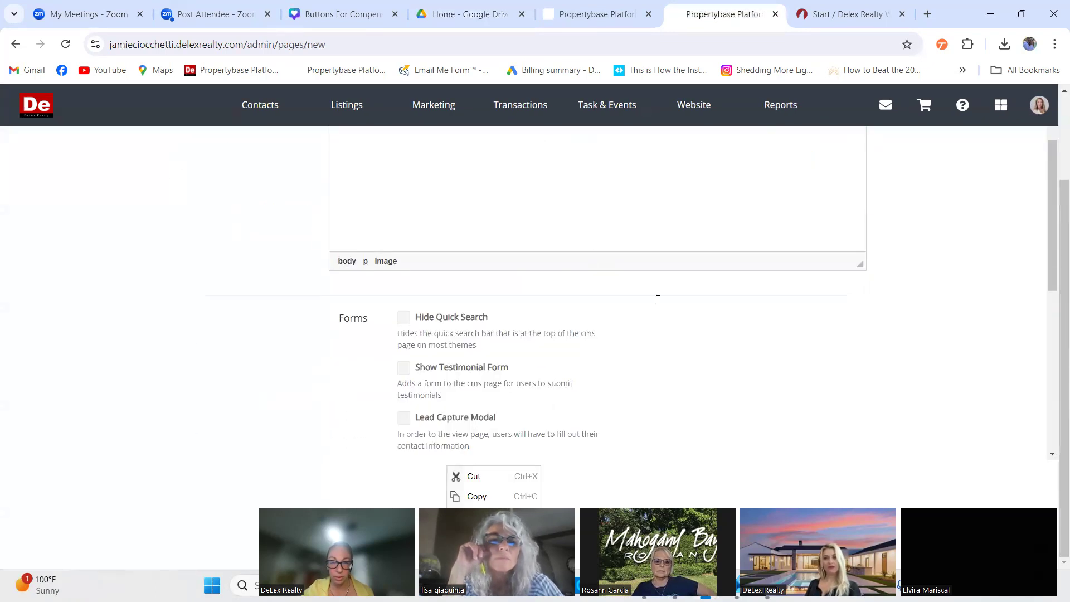
scroll(657, 299, "up", 5)
left_click(466, 285)
scroll(446, 289, "up", 2)
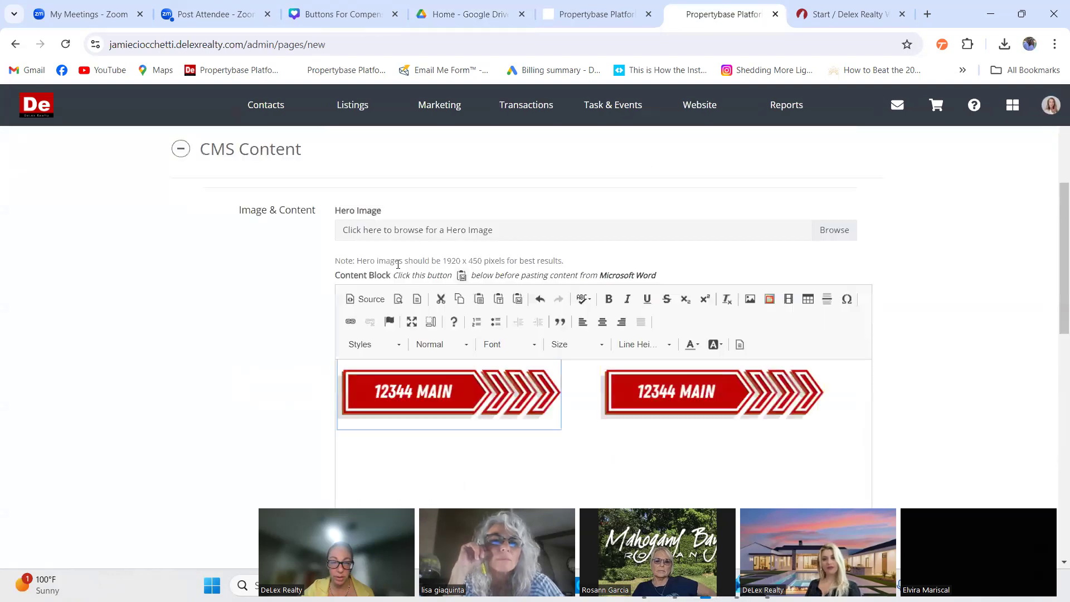
left_click(349, 326)
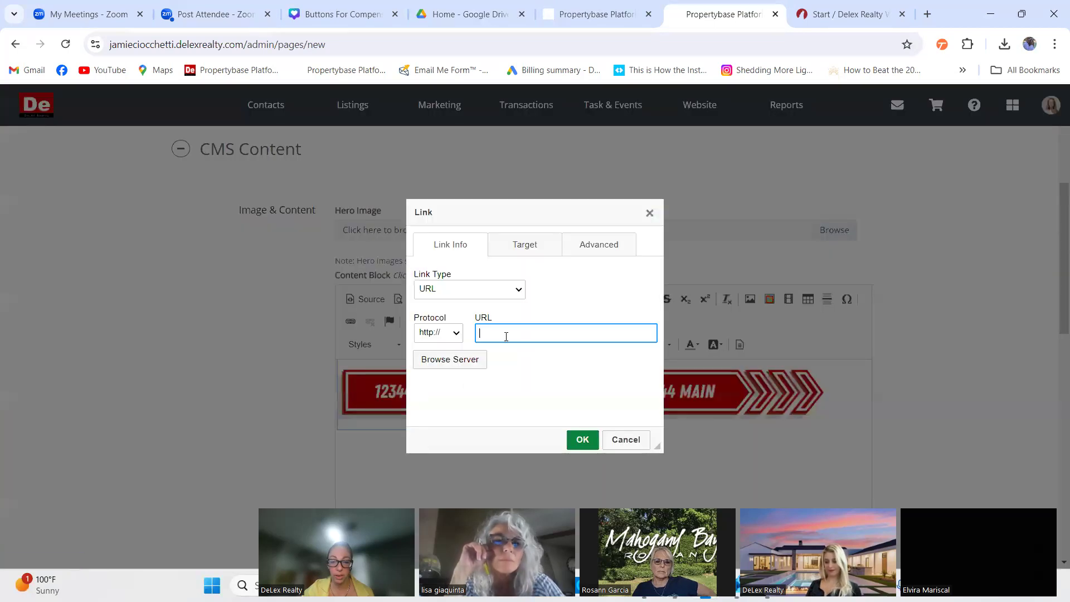
right_click(509, 333)
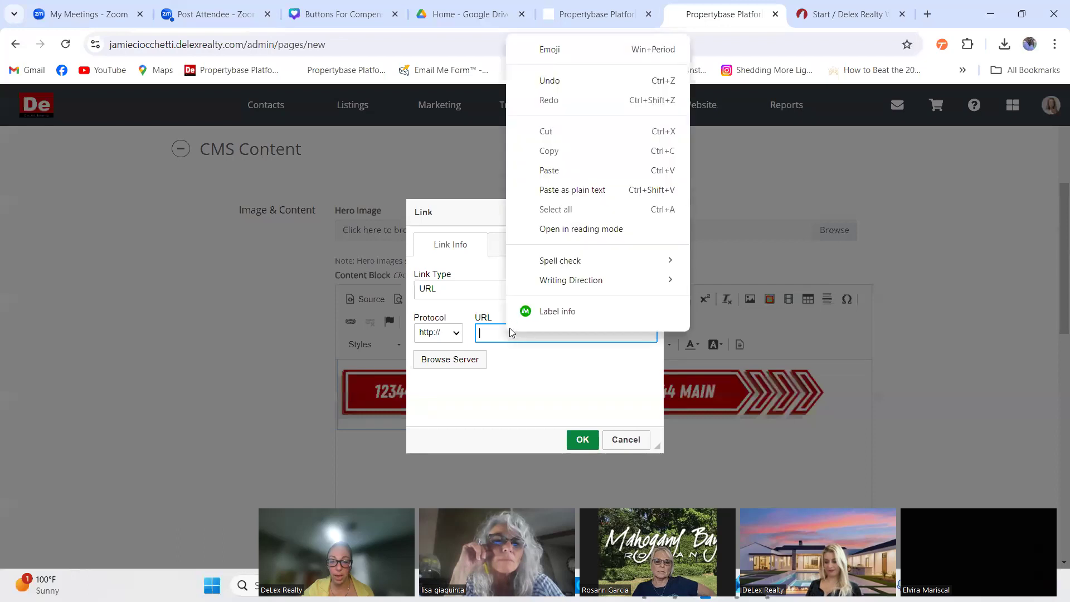
left_click(559, 170)
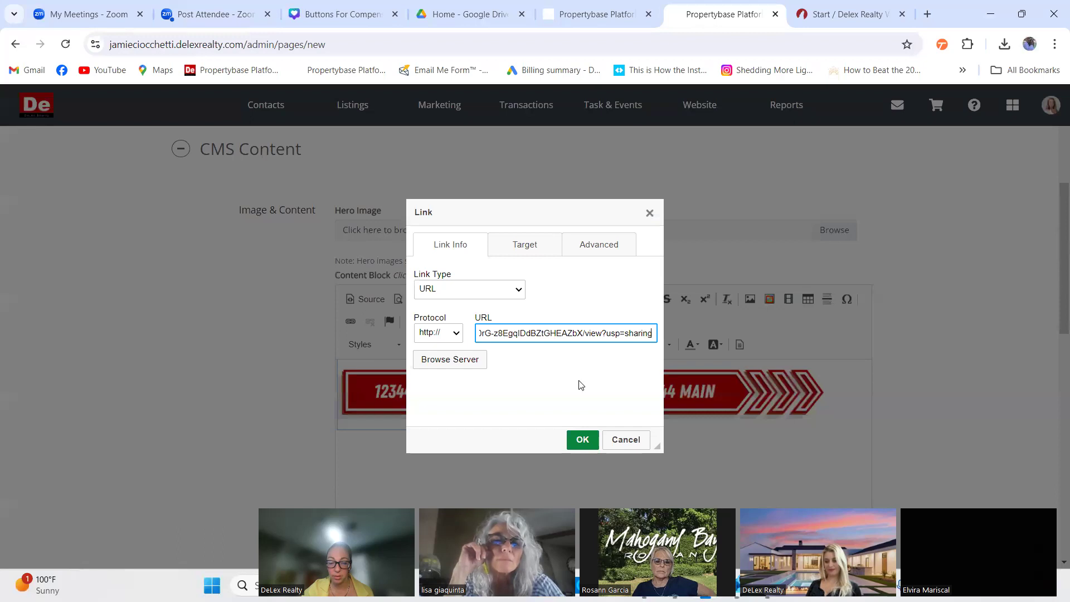
left_click(581, 440)
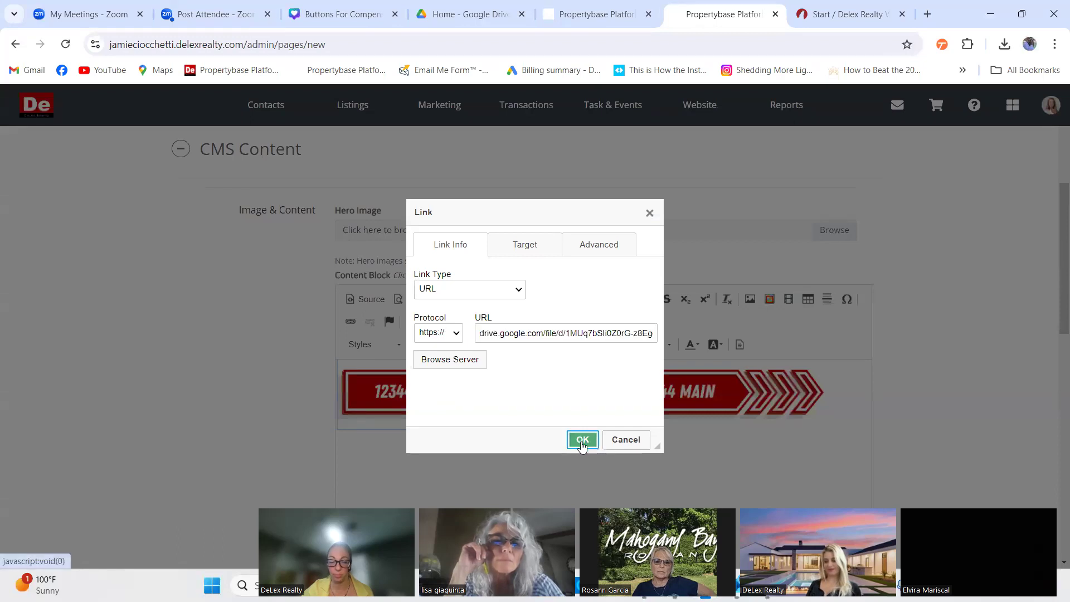
Link the second 12344 MAIN button image to the same copied Google Drive URL.
left_click(707, 402)
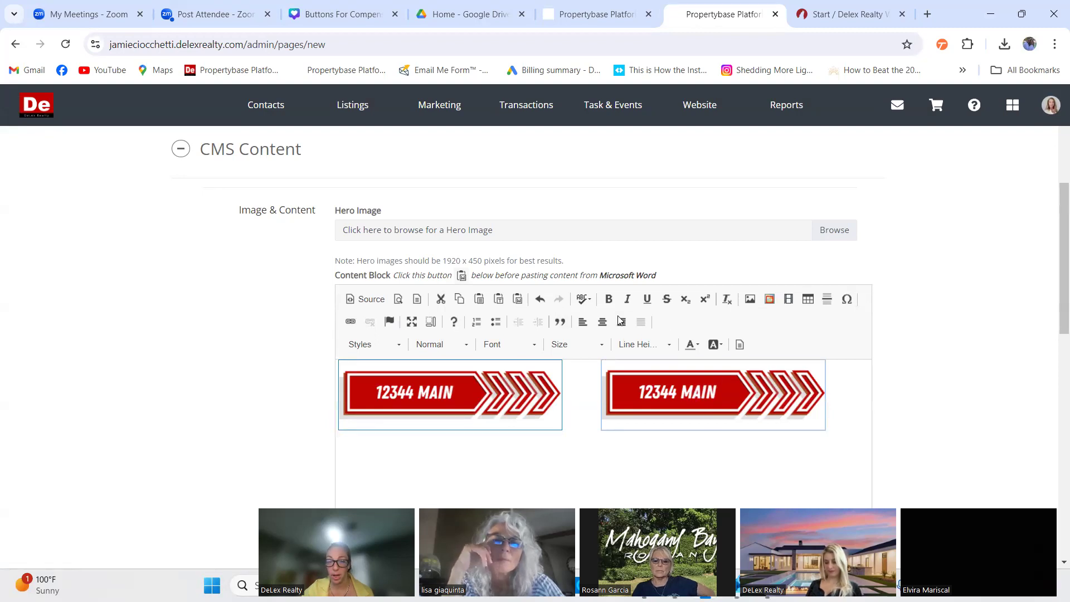
left_click(351, 321)
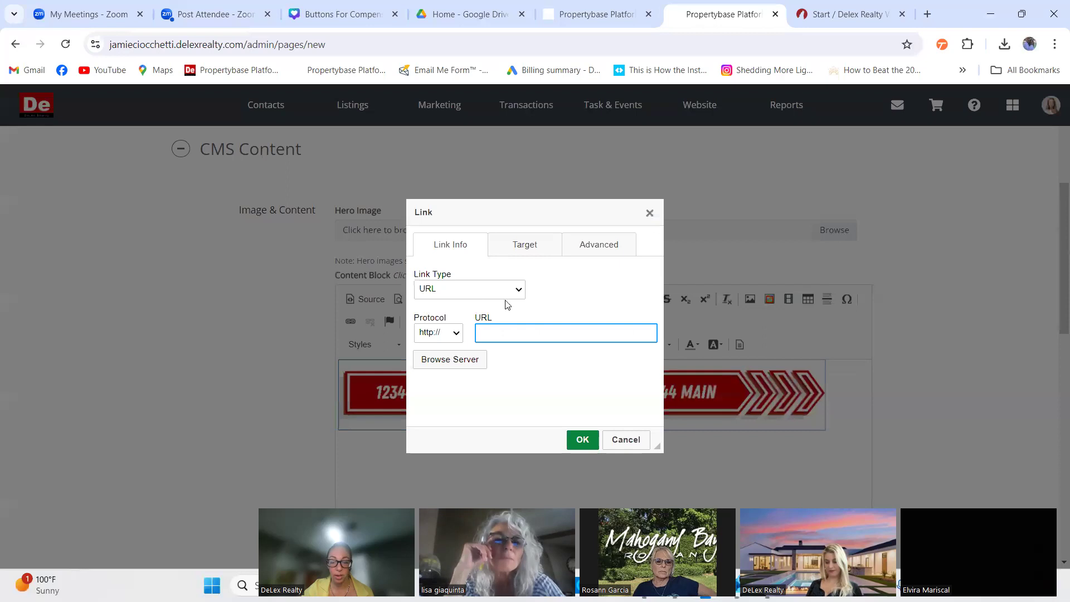
right_click(498, 332)
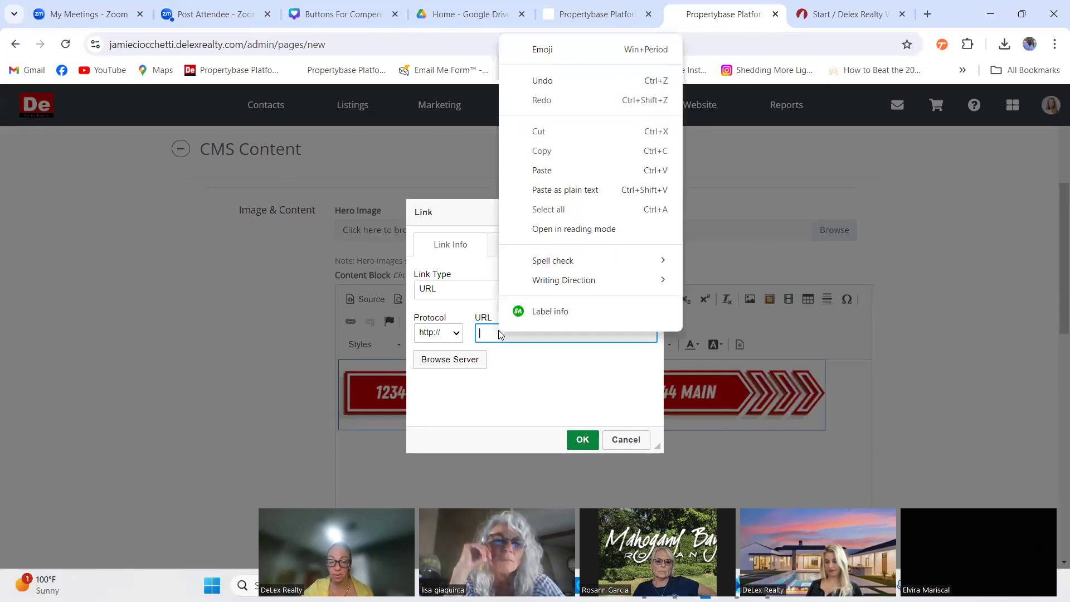
left_click(555, 171)
left_click(582, 439)
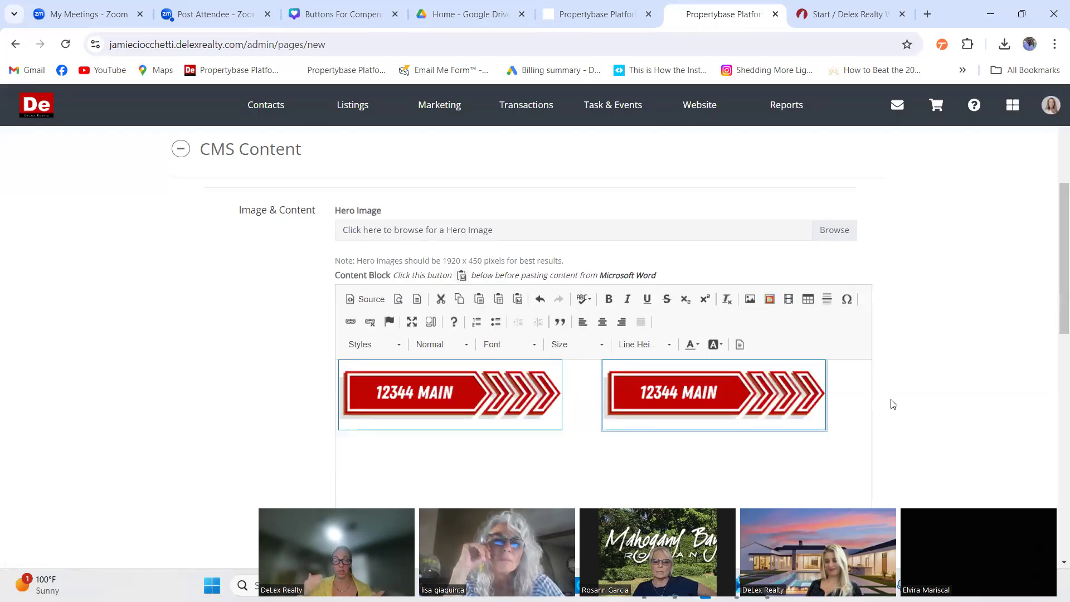
Start a new line below the two button images in the content block and enter the text PROPERTIES.
left_click(850, 446)
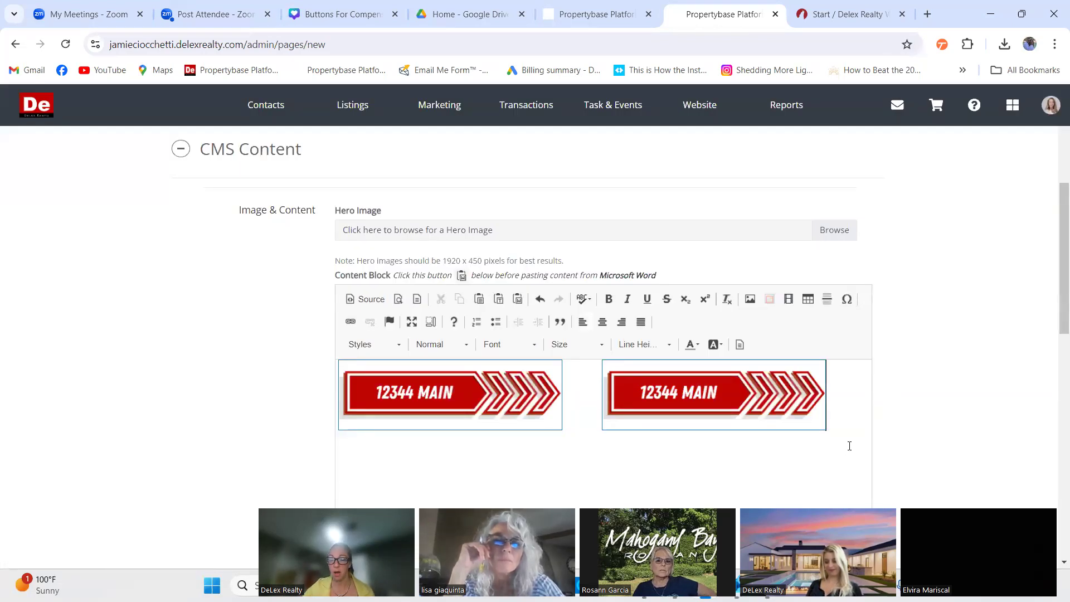
key("Return")
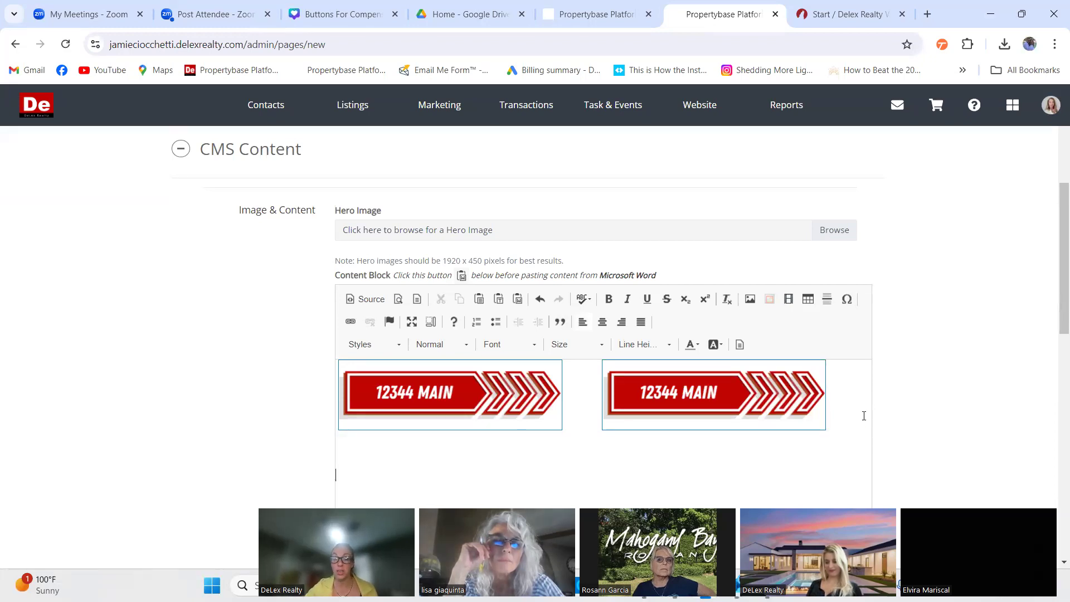
scroll(862, 418, "down", 3)
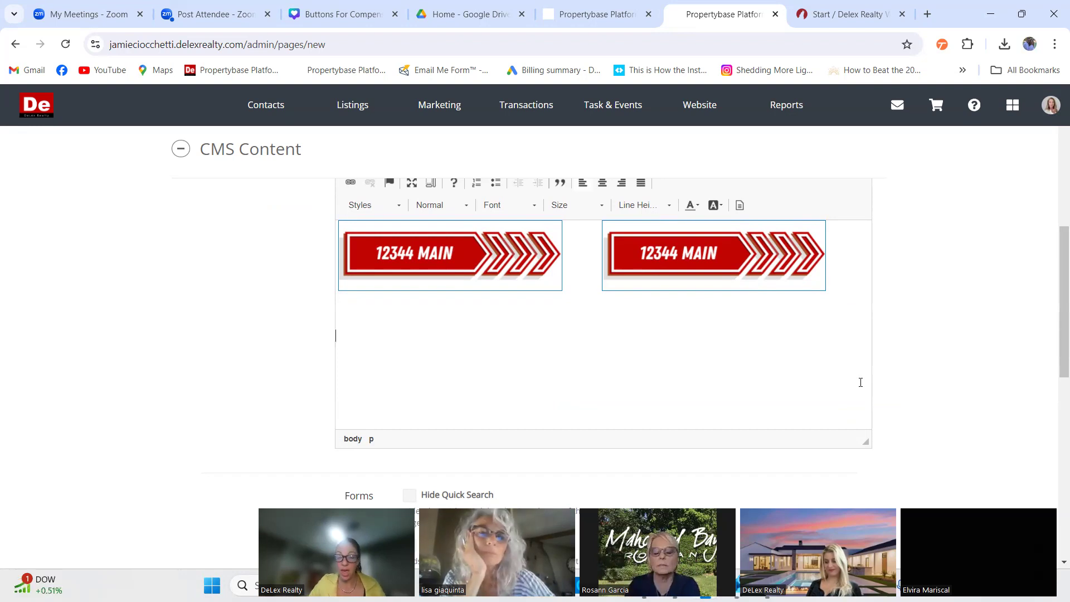
scroll(860, 383, "up", 3)
scroll(862, 373, "down", 1)
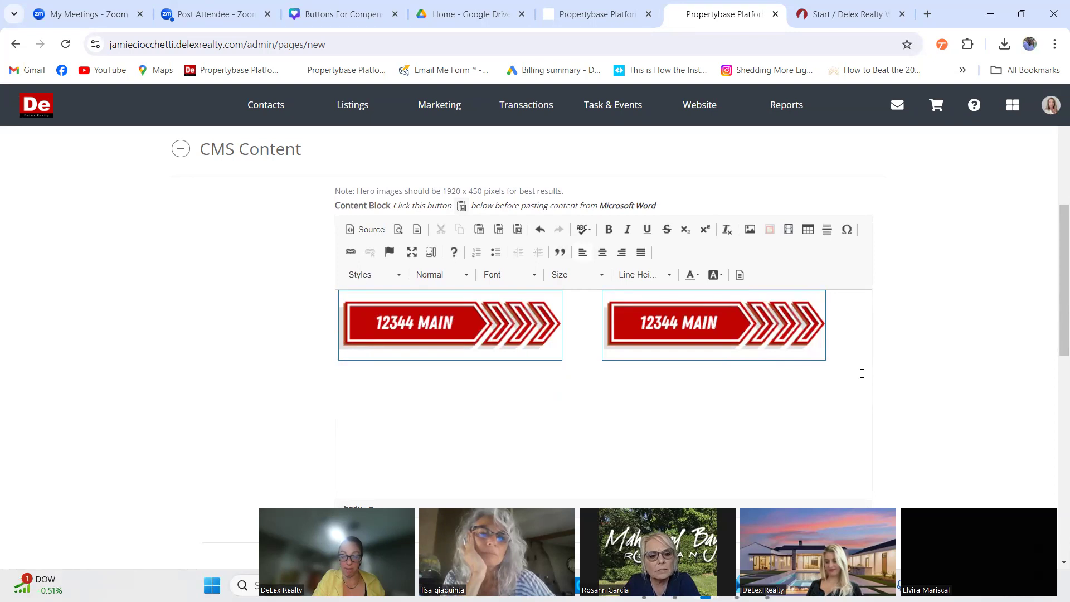
type("1")
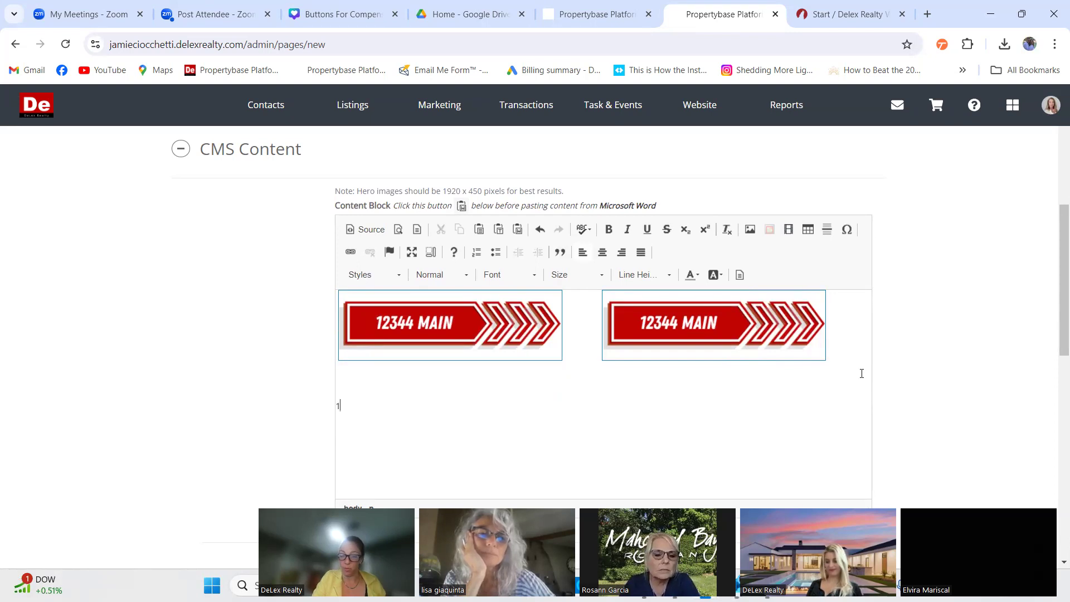
type("Proper")
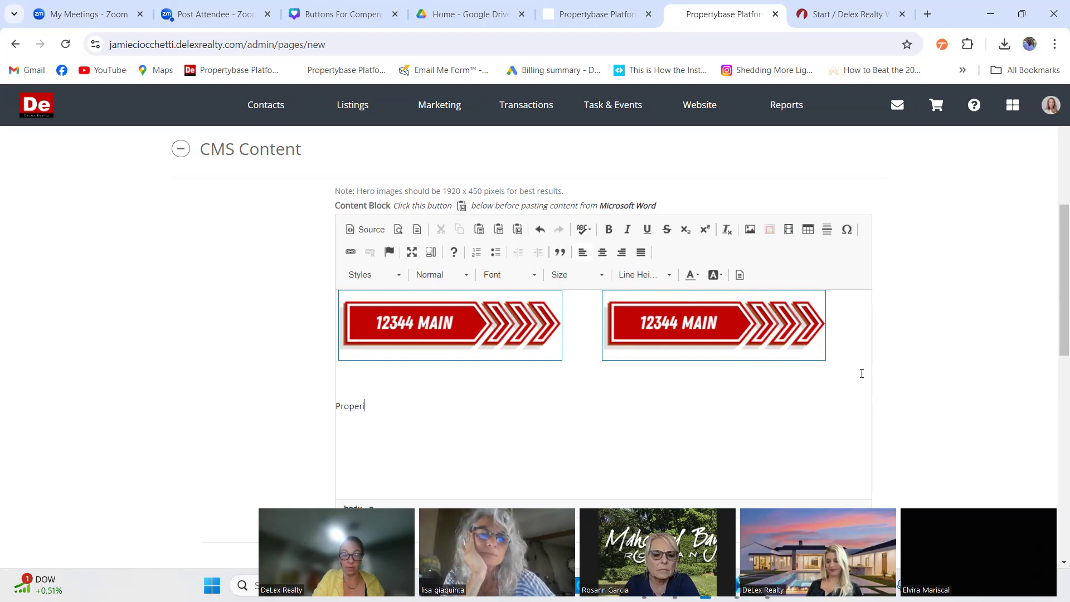
key("BackSpace")
key("BackSpace")
key("BackSpace")
type("ROPERTIES")
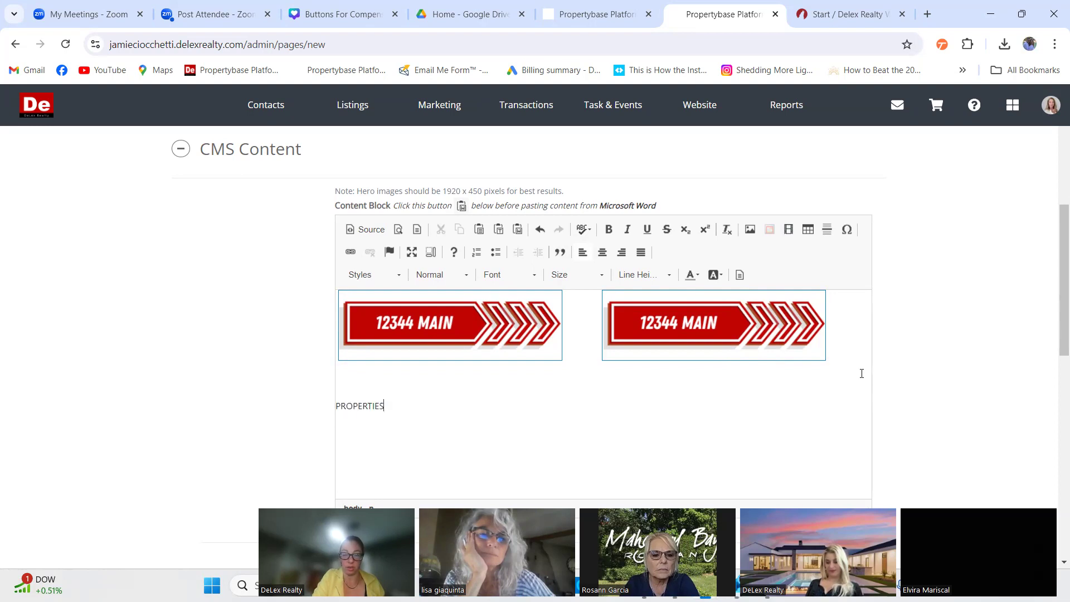
Delete the text line below the button images and retype it as PROPERTIES.
mouse_move(458, 358)
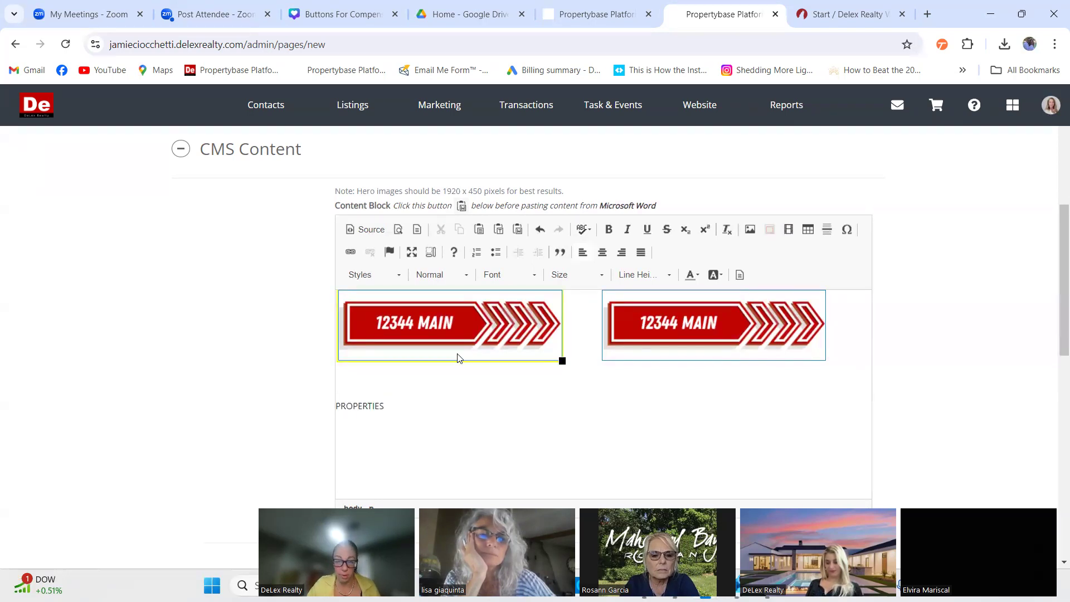
left_click_drag(406, 406, 336, 408)
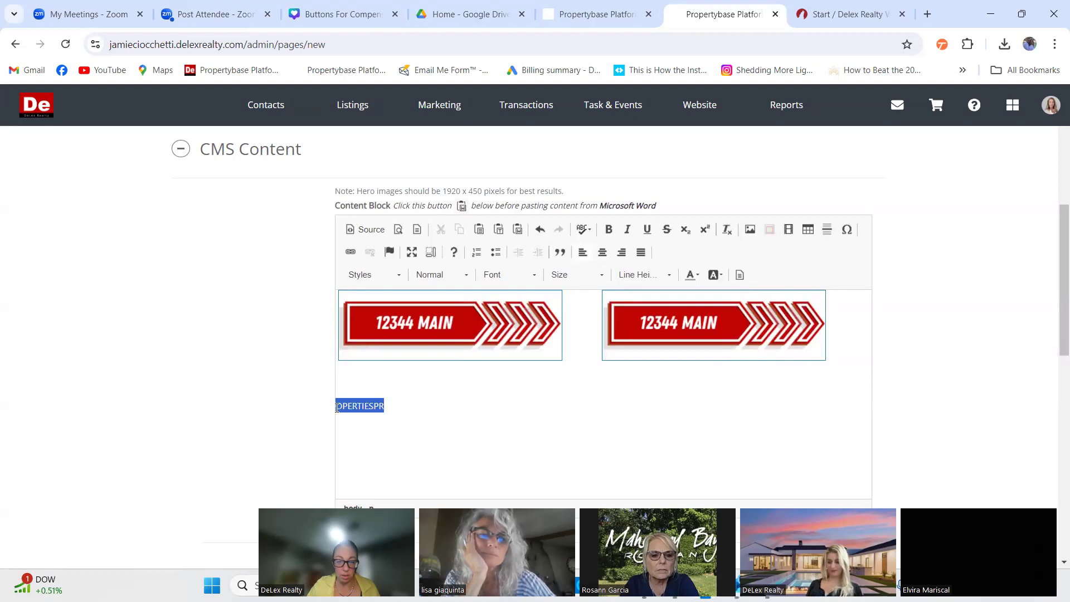
left_click(392, 409)
key("BackSpace")
key("BackSpace")
key("BackSpace")
key("BackSpace")
key("BackSpace")
key("BackSpace")
key("BackSpace")
key("BackSpace")
key("BackSpace")
key("BackSpace")
type("PROPERTIE")
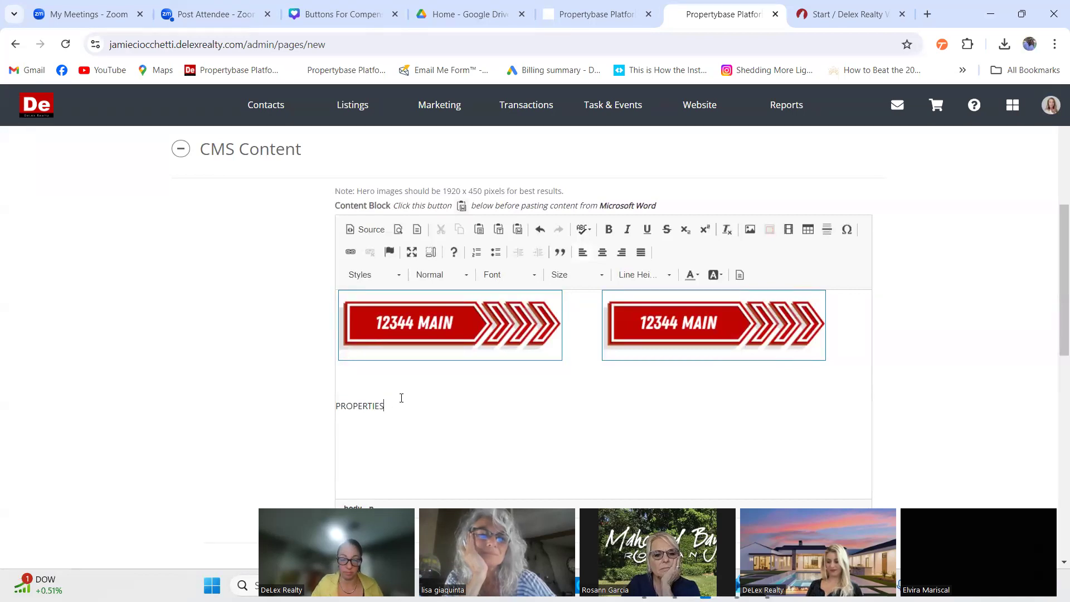
Make the PROPERTIES text bold, add a colon after it, and enter 12344 MAIN on the line below.
left_click_drag(396, 409, 325, 403)
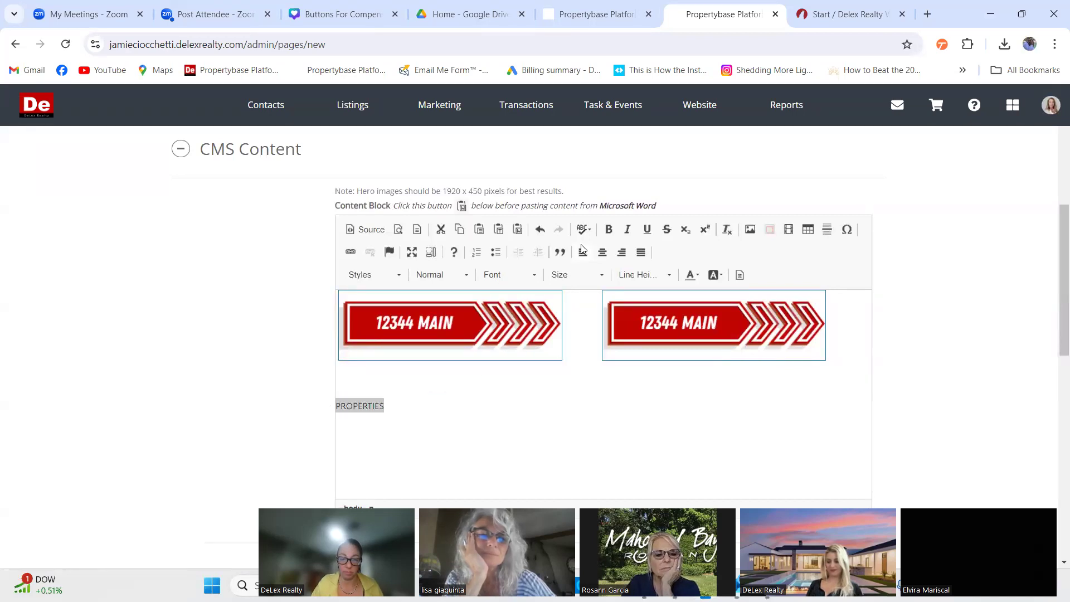
left_click(608, 229)
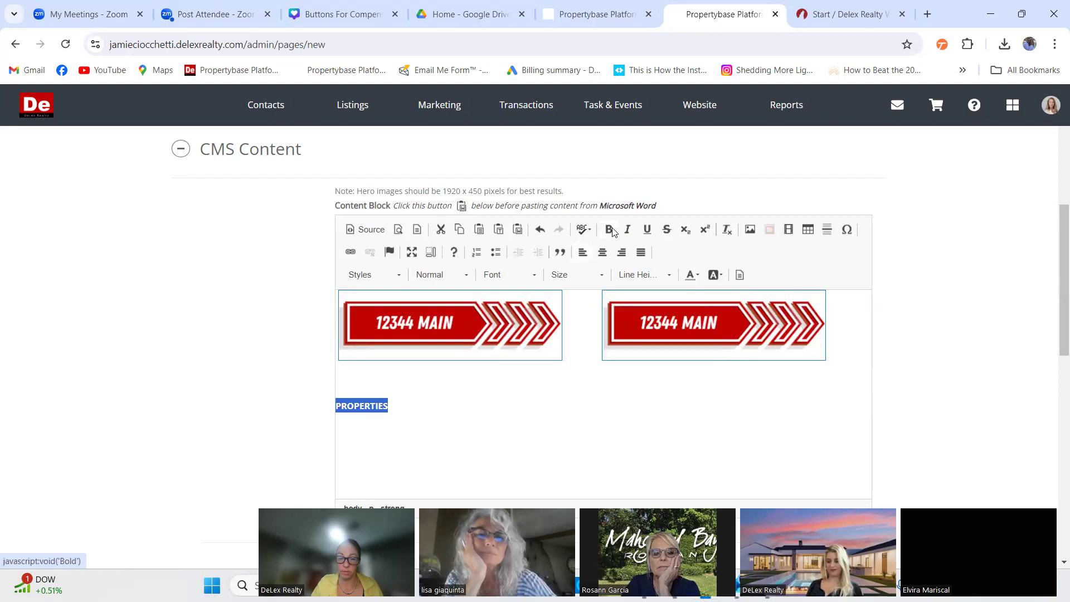
left_click(418, 417)
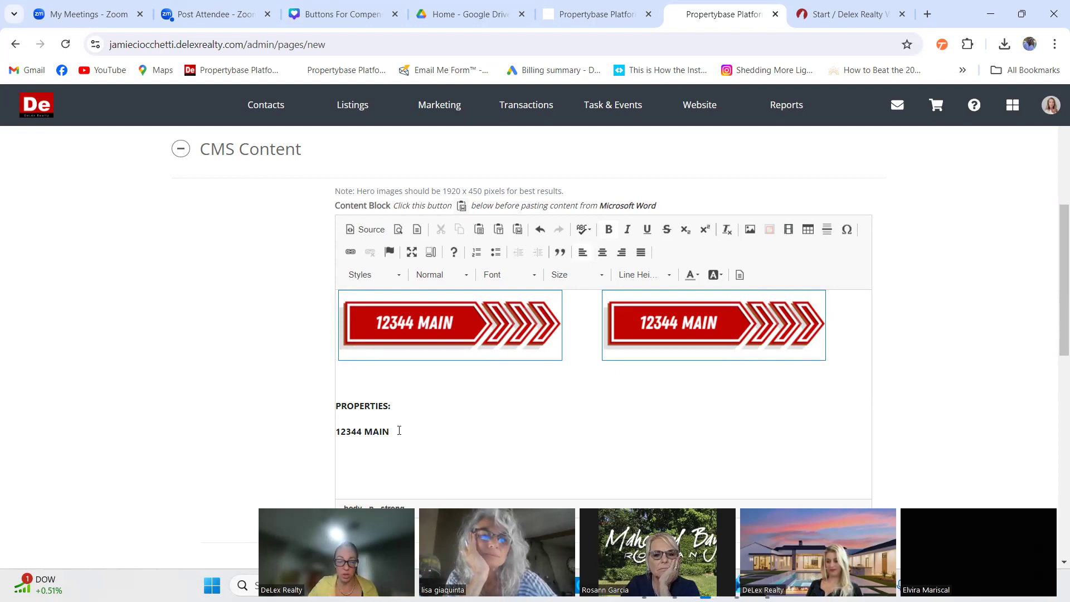
Link the 12344 MAIN text line under PROPERTIES to the copied Google Drive URL.
left_click_drag(399, 430, 340, 436)
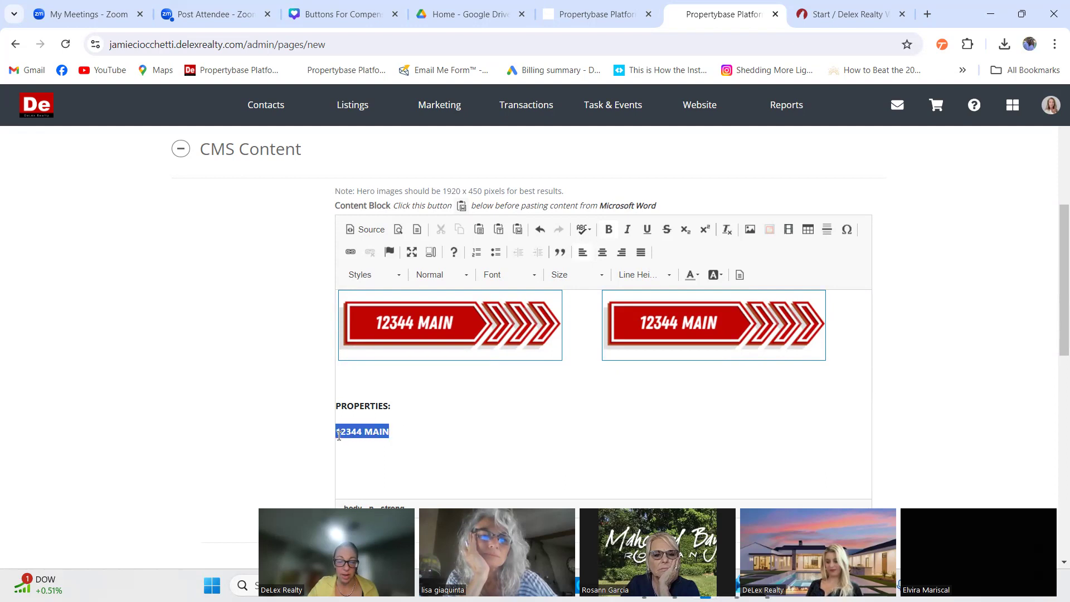
left_click(351, 252)
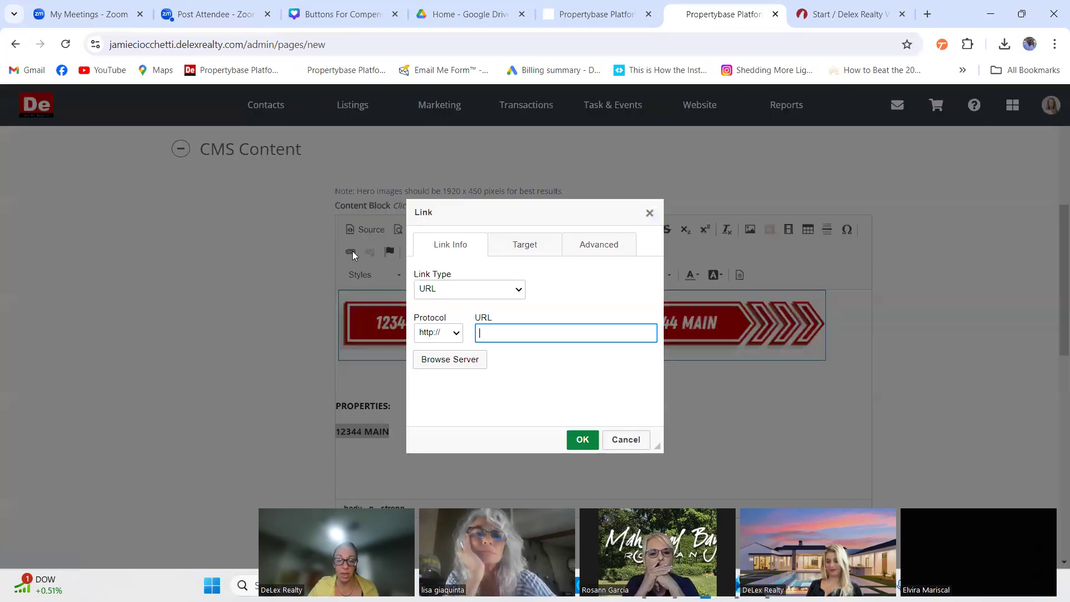
right_click(496, 331)
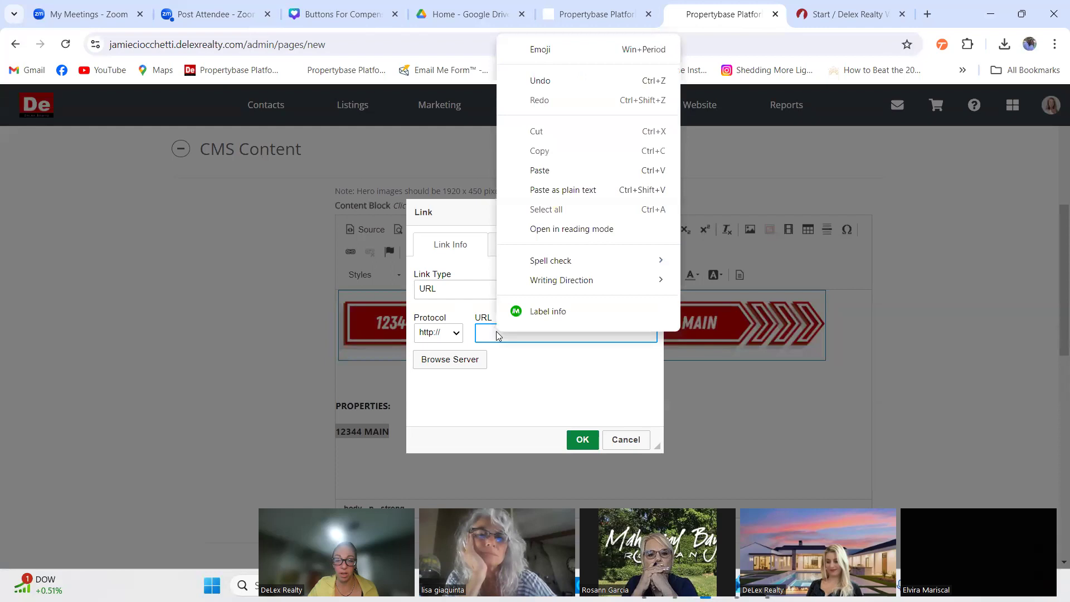
left_click(546, 171)
left_click(583, 440)
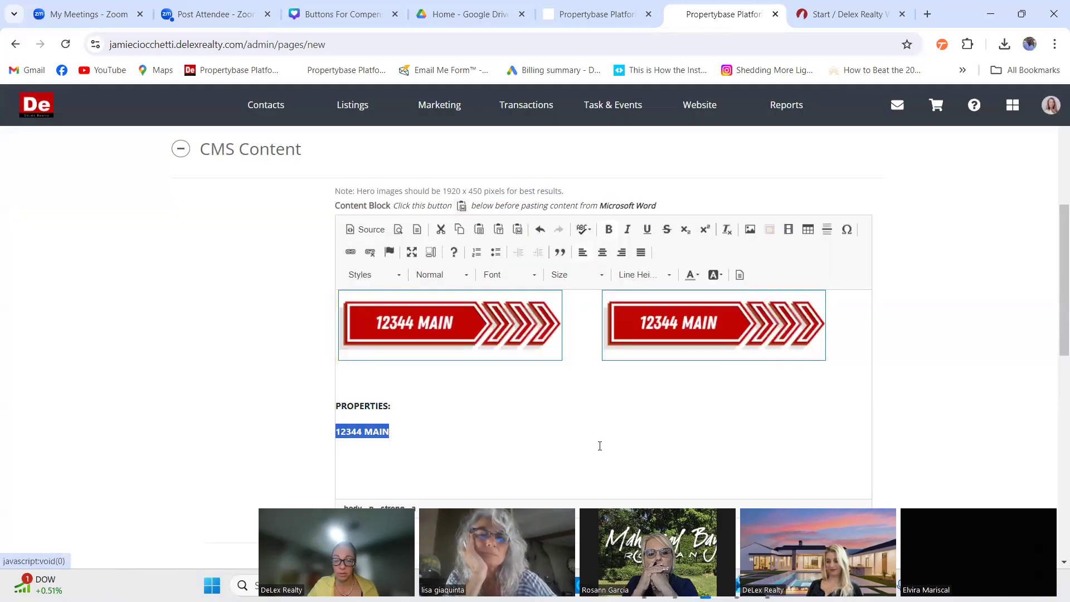
left_click(647, 450)
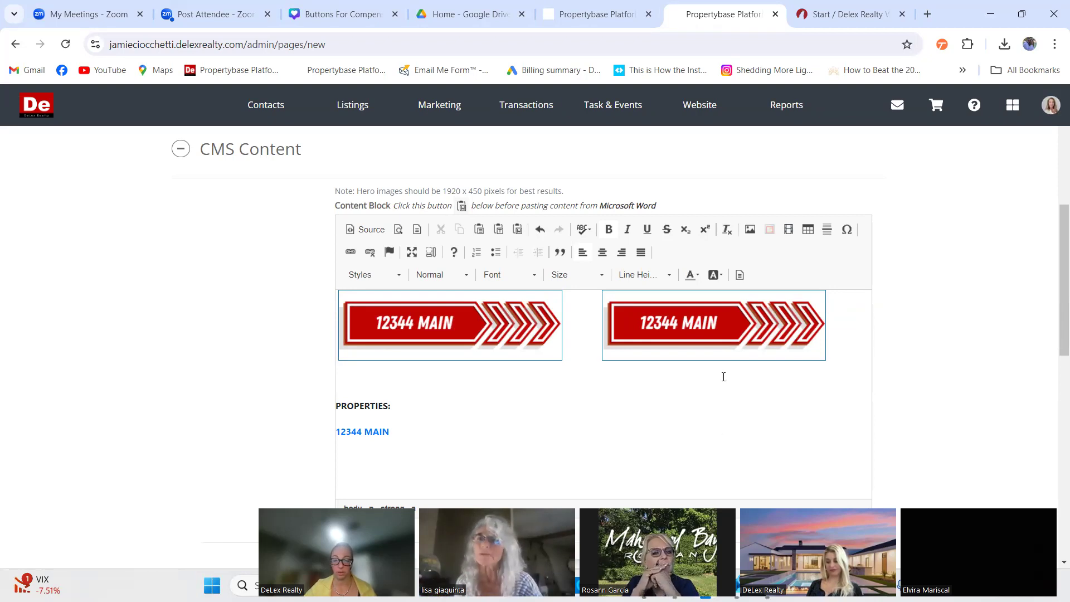
scroll(903, 332, "down", 4)
scroll(903, 333, "up", 3)
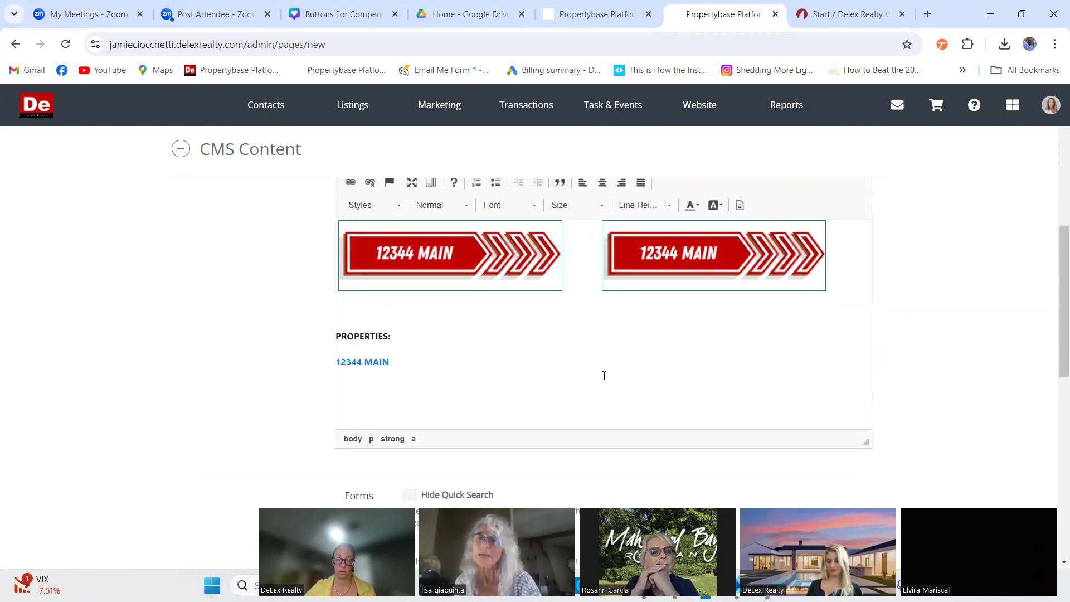
left_click(436, 255)
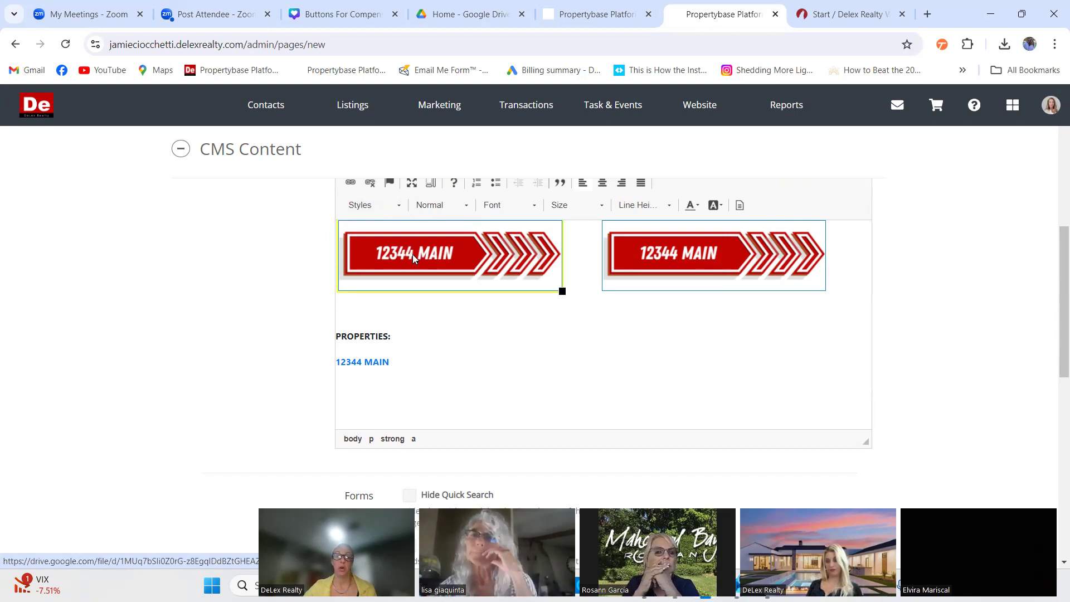
left_click(546, 327)
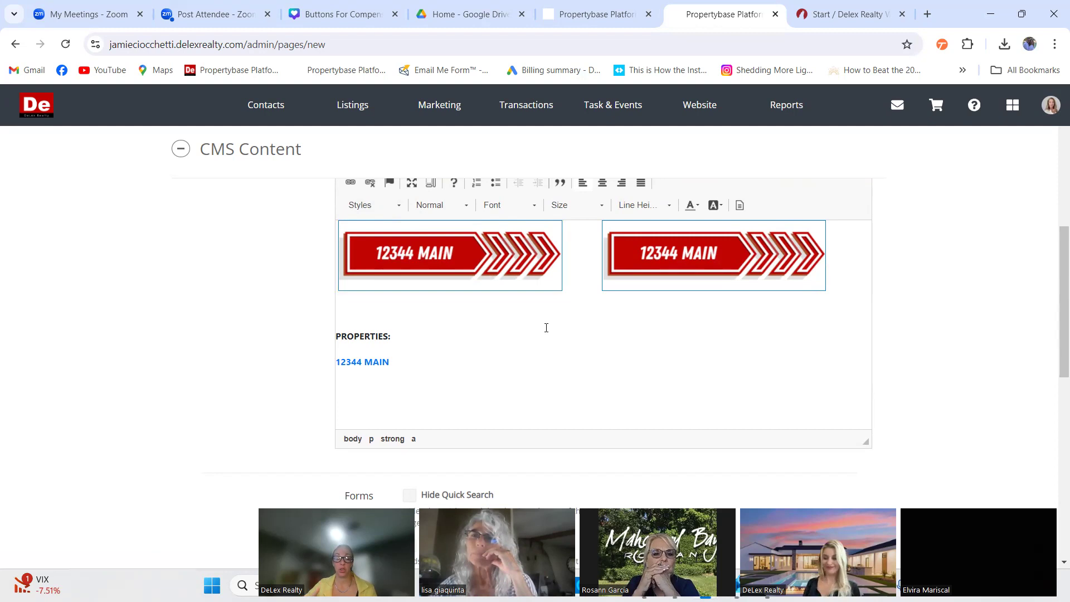
left_click(431, 238)
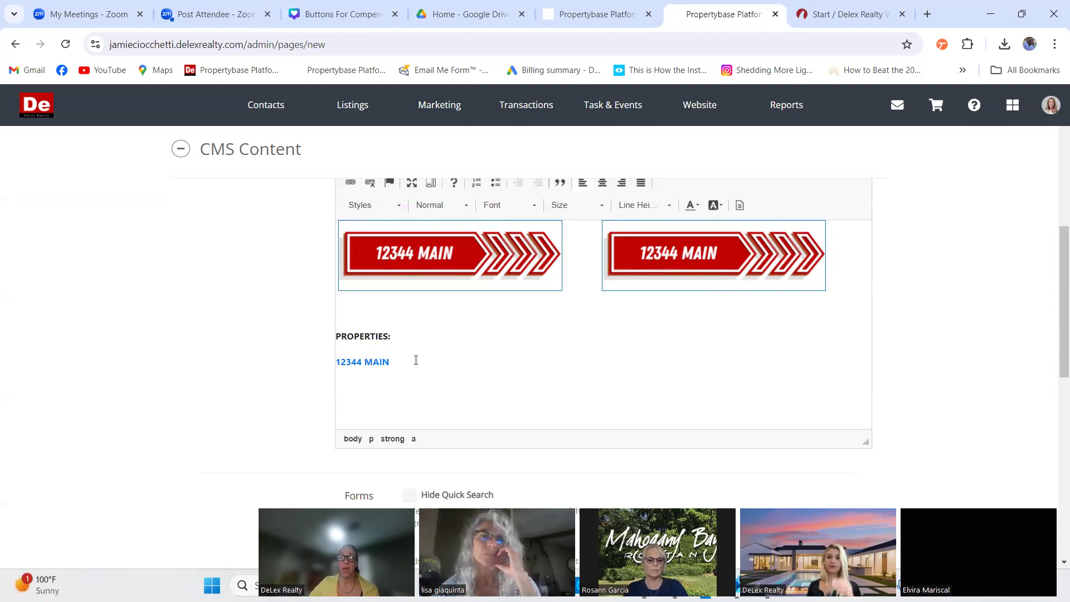
left_click(430, 282)
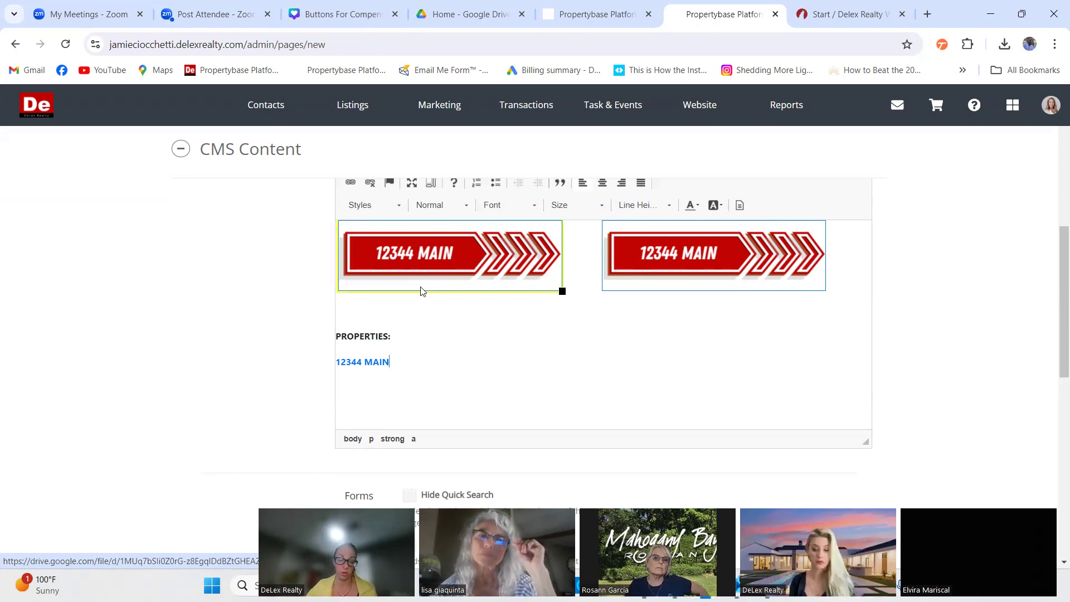
Add a new line reading 12222 Forest below the linked 12344 MAIN text.
left_click(453, 375)
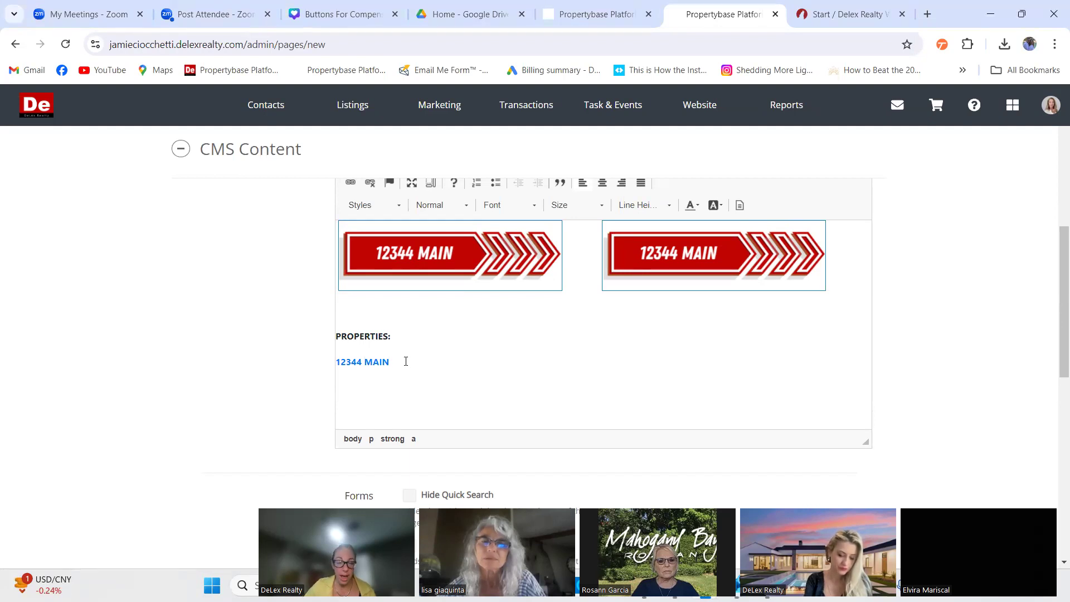
key("Return")
type("12222 Forest")
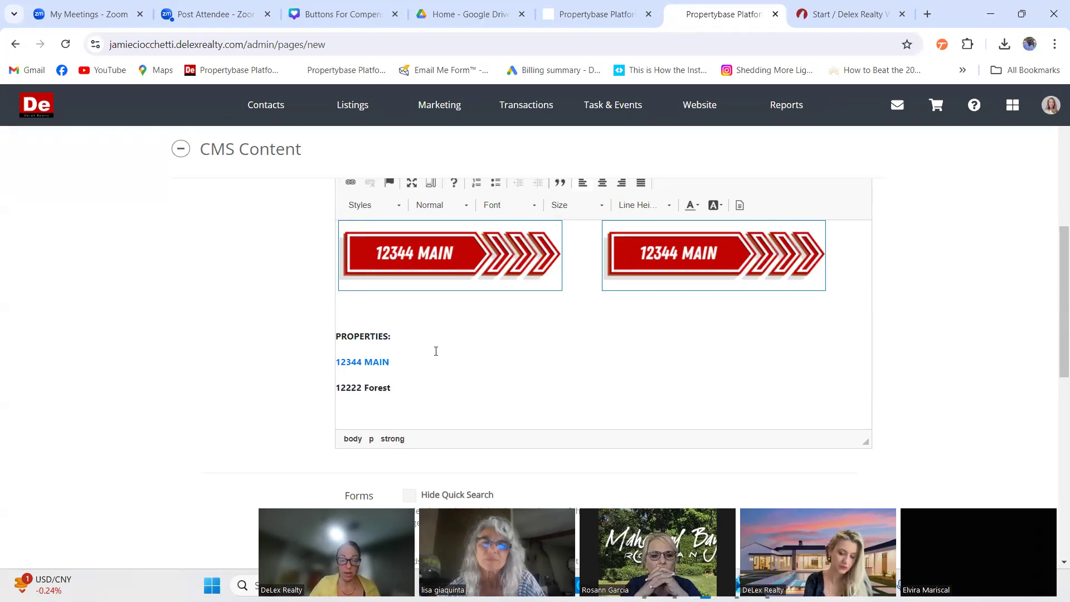
Link the 12222 Forest text line to the copied Google Drive URL.
left_click_drag(399, 390, 335, 389)
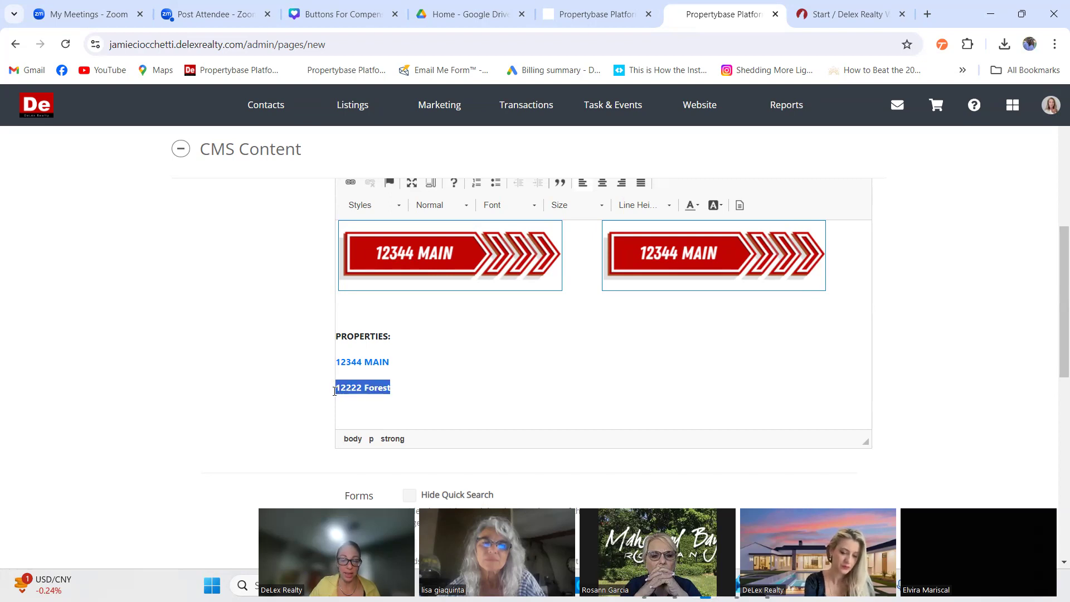
left_click(350, 183)
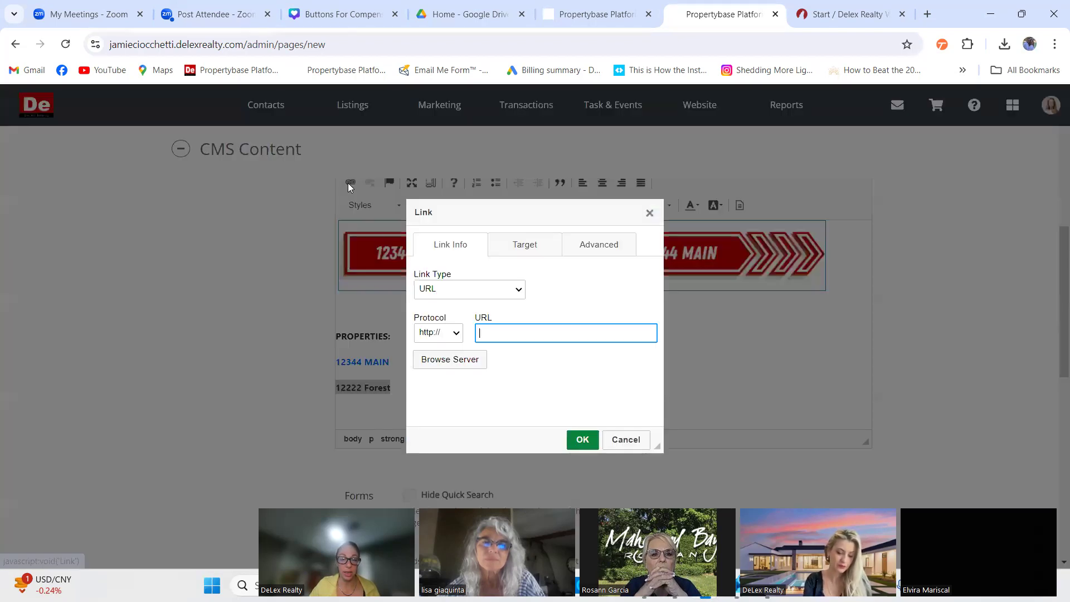
right_click(516, 331)
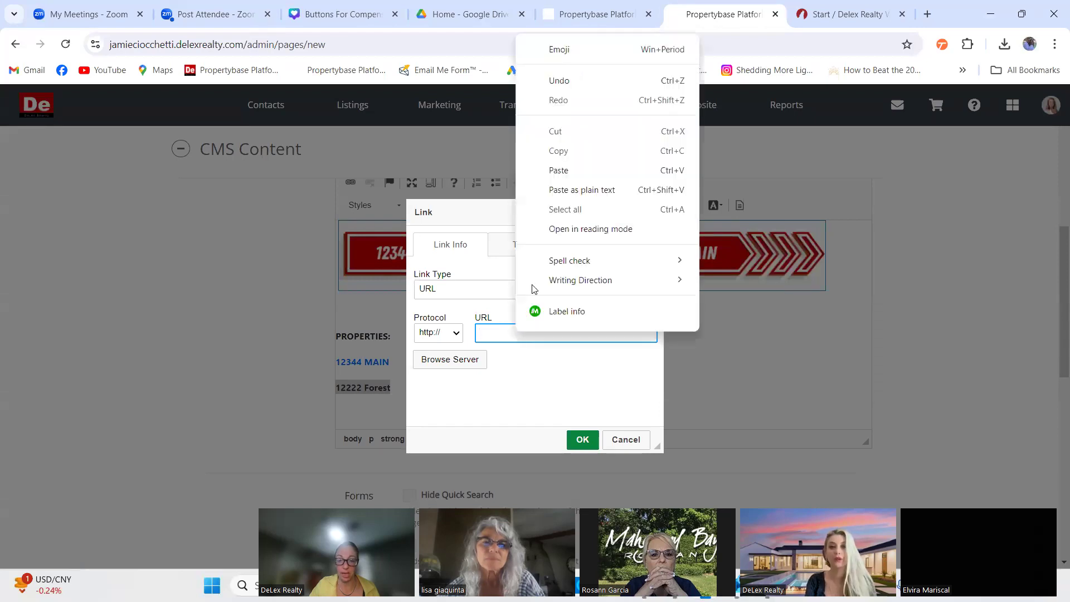
left_click(559, 170)
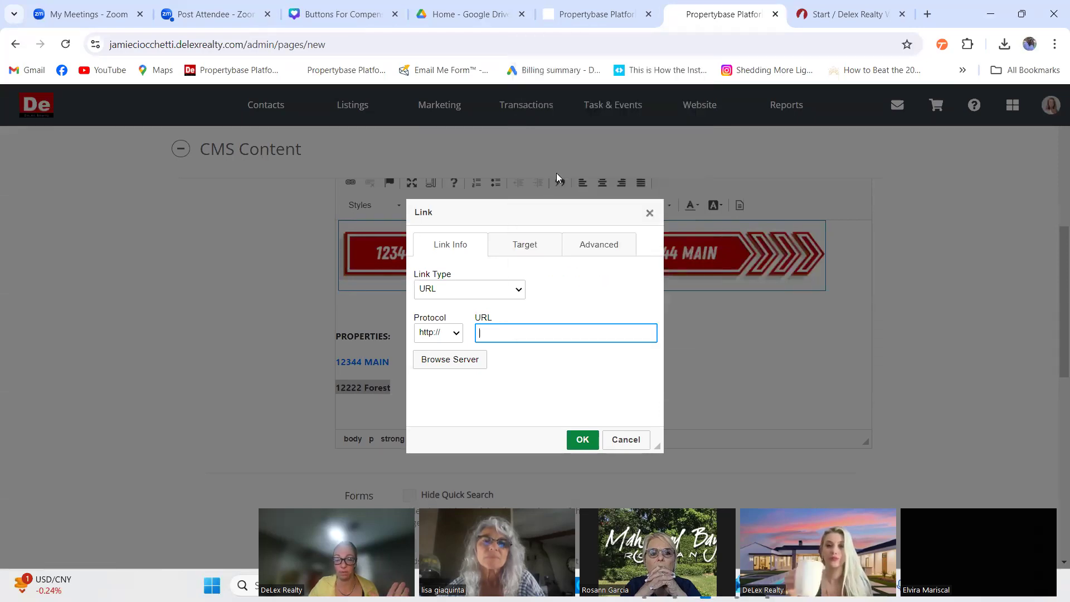
left_click(582, 440)
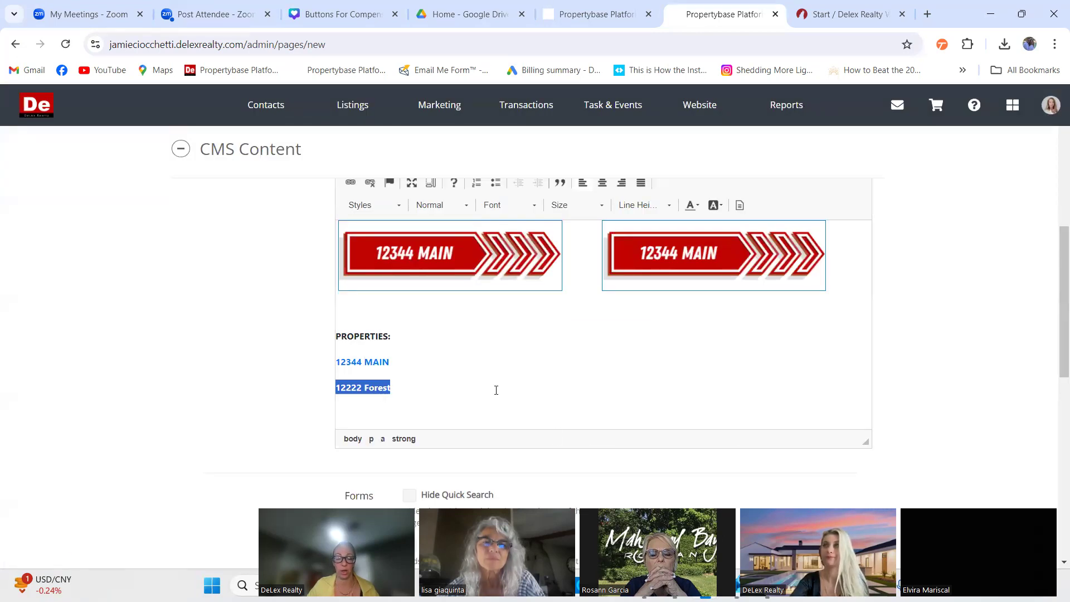
left_click(496, 390)
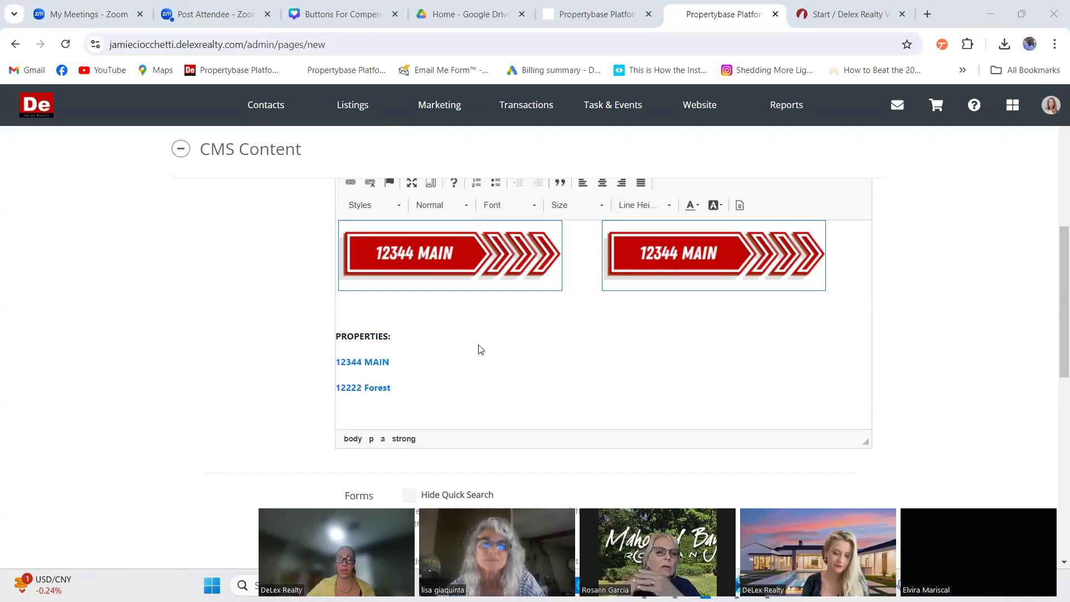
Review the new page's name, button images, property links, form options and additional sections.
mouse_move(469, 17)
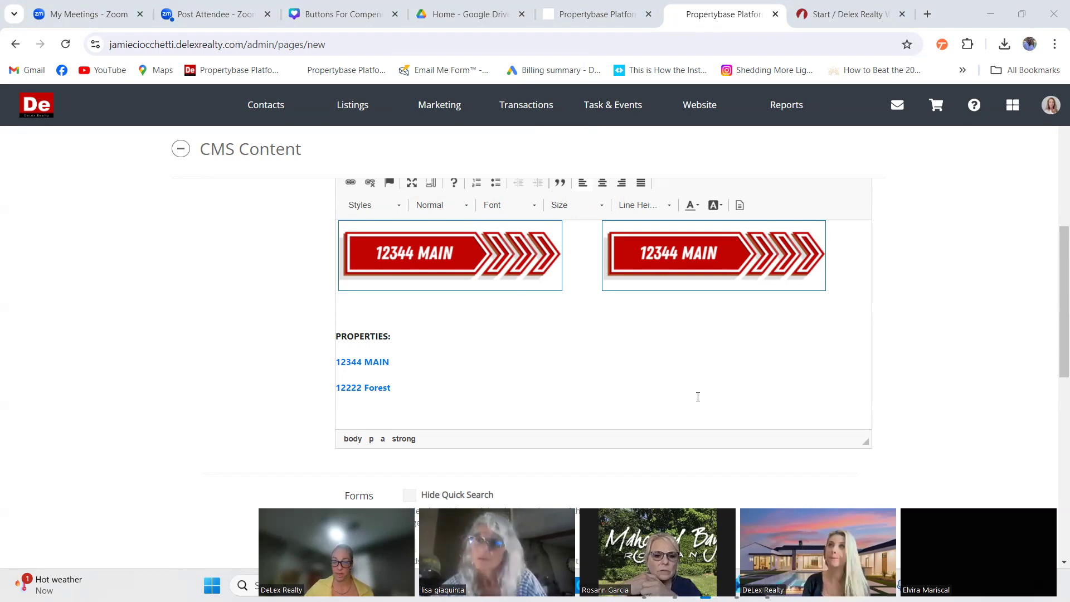
scroll(698, 397, "down", 4)
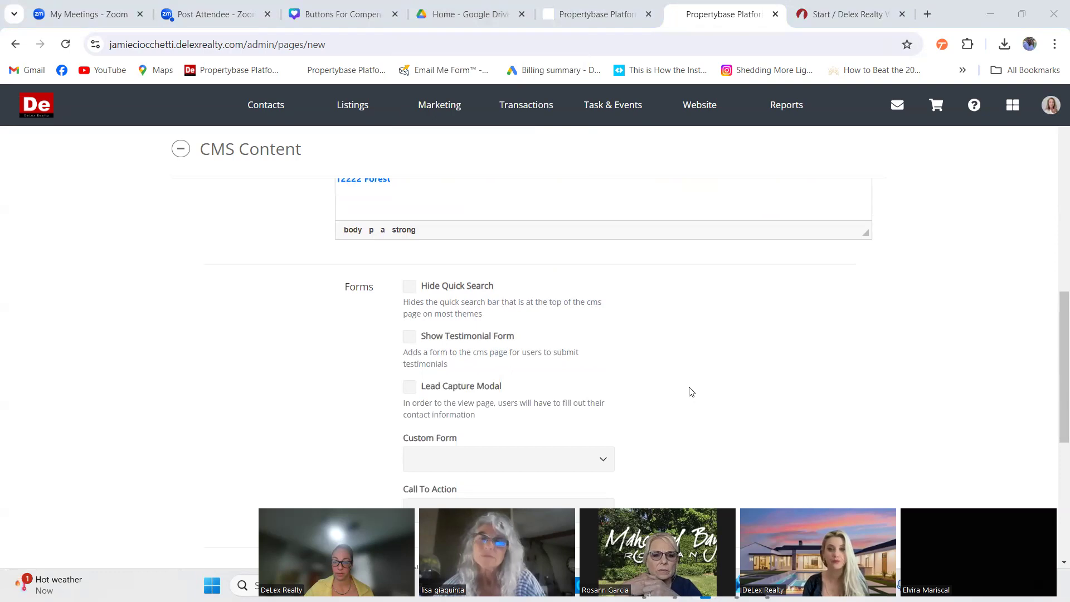
scroll(691, 392, "up", 4)
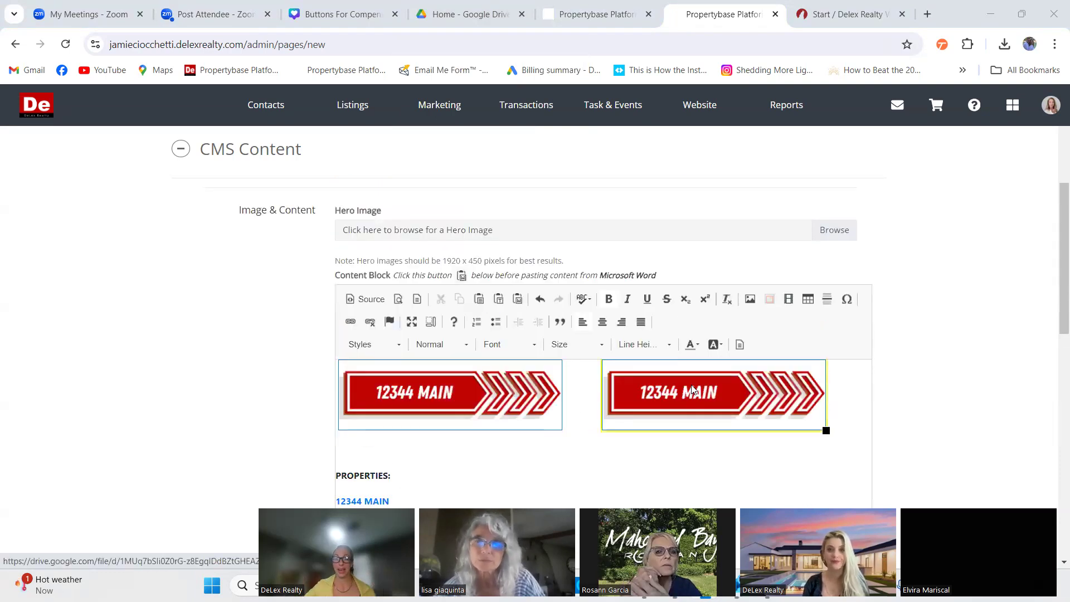
scroll(888, 353, "up", 3)
scroll(886, 351, "down", 2)
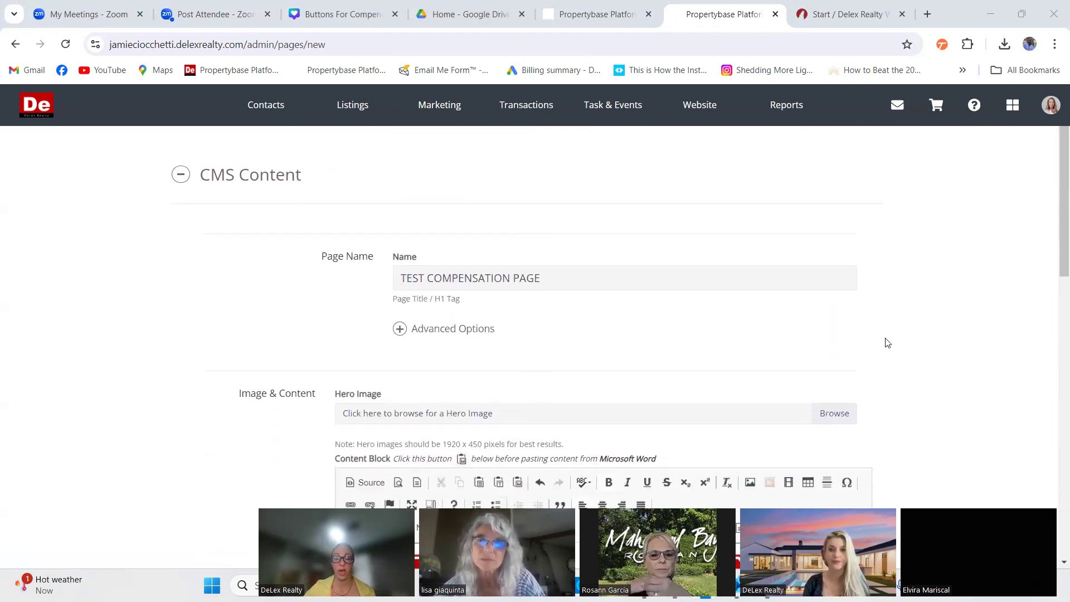
scroll(887, 342, "down", 5)
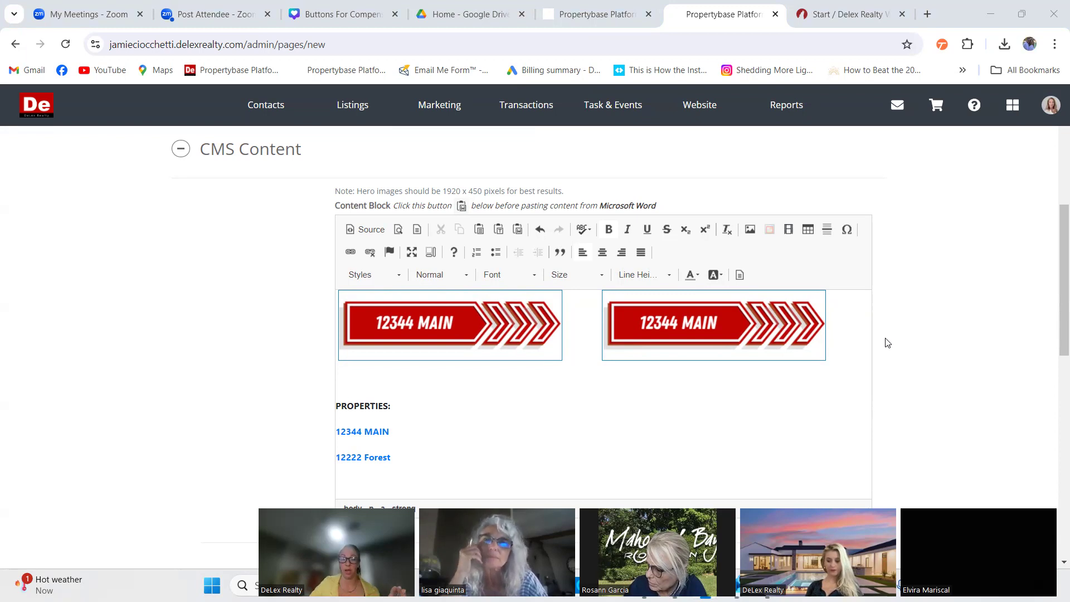
left_click(450, 323)
left_click(717, 332)
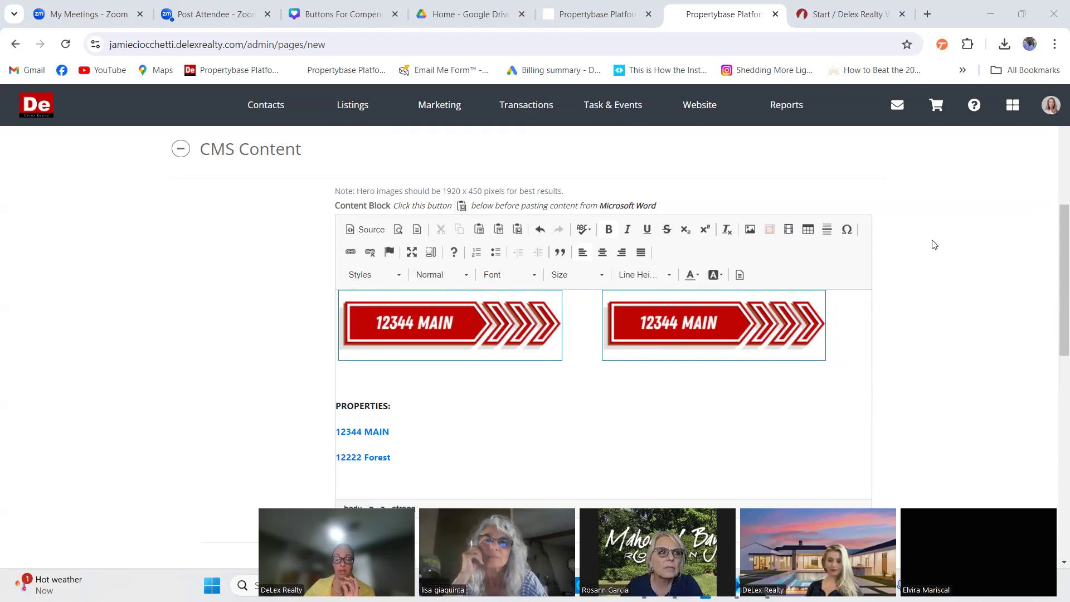
scroll(937, 246, "up", 5)
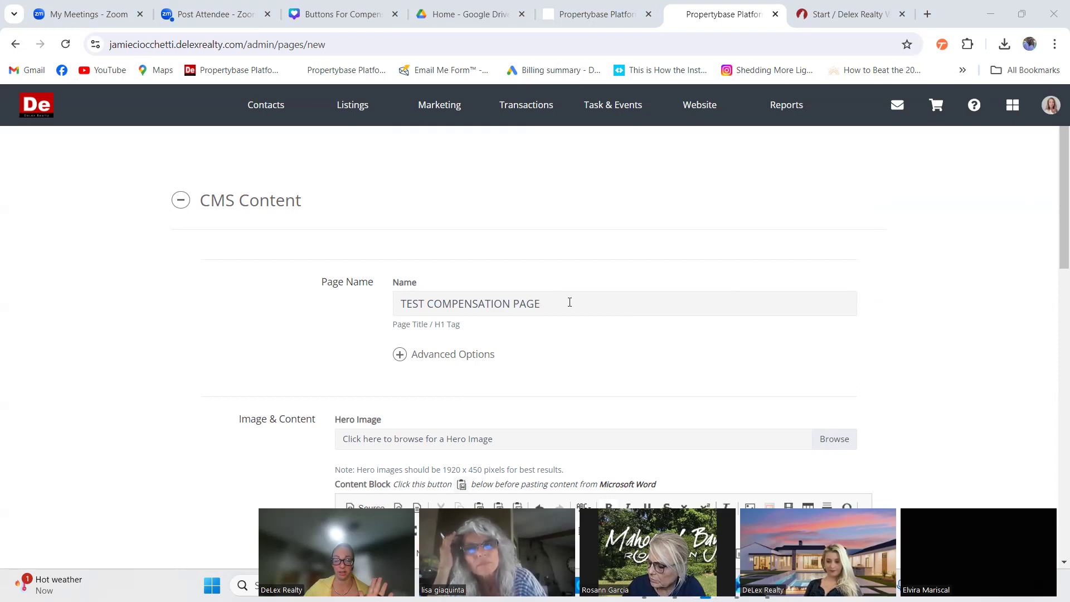
scroll(569, 302, "down", 3)
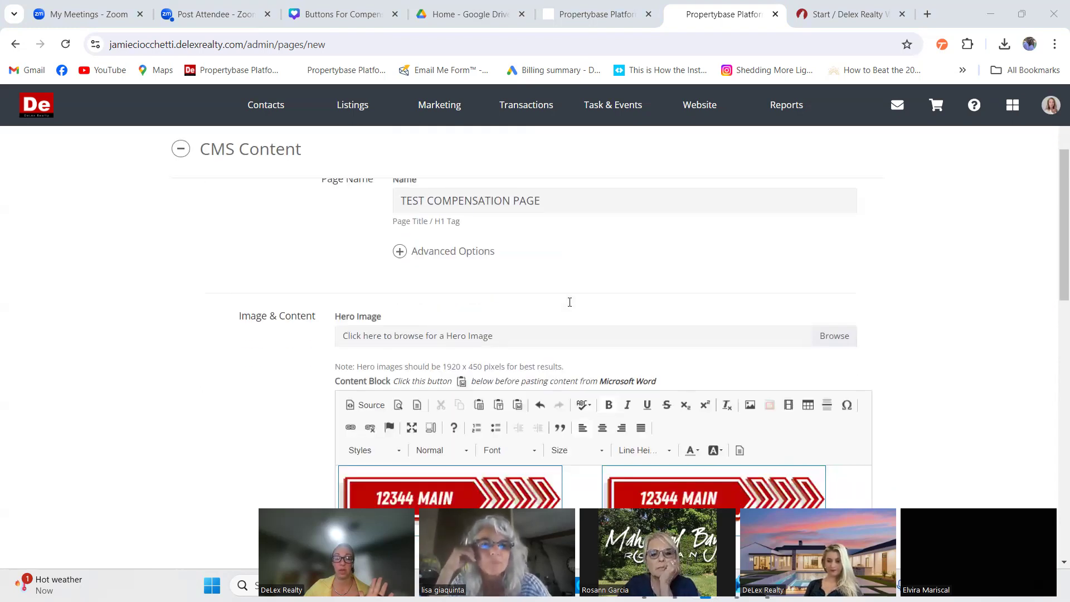
scroll(588, 244, "down", 3)
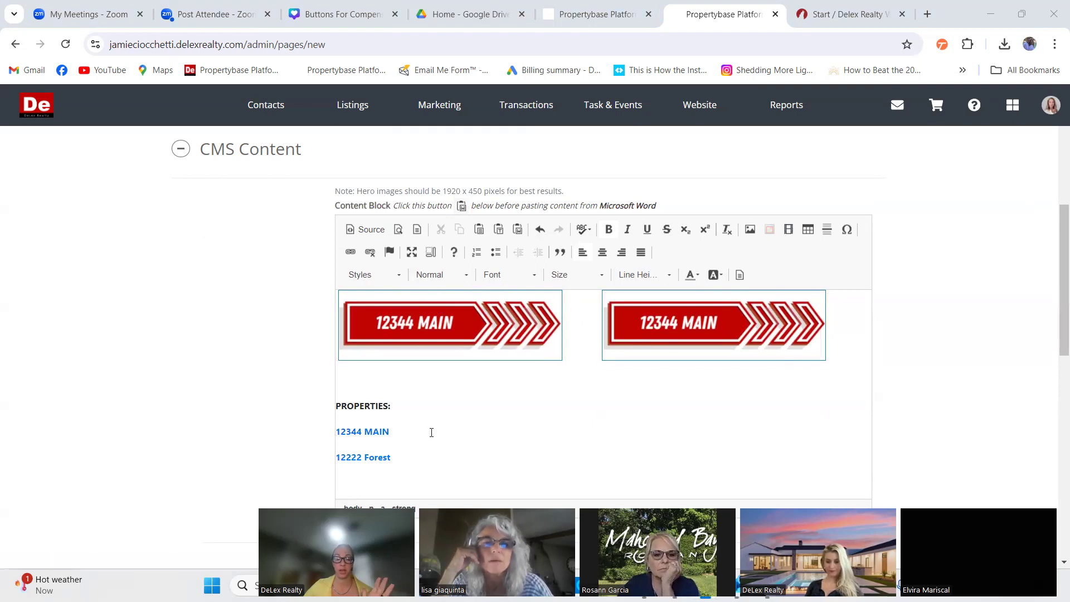
scroll(431, 431, "down", 1)
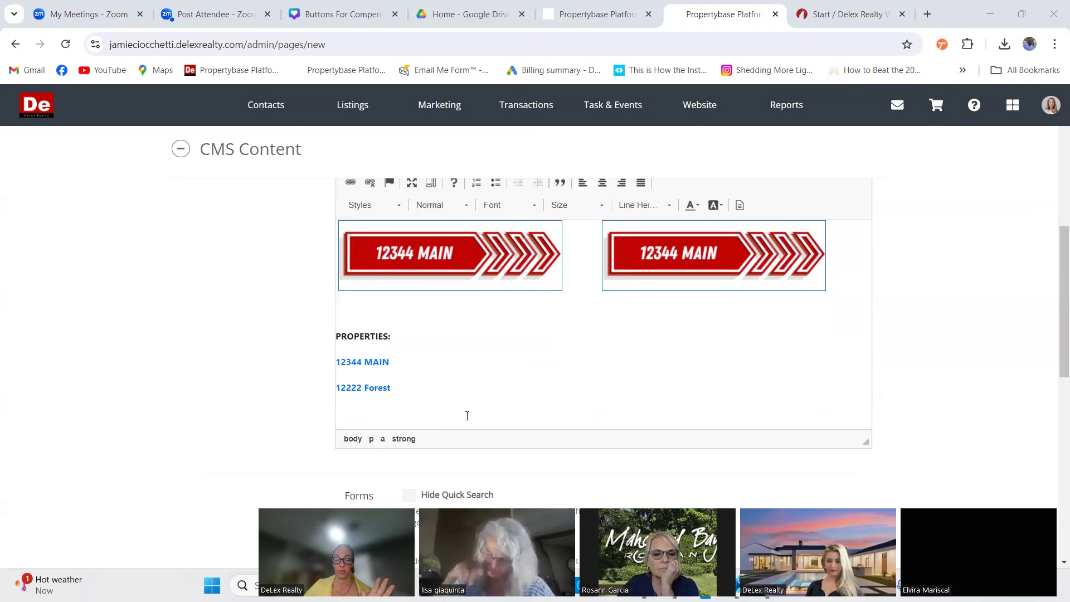
scroll(602, 399, "down", 2)
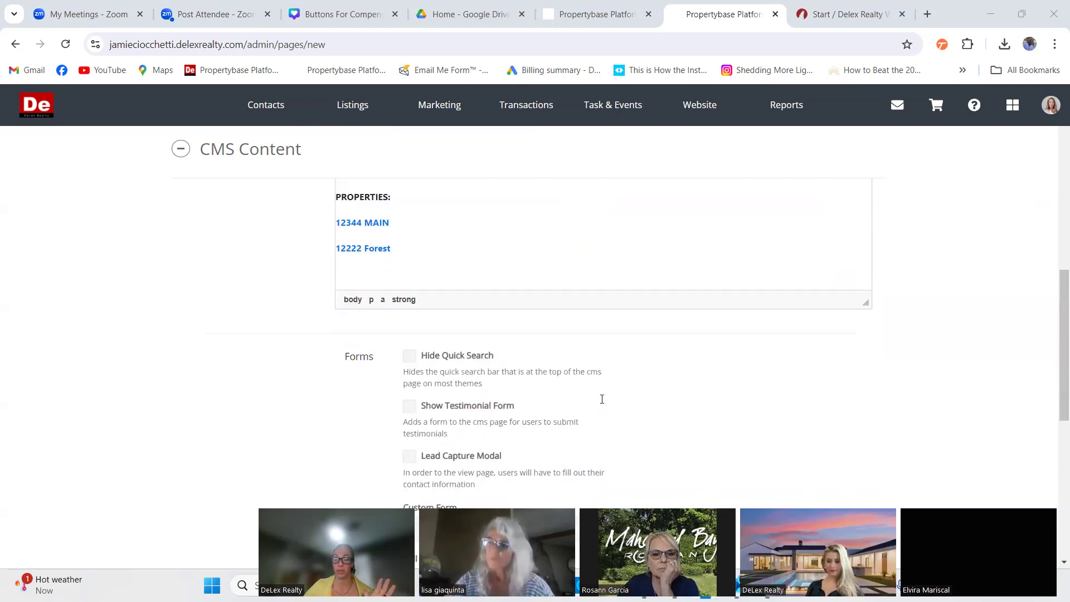
scroll(602, 399, "down", 3)
scroll(602, 399, "down", 3)
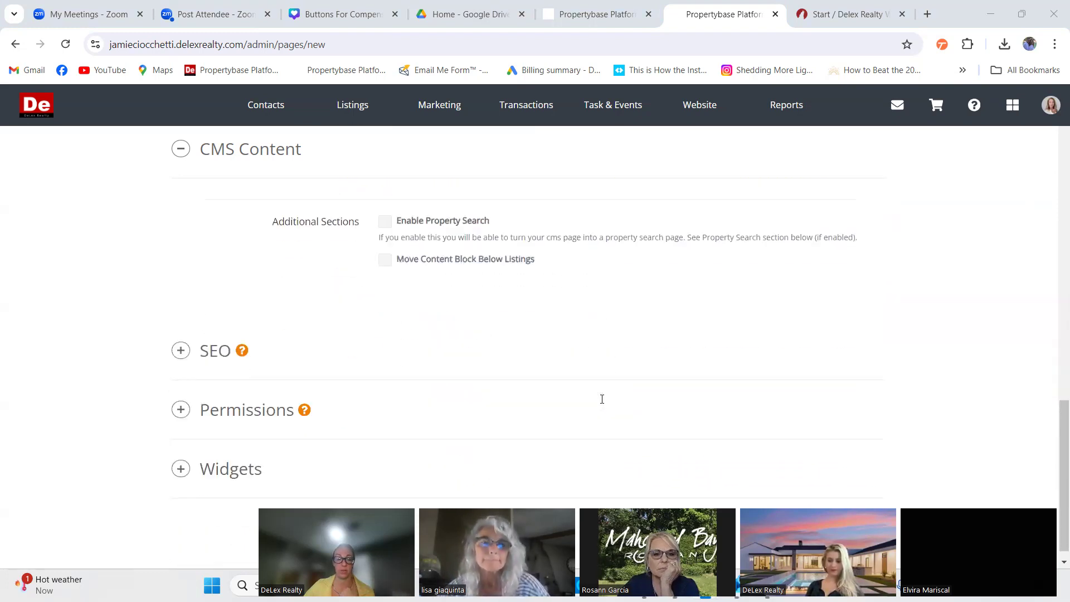
Create the new page named TEST COMPENSATION PAGE.
scroll(642, 392, "up", 5)
scroll(789, 348, "up", 2)
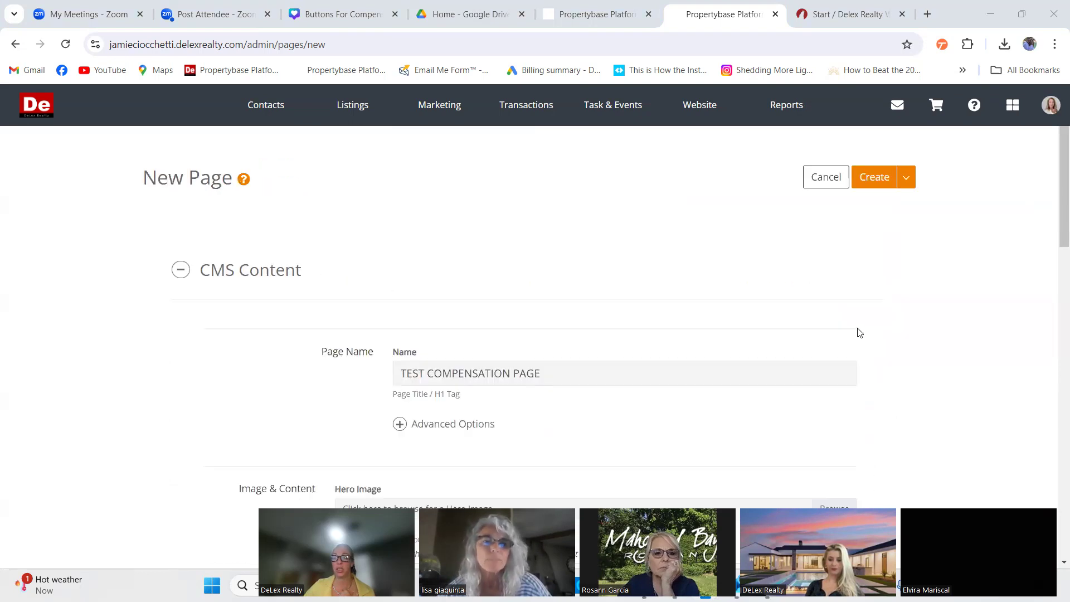
left_click(871, 186)
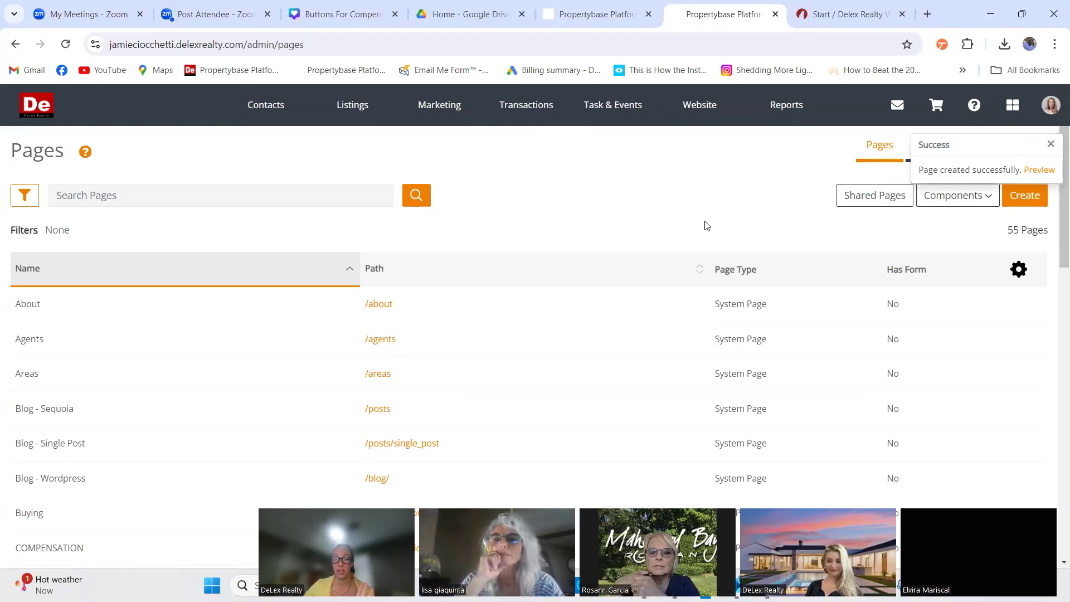
Open the site's Primary Navigation menu for editing and review its existing menu items.
left_click(979, 202)
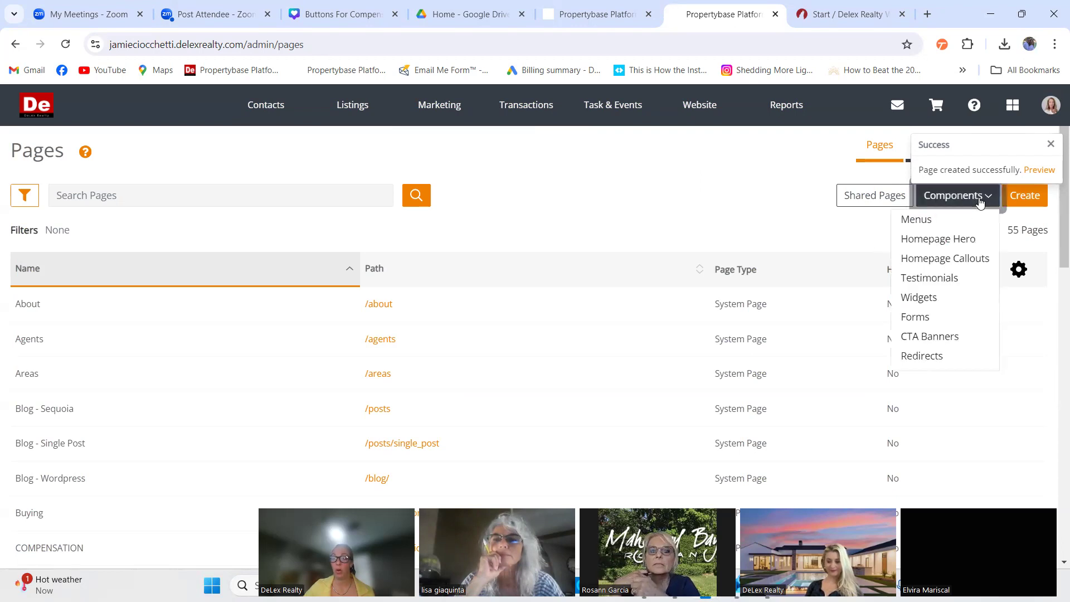
left_click(679, 191)
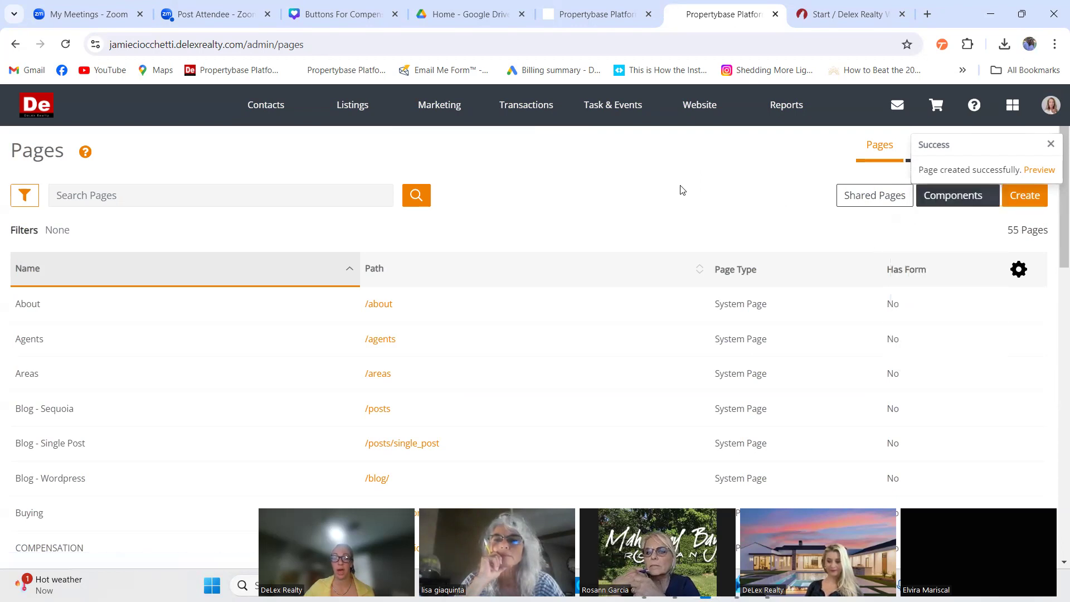
left_click(989, 204)
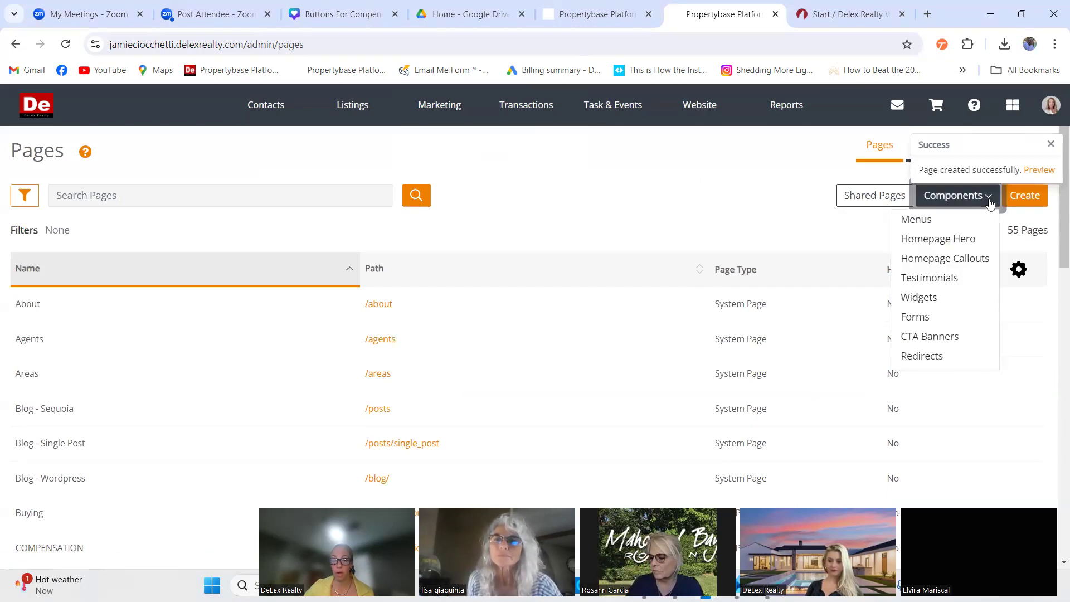
left_click(918, 223)
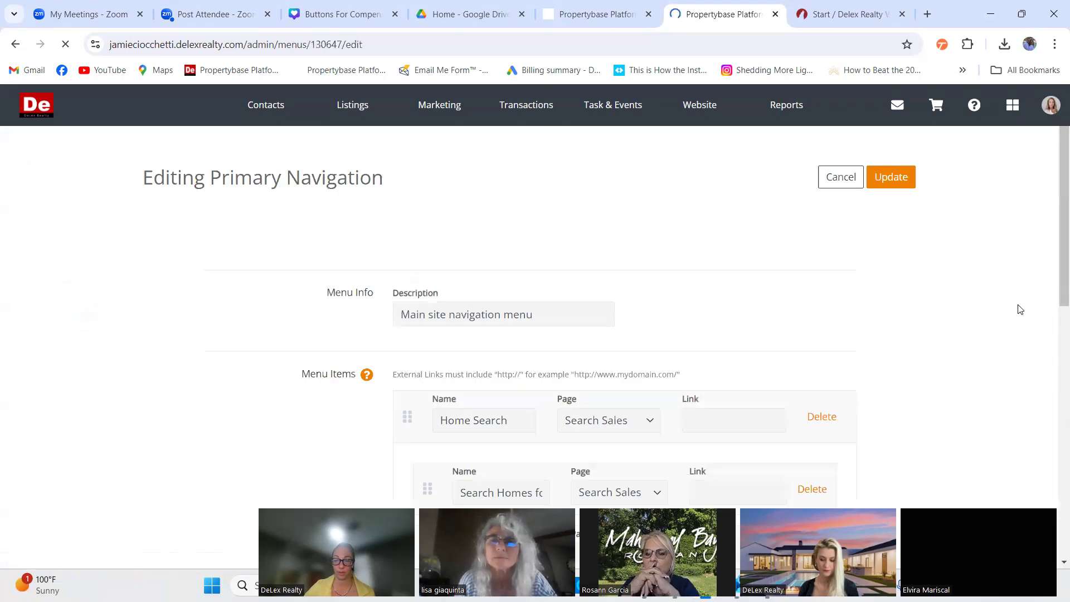
scroll(940, 312, "down", 9)
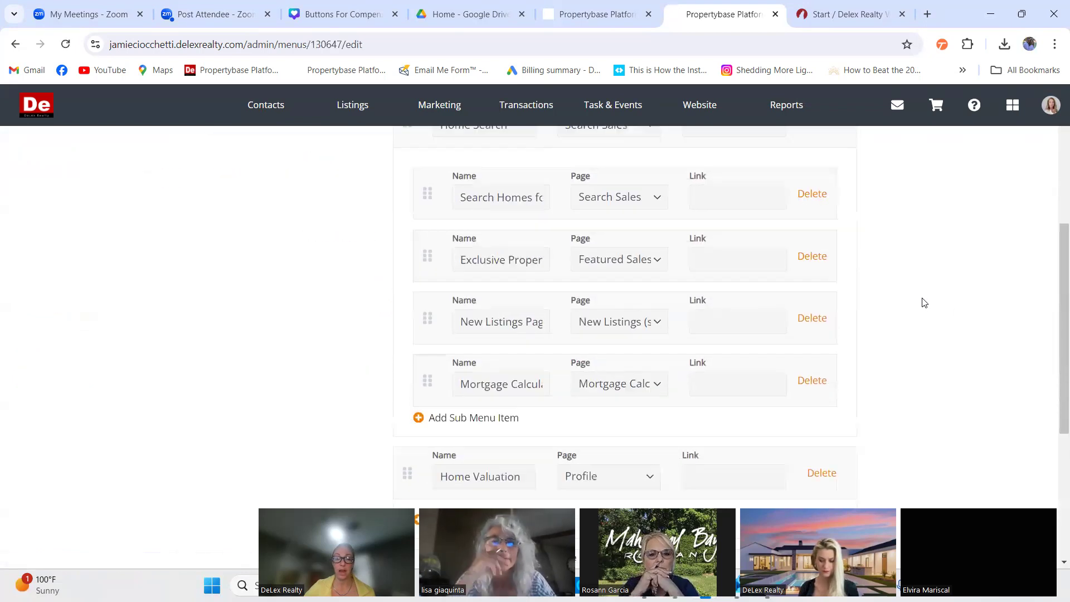
scroll(922, 302, "down", 2)
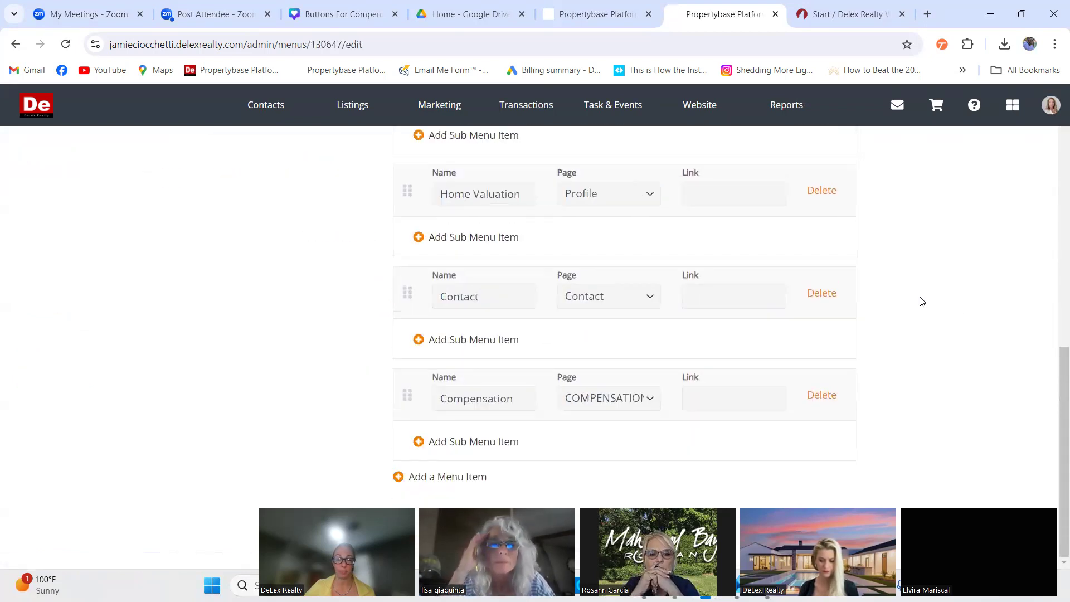
scroll(922, 301, "up", 10)
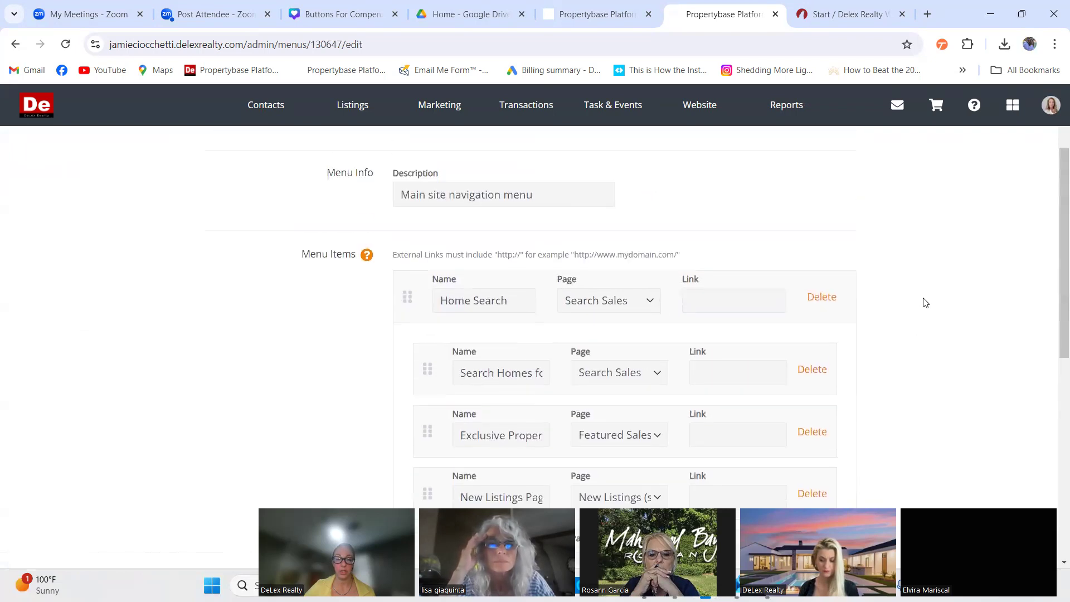
scroll(924, 302, "down", 4)
scroll(924, 302, "down", 6)
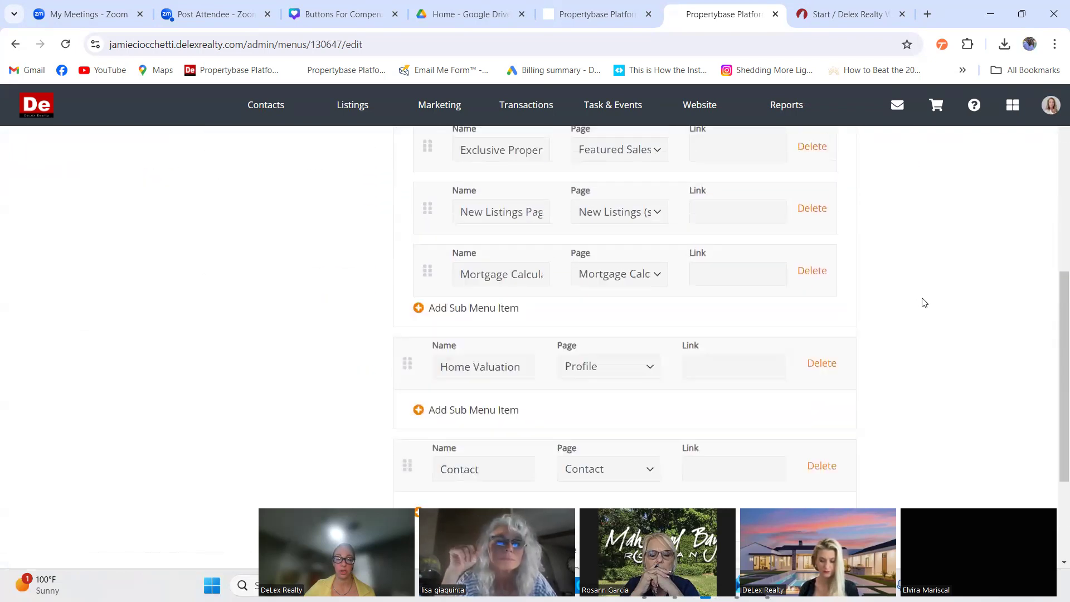
scroll(922, 301, "down", 1)
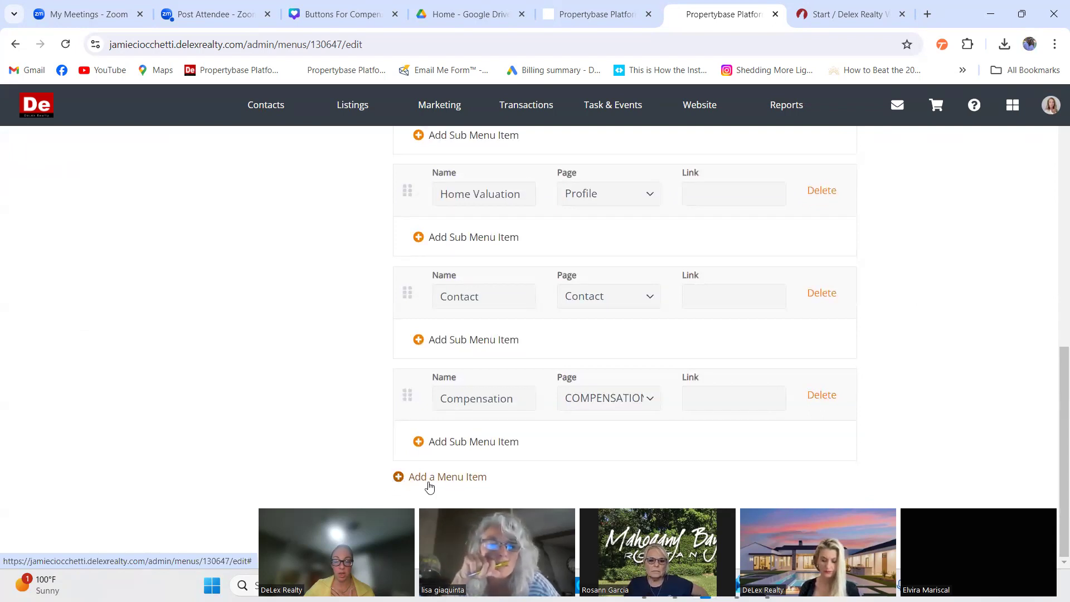
Add a menu item to the Primary Navigation and assign it to TEST COMPENSATION PAGE.
left_click(398, 477)
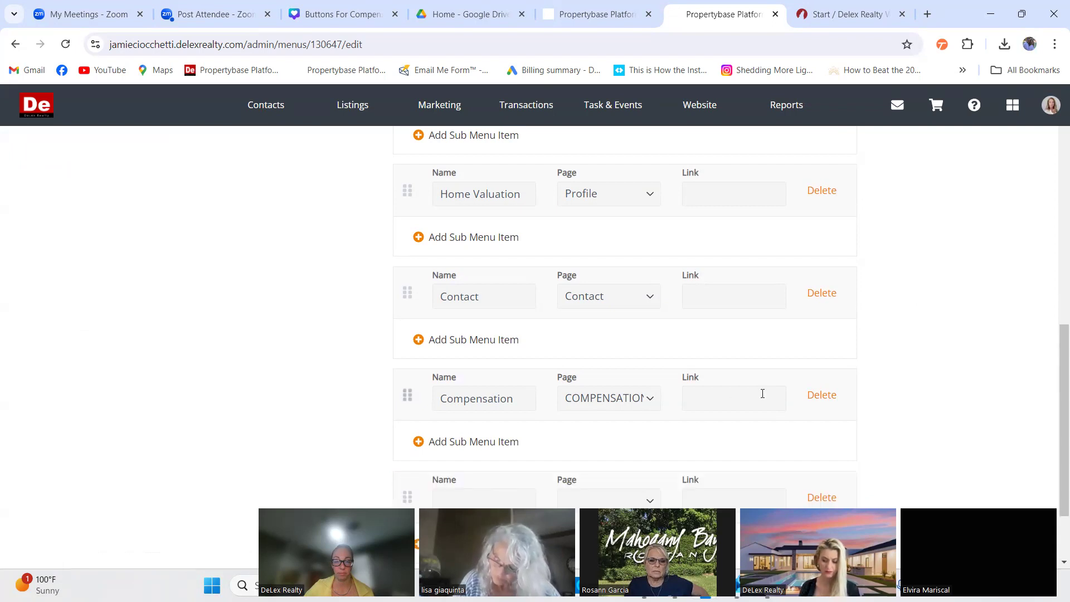
scroll(763, 393, "down", 2)
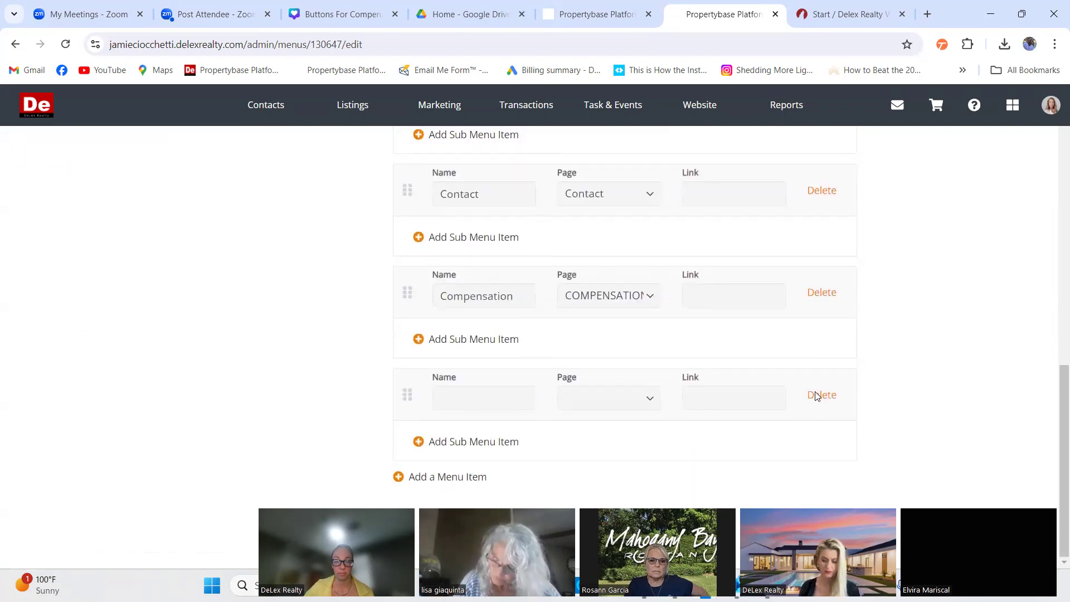
left_click(627, 408)
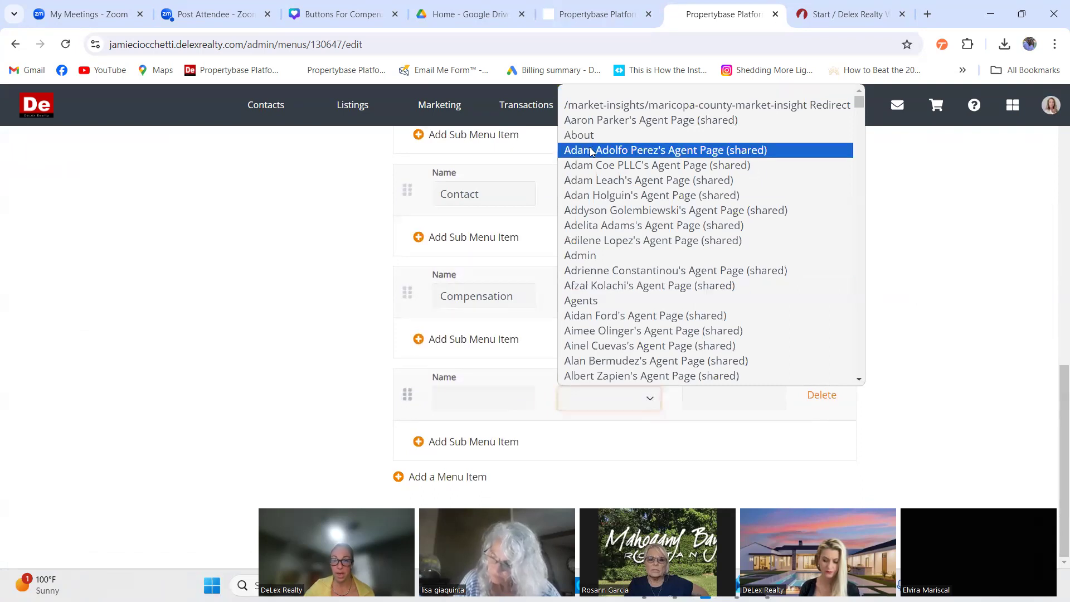
scroll(592, 151, "down", 5)
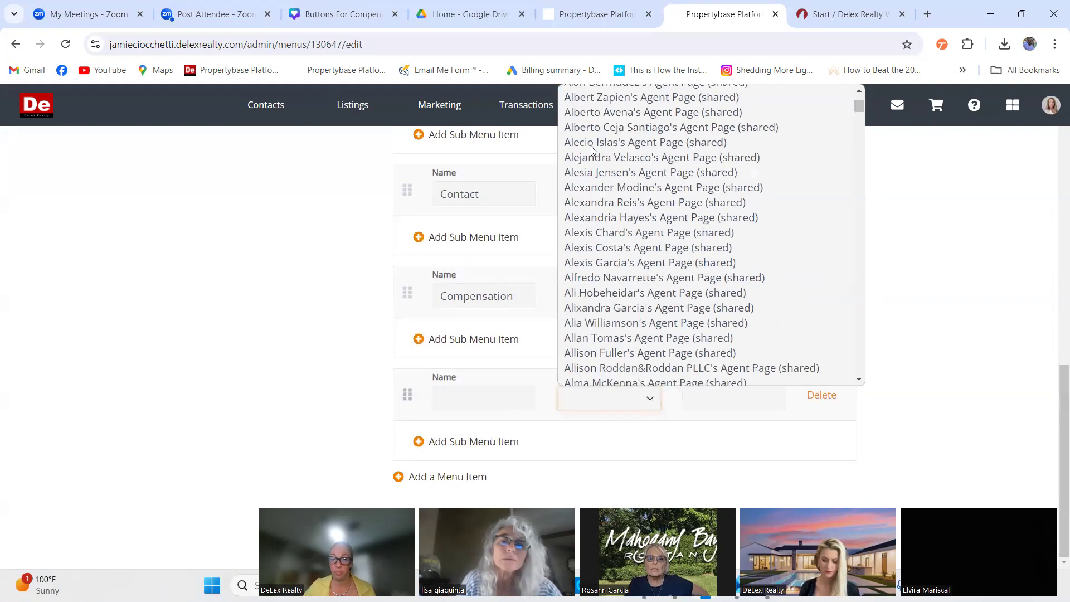
scroll(613, 167, "down", 10)
scroll(634, 177, "up", 15)
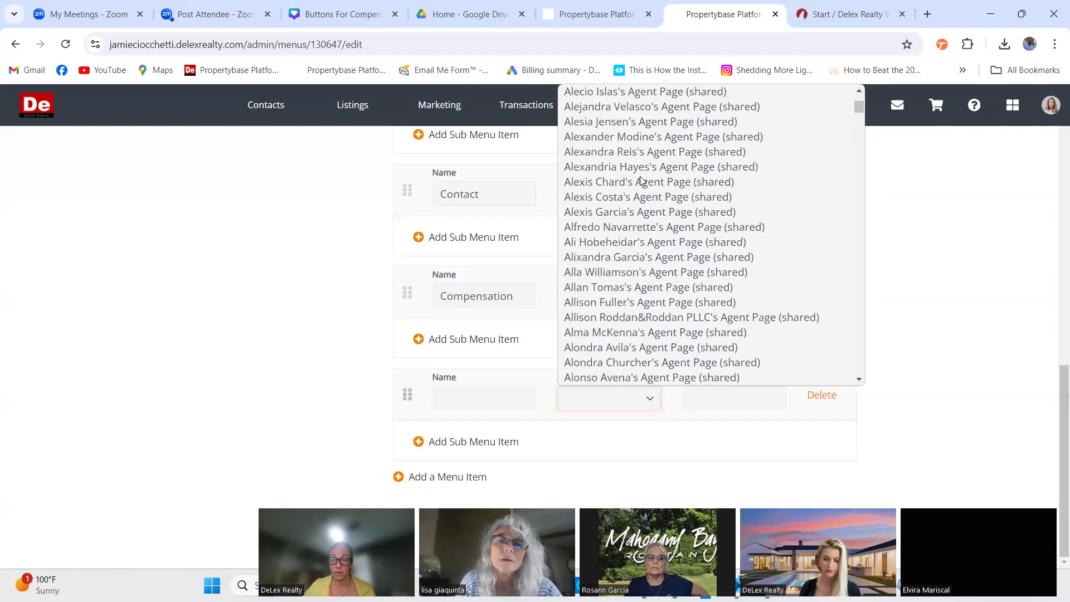
scroll(647, 184, "down", 5)
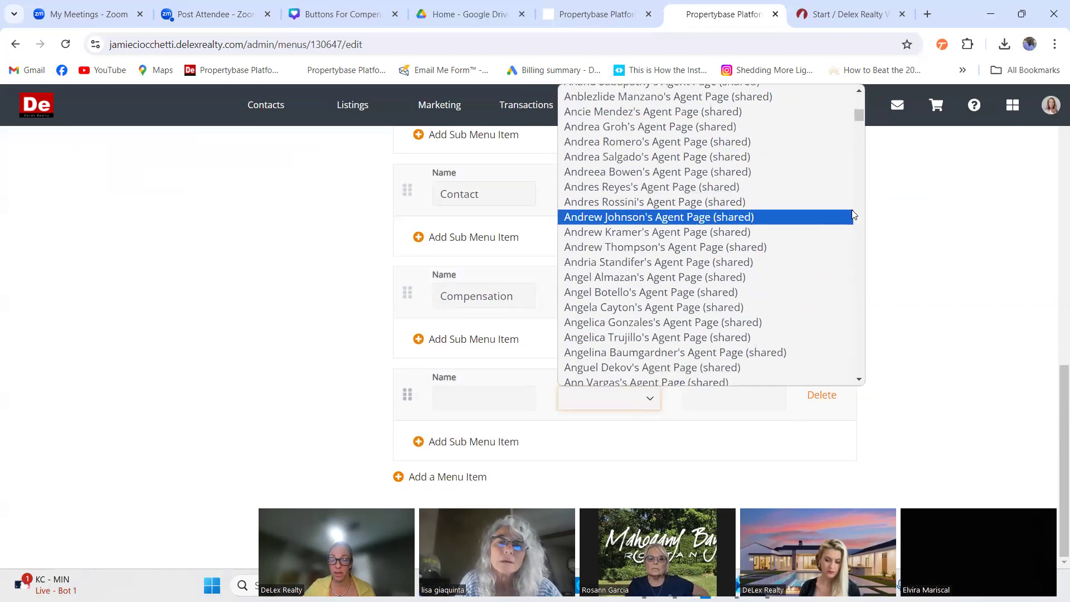
scroll(674, 251, "down", 5)
scroll(676, 254, "down", 20)
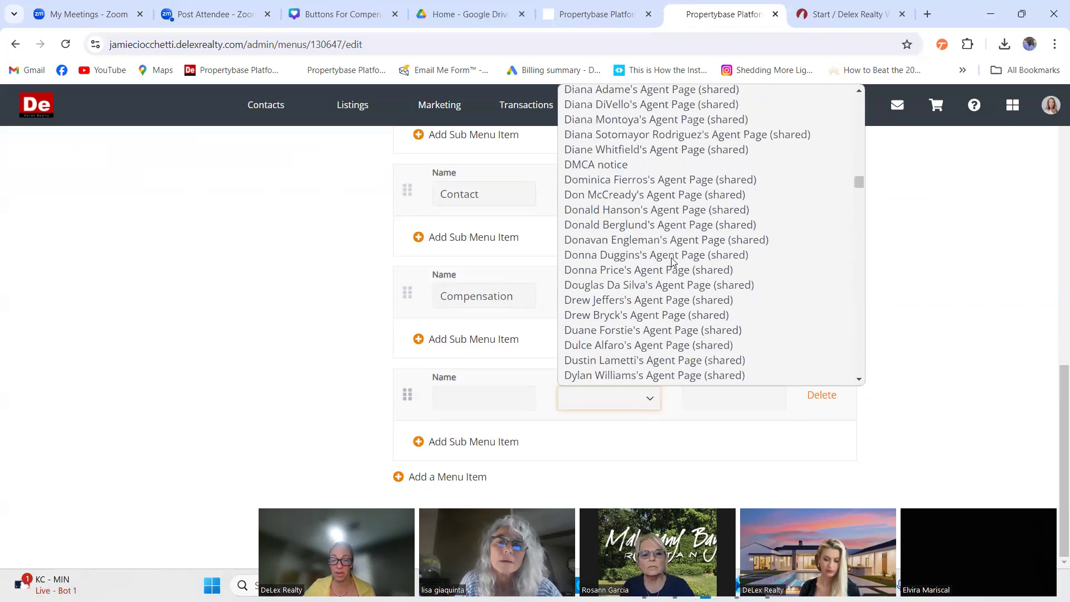
scroll(674, 268, "down", 20)
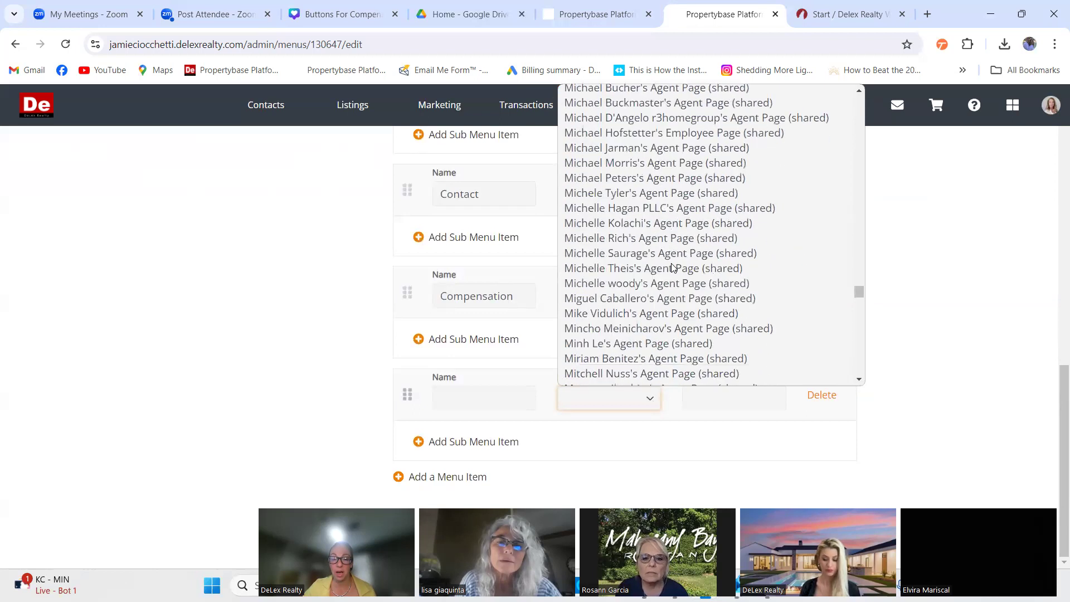
scroll(673, 268, "down", 20)
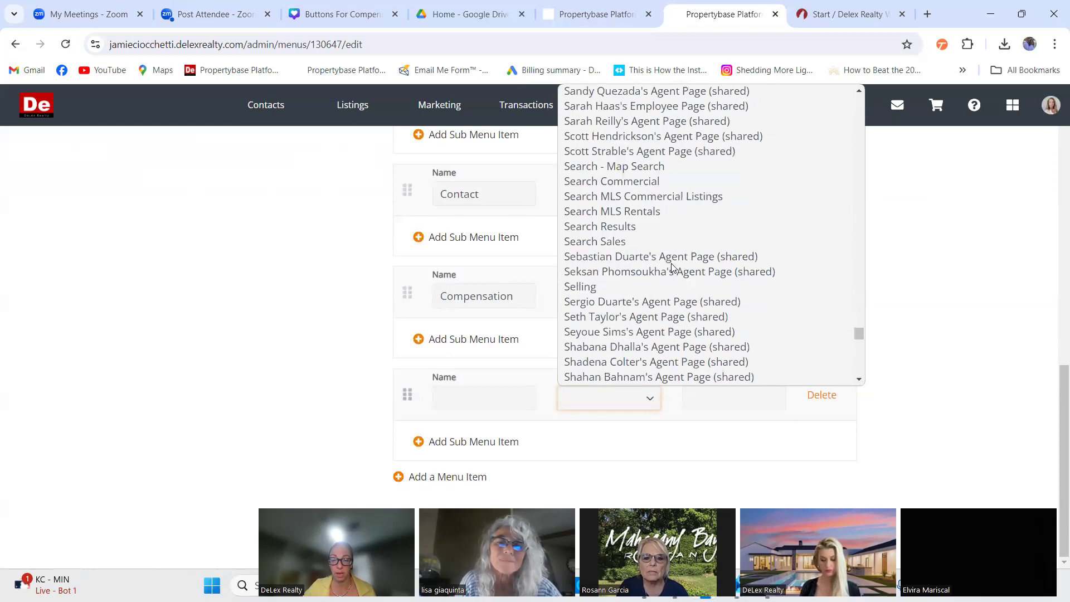
scroll(673, 268, "down", 20)
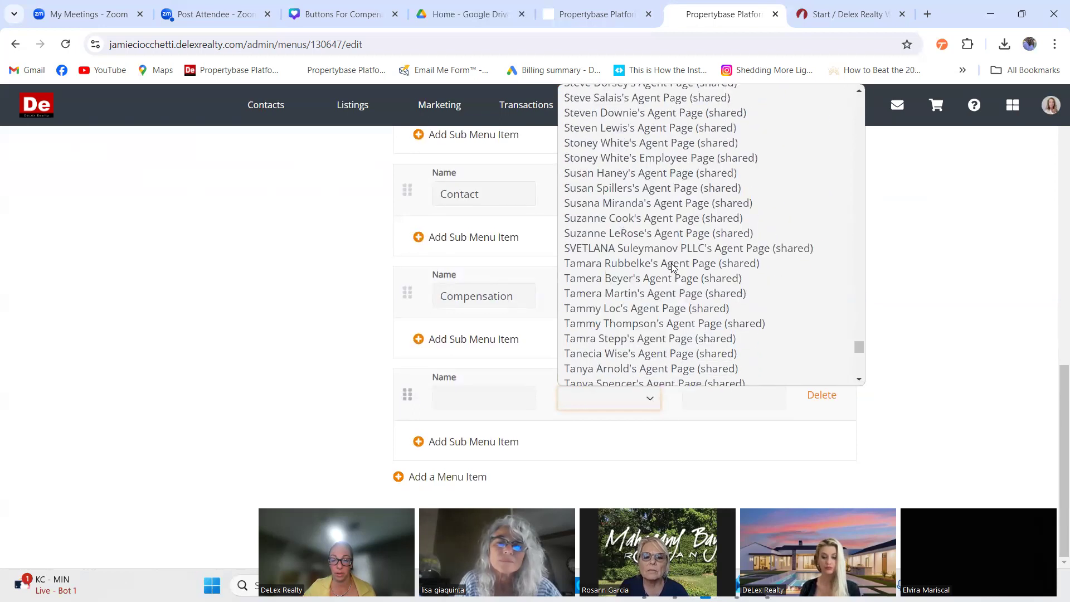
scroll(655, 255, "down", 3)
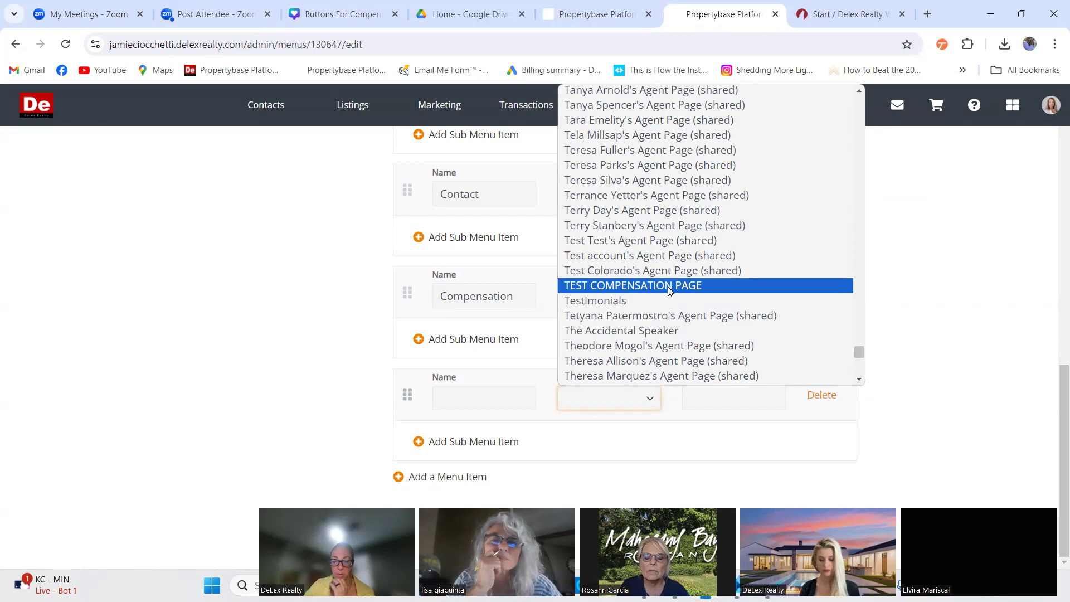
left_click(670, 286)
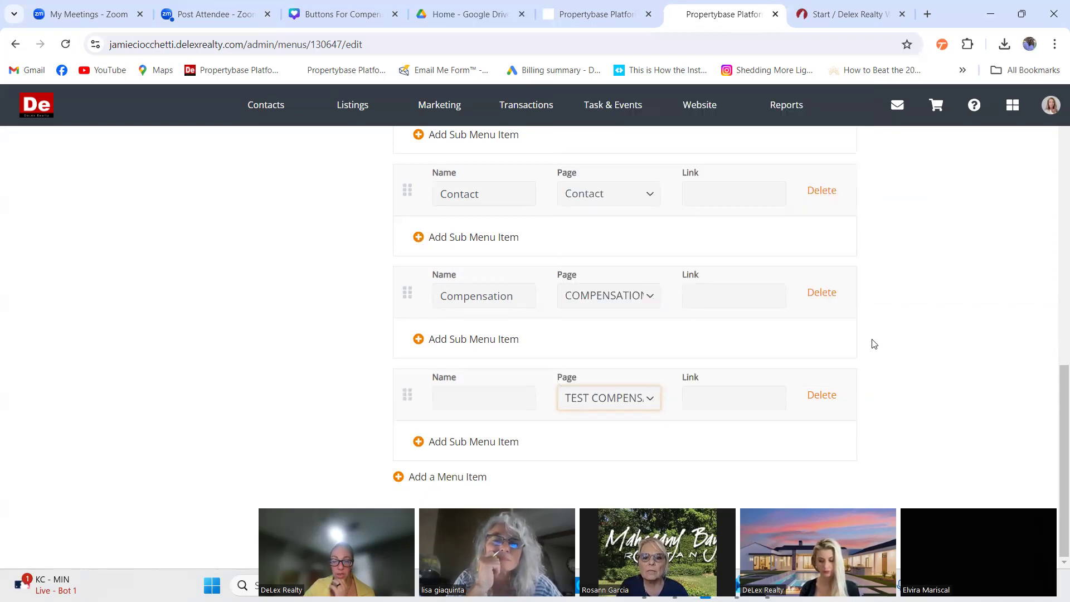
Name the new menu item Test Compensation and save the updated Primary Navigation menu.
left_click(502, 395)
type("Test ")
type("Compen")
type("sa")
type("tion")
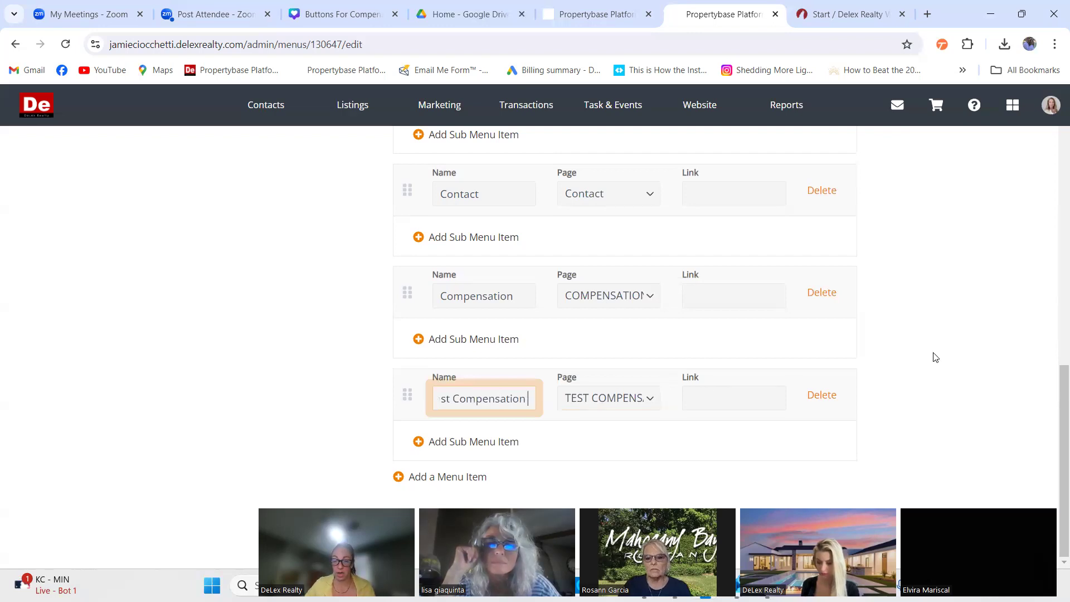
scroll(941, 350, "up", 5)
scroll(941, 350, "up", 5)
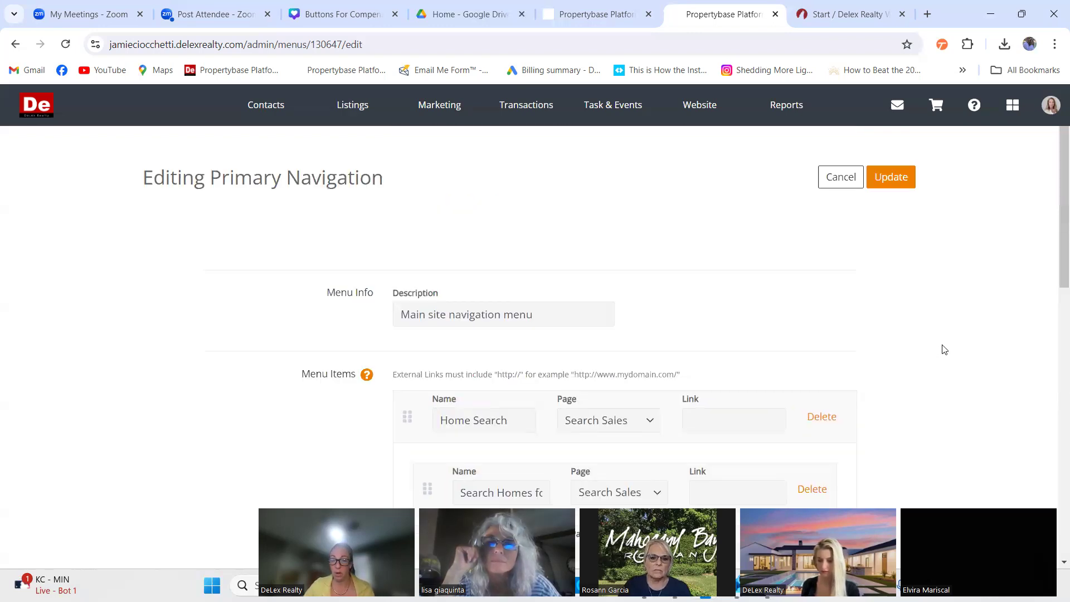
left_click(887, 178)
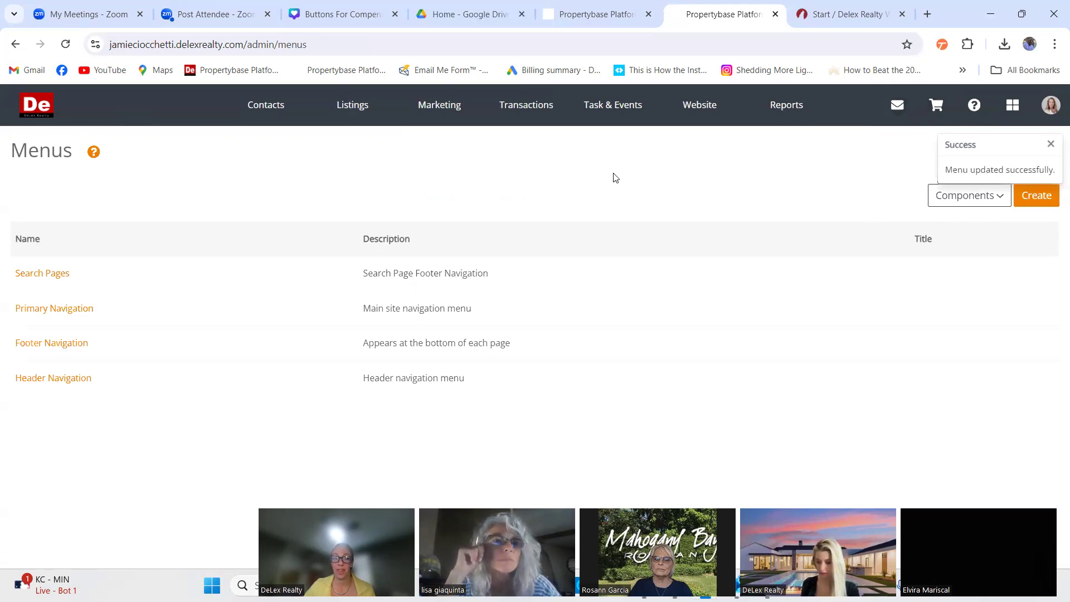
View the live website and test the 12344 MAIN text link on the Test Compensation page.
left_click(1050, 107)
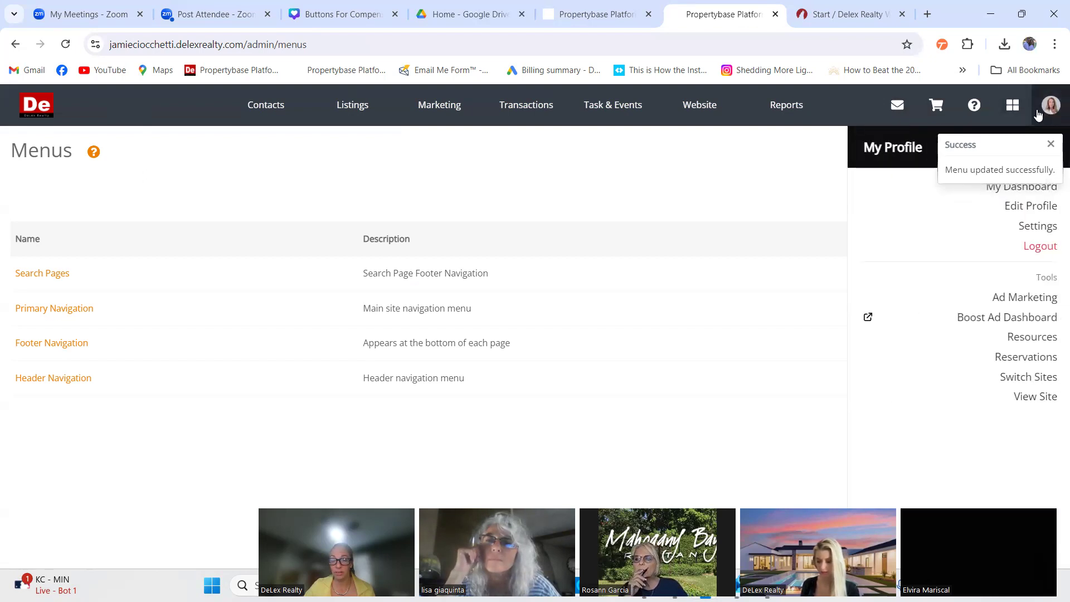
left_click(1034, 399)
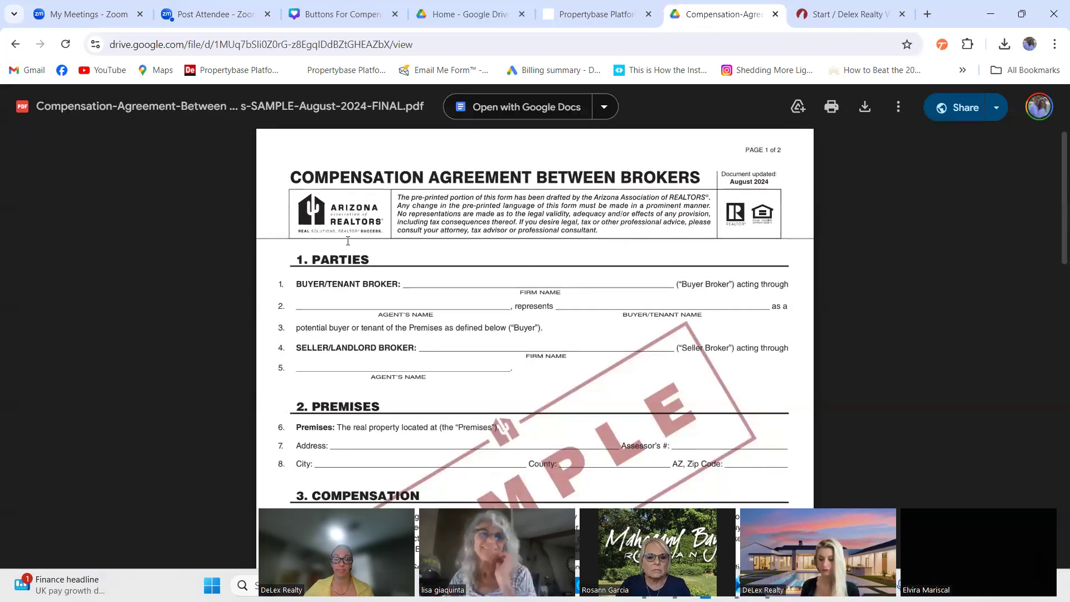
left_click(15, 45)
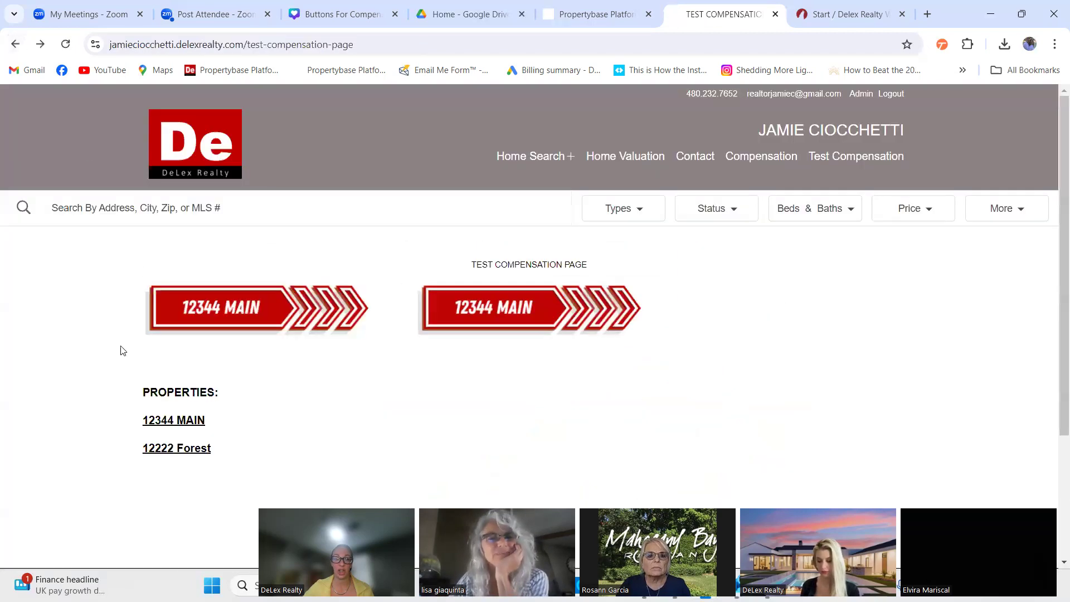
left_click(167, 422)
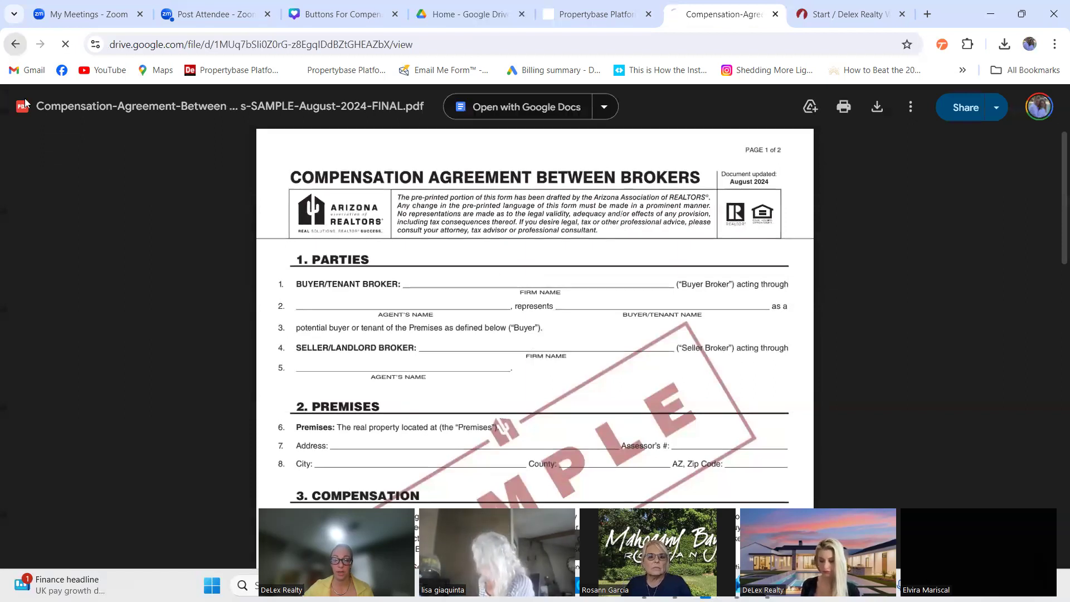
key("alt+Left")
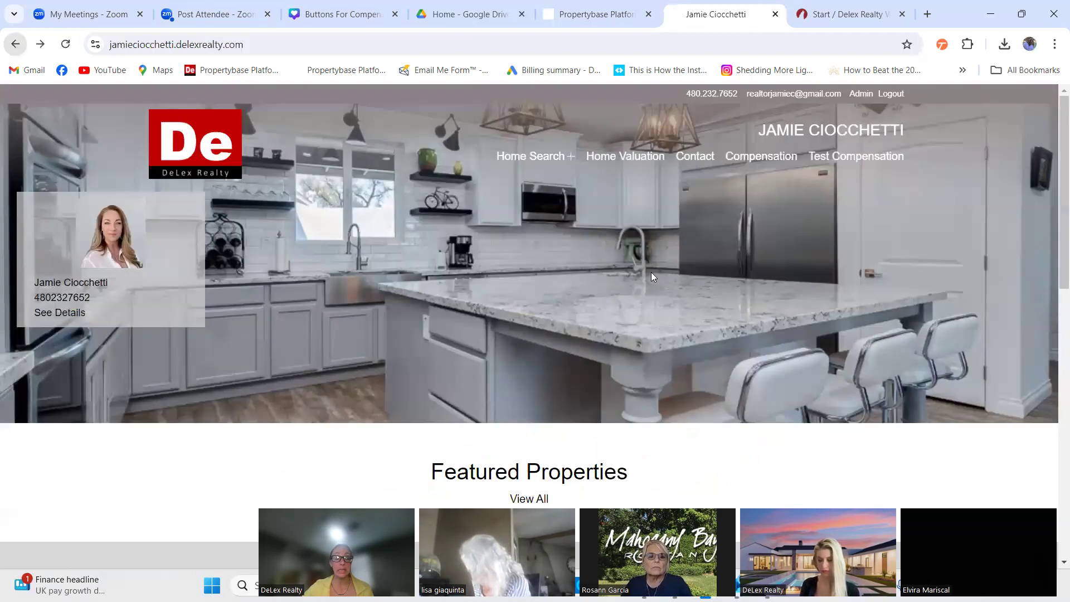
Reopen the Test Compensation page from the site navigation and examine its property buttons and text links.
left_click(853, 157)
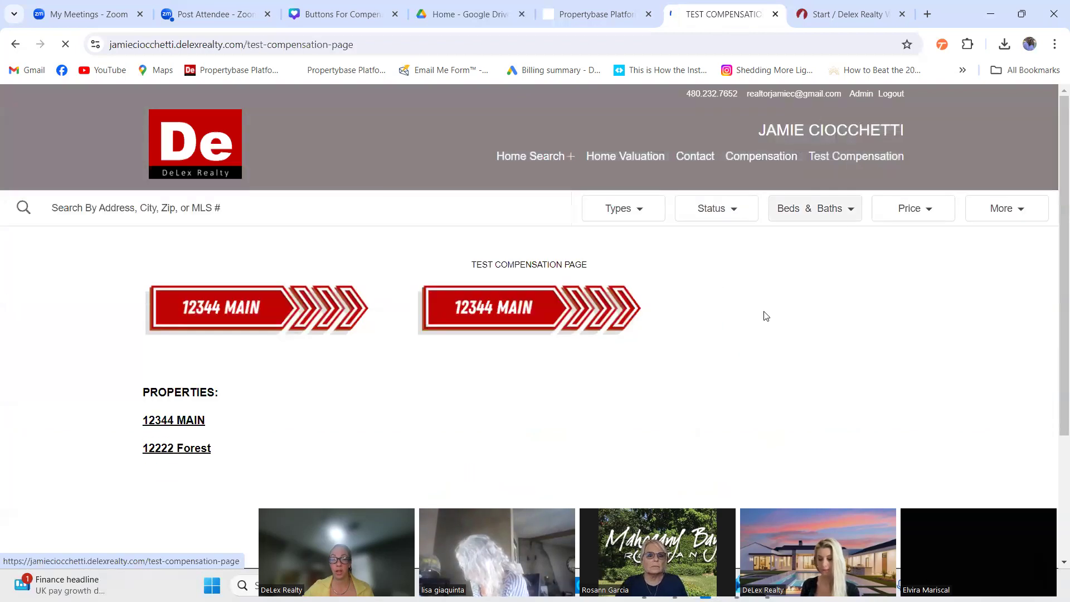
scroll(764, 310, "down", 1)
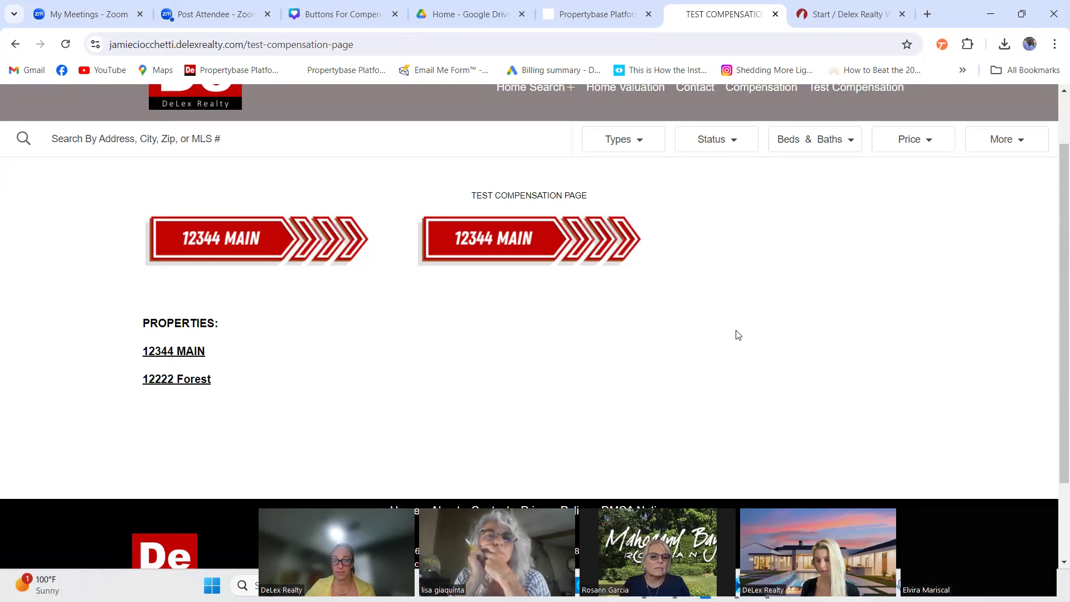
scroll(735, 334, "up", 2)
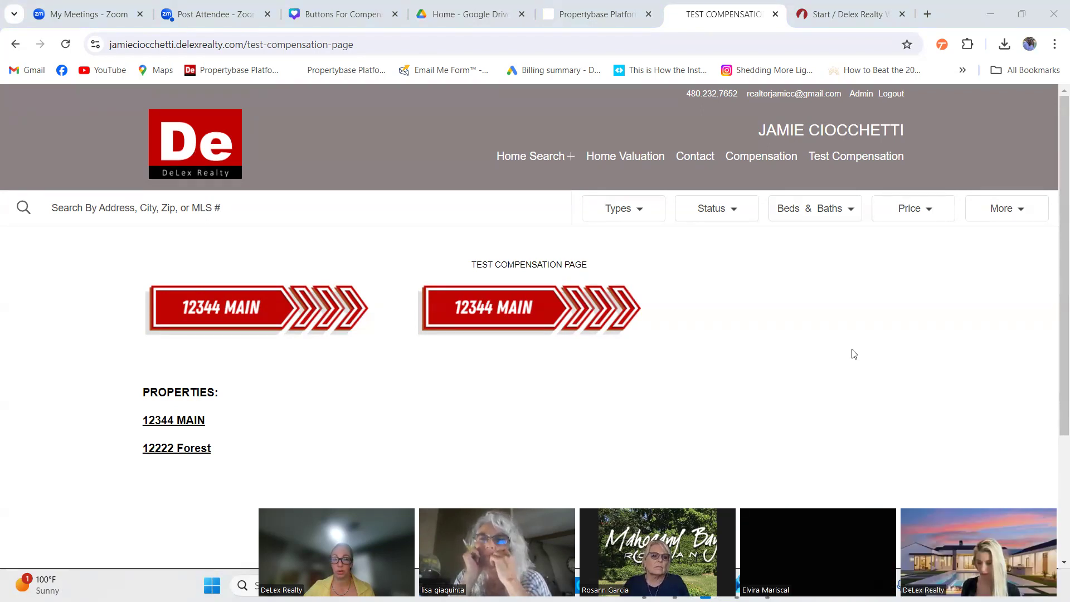
Reopen the Primary Navigation menu from the website components in the admin area and examine its menu items.
left_click(209, 159)
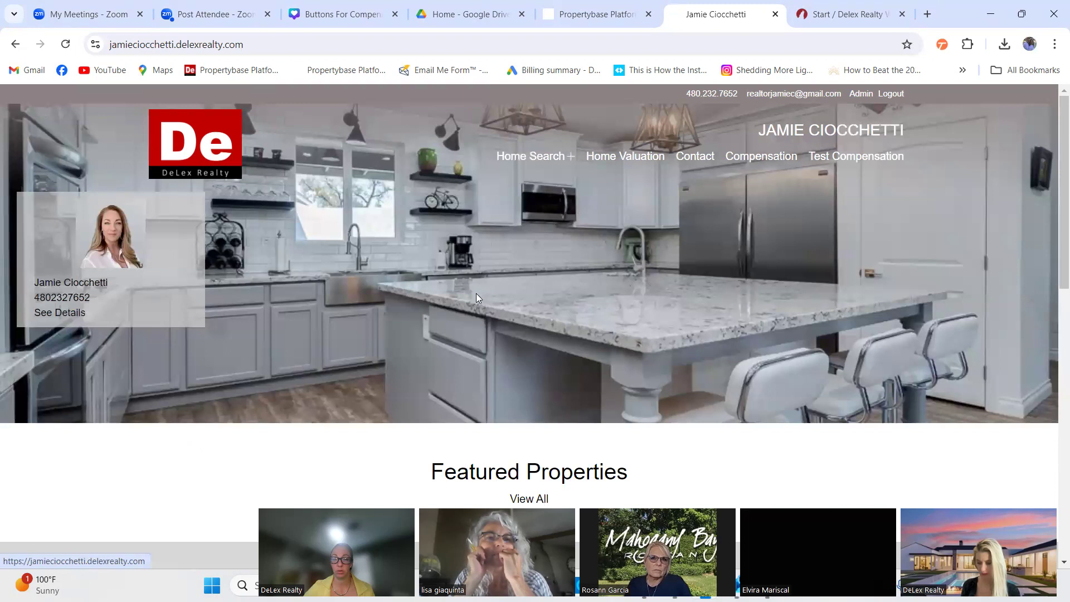
left_click(868, 96)
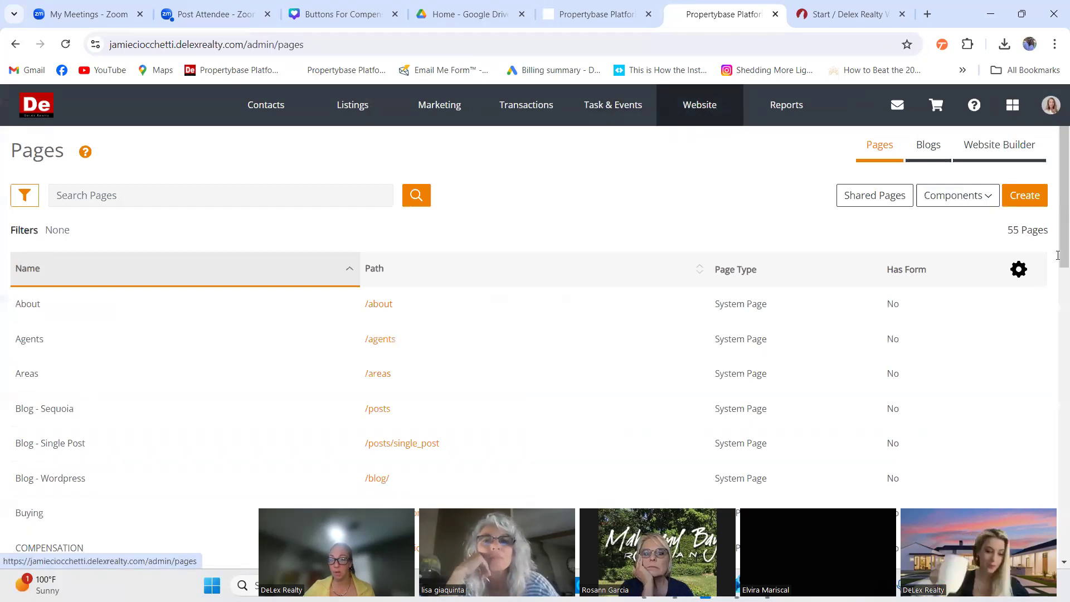
left_click(985, 204)
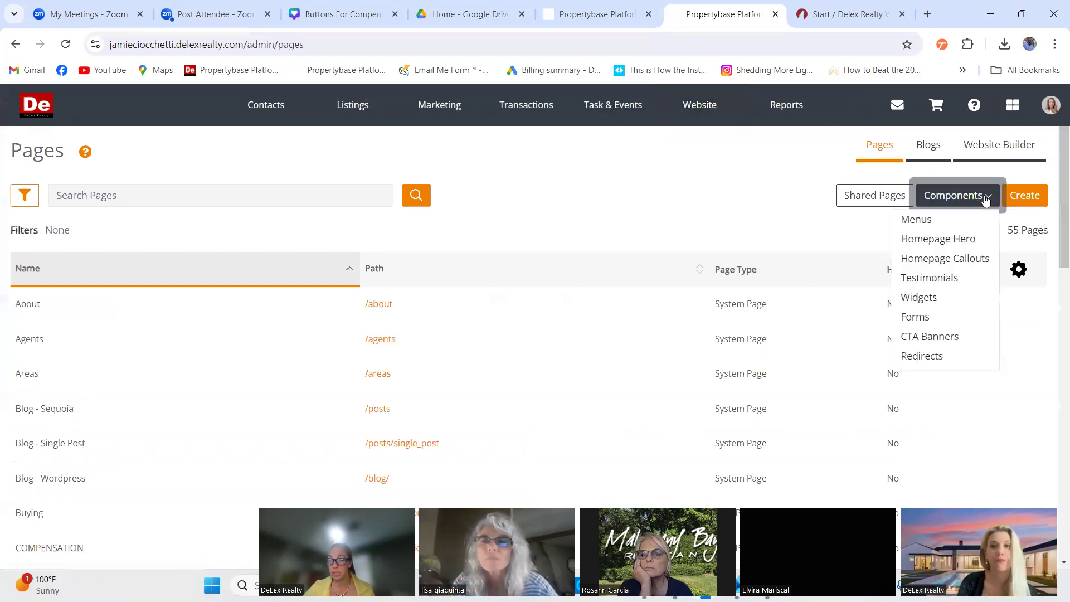
left_click(912, 226)
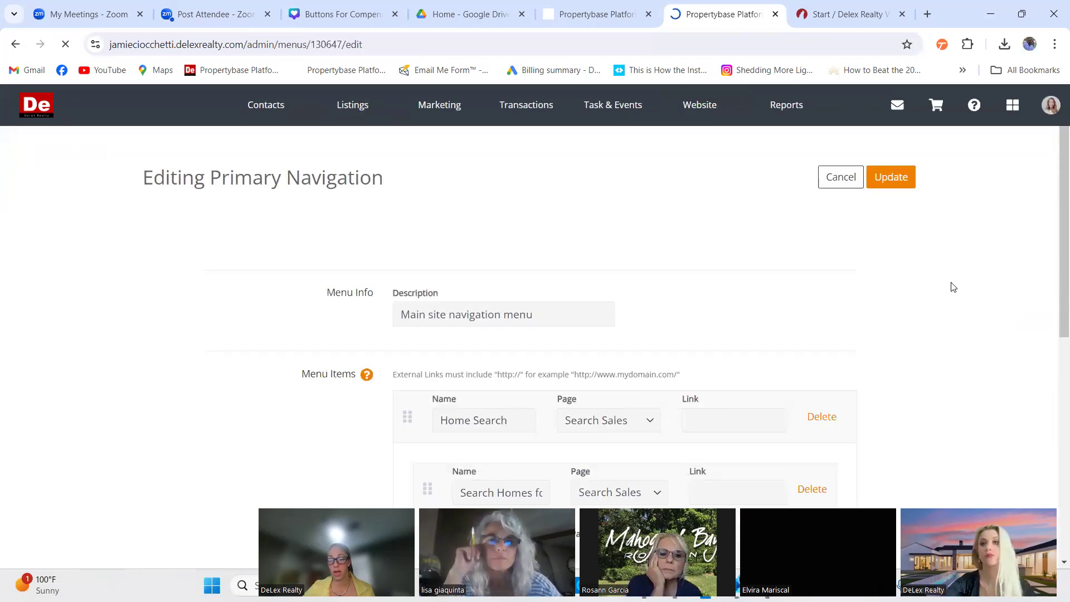
scroll(767, 396, "down", 10)
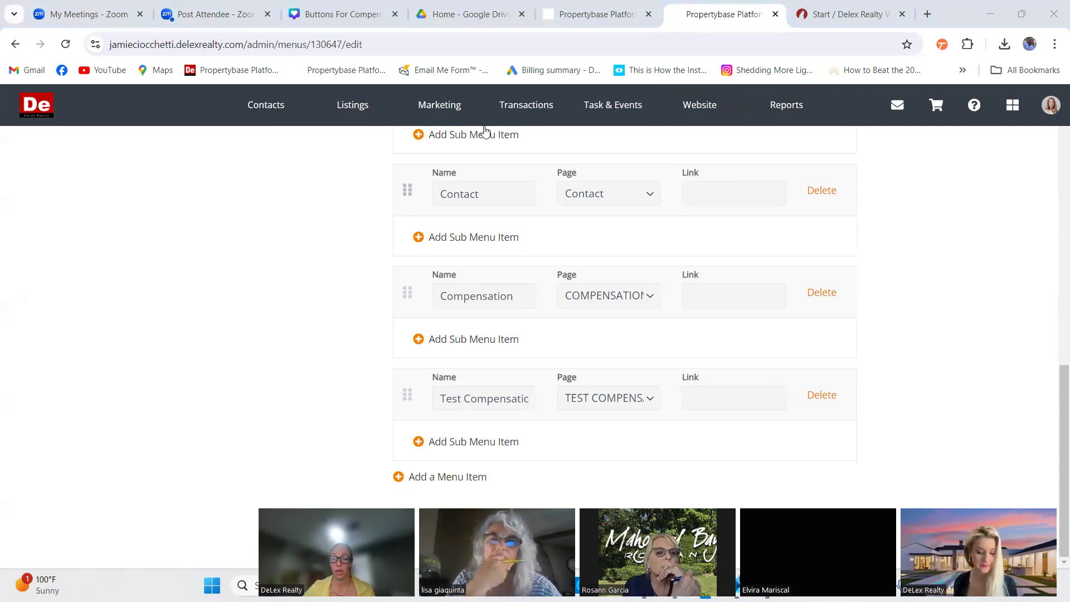
scroll(970, 261, "up", 5)
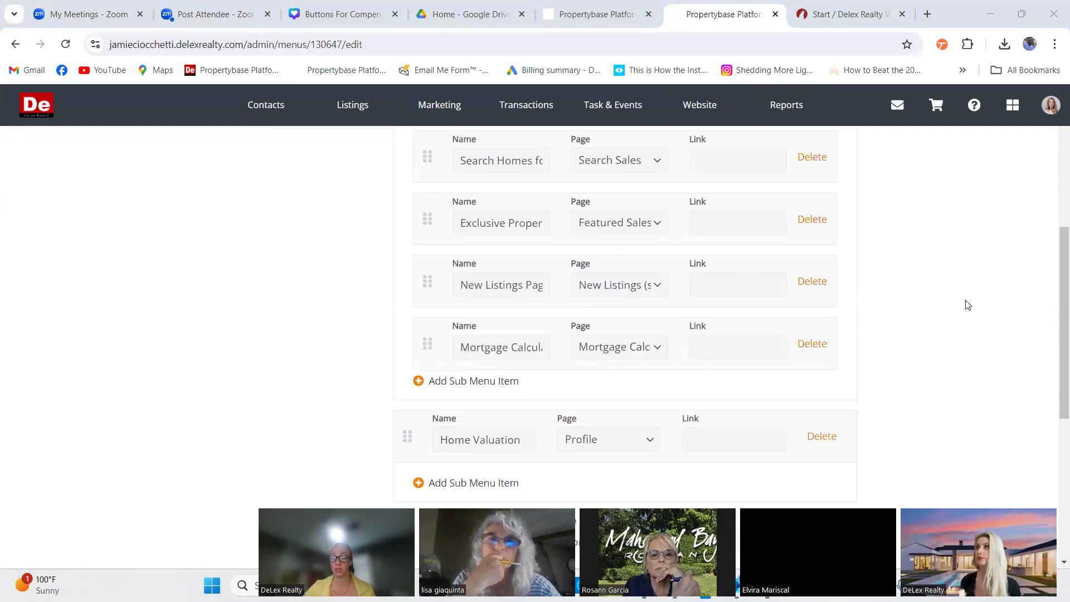
scroll(957, 302, "up", 5)
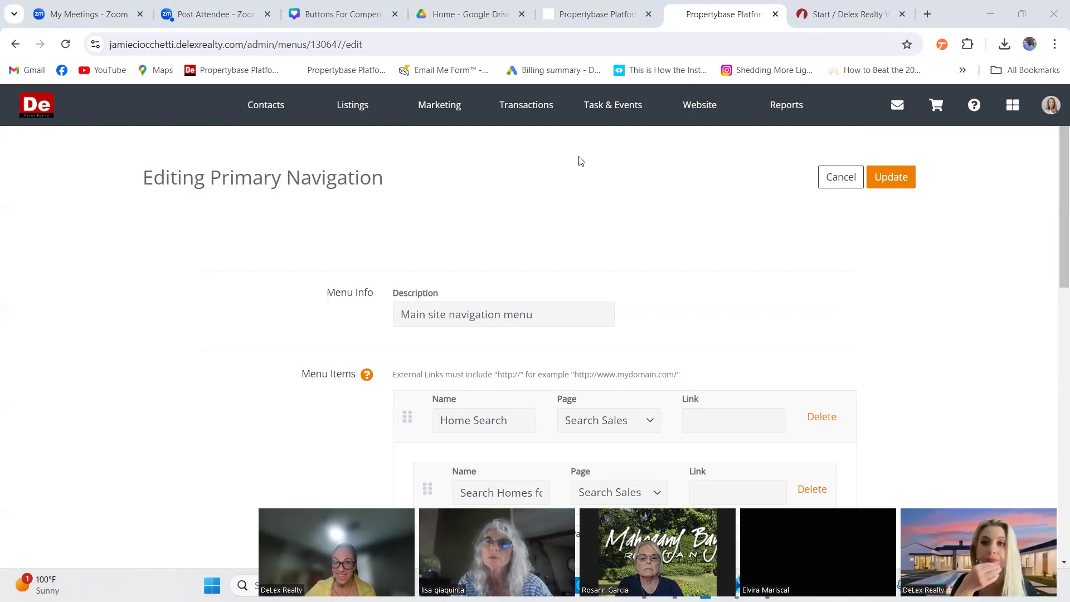
View the live website and open its existing Compensation page.
left_click(1051, 111)
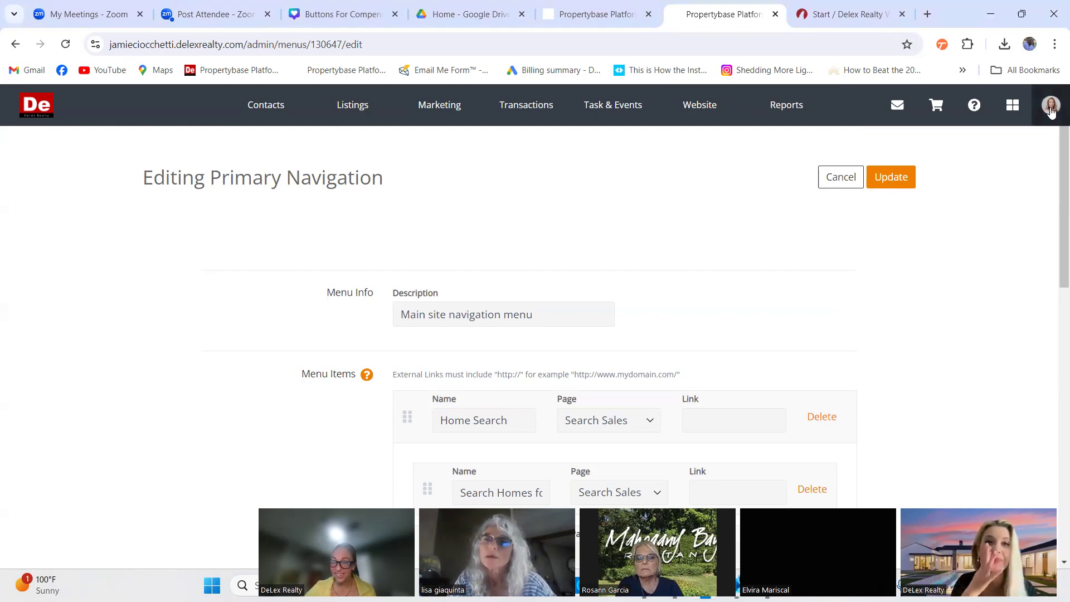
left_click(1051, 111)
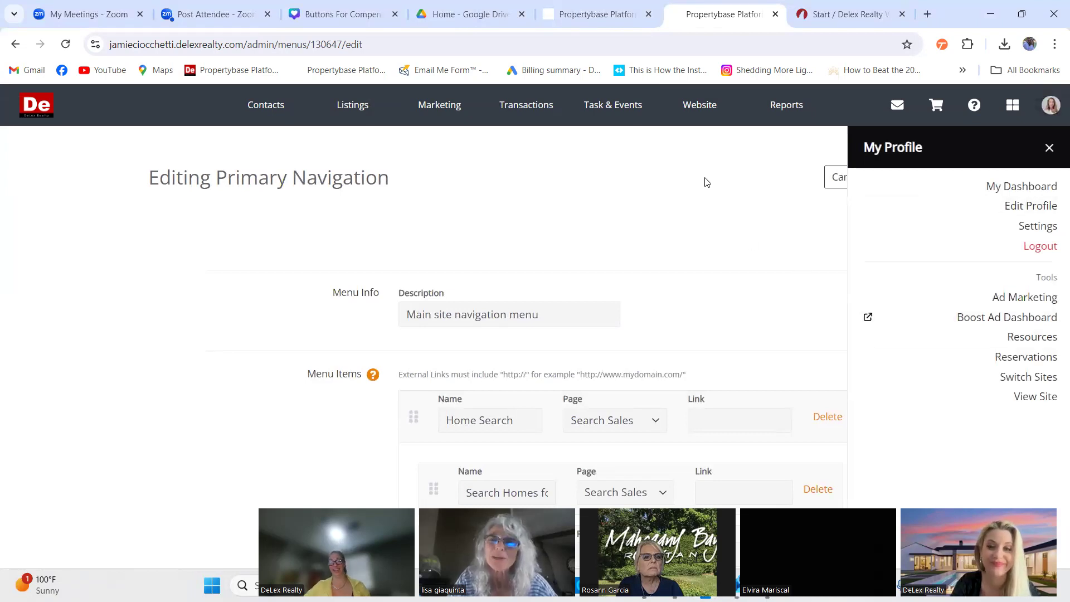
left_click(1035, 397)
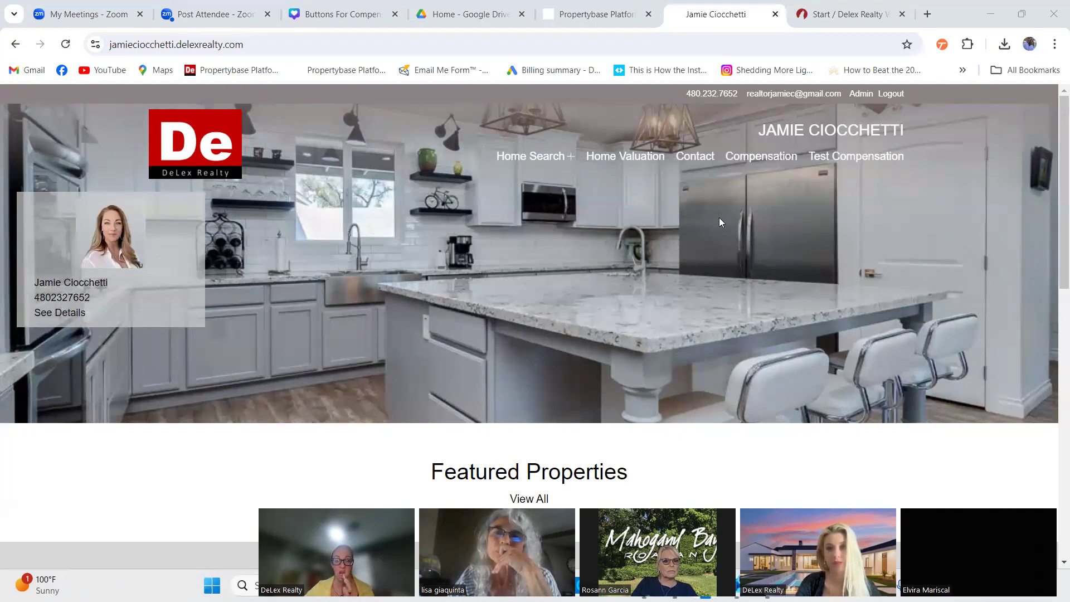
left_click(755, 162)
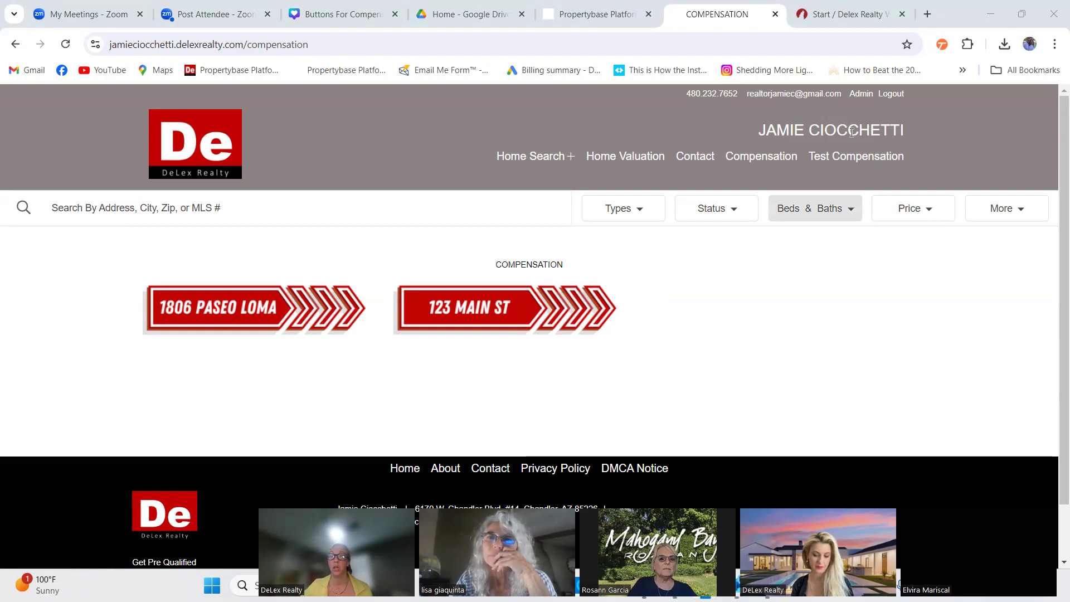
Open the Webinar Training page from the admin area's support resources and accept the site's cookies.
left_click(867, 96)
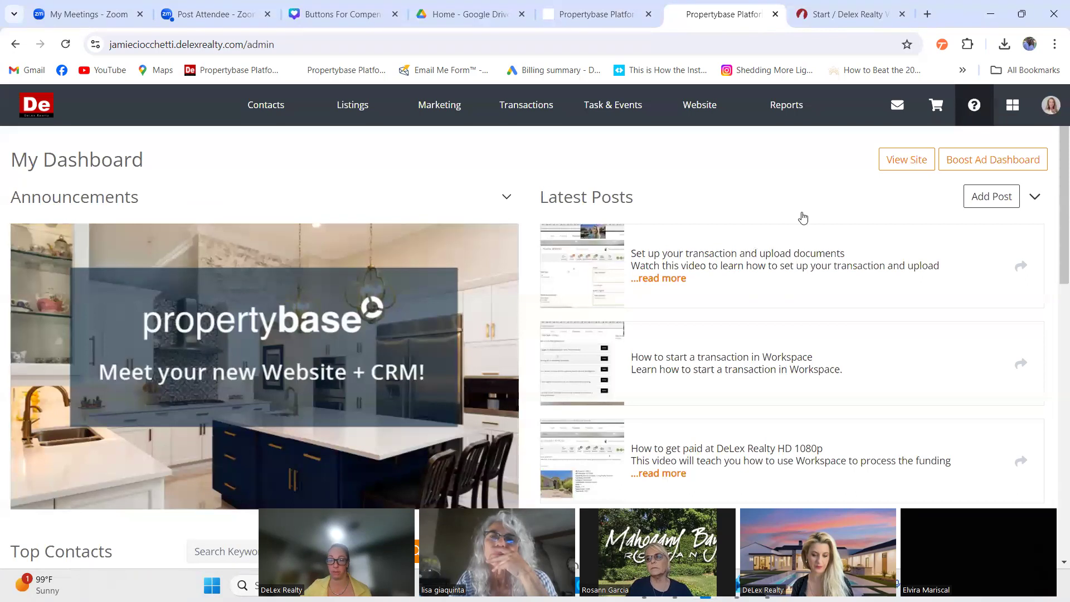
left_click(974, 105)
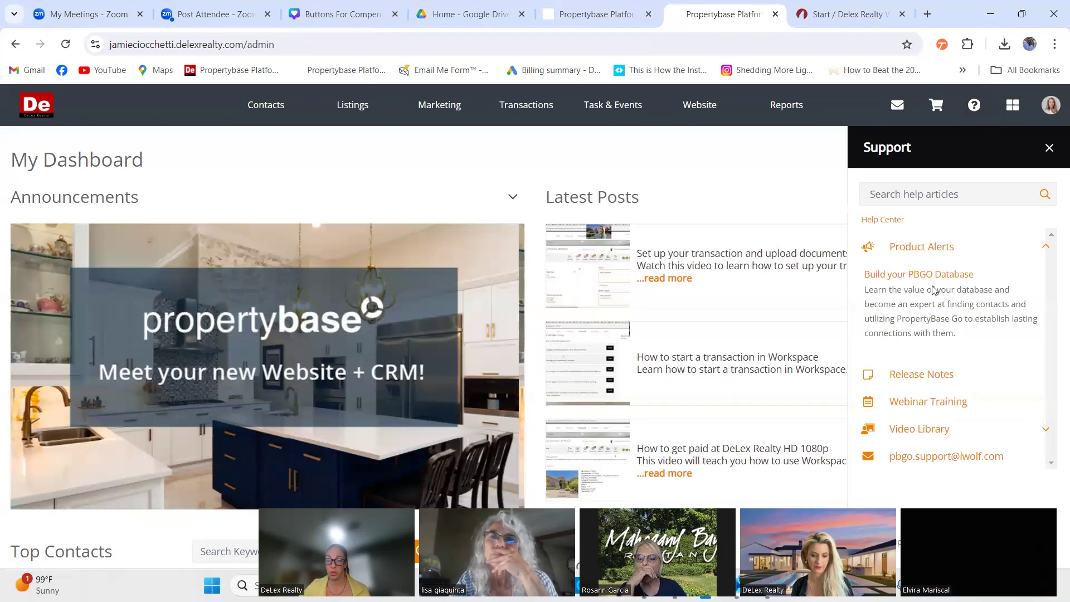
left_click(913, 410)
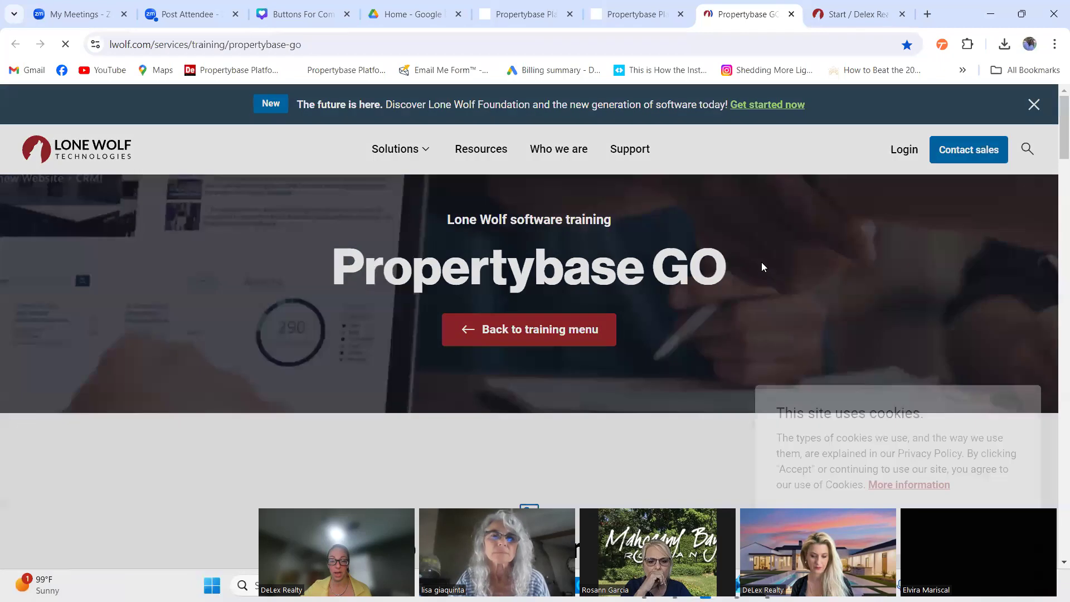
scroll(761, 267, "down", 8)
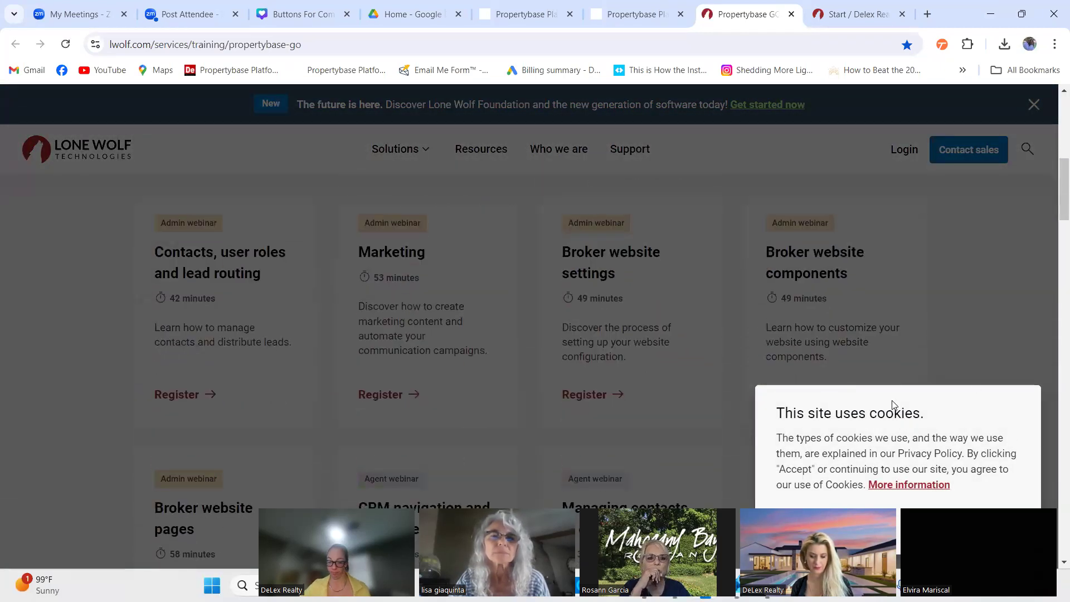
scroll(929, 404, "down", 2)
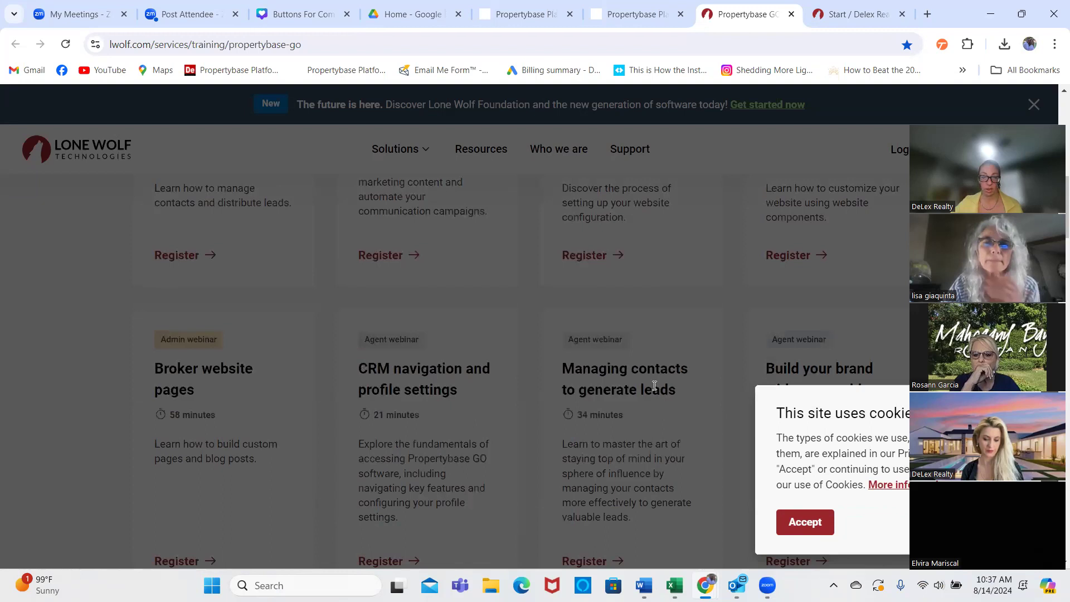
left_click(798, 520)
Examine the admin and agent webinars offered on the Propertybase GO training page.
scroll(655, 386, "down", 1)
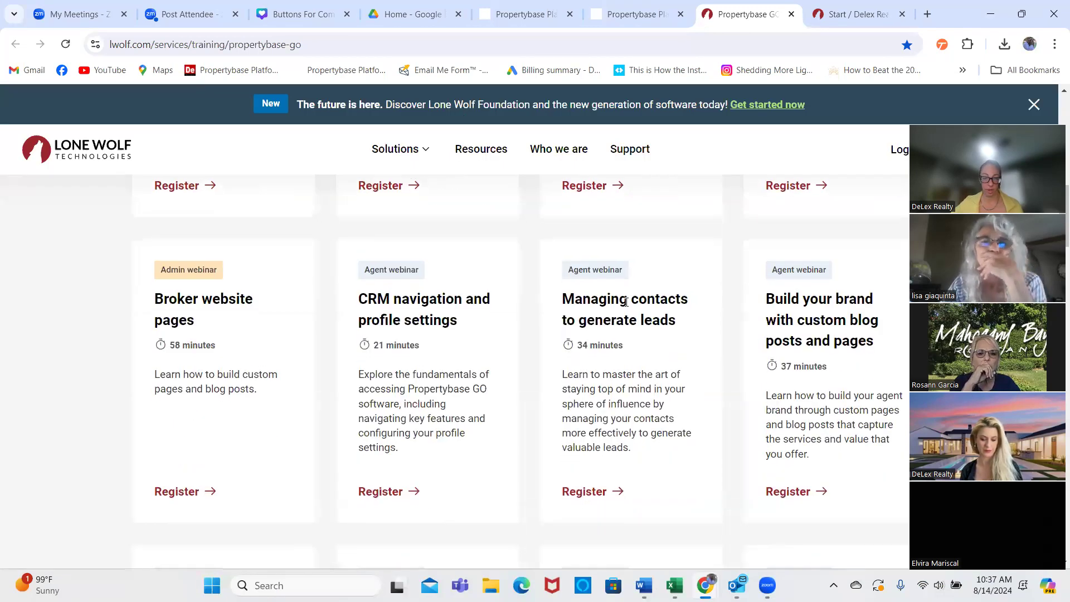
scroll(609, 298, "down", 1)
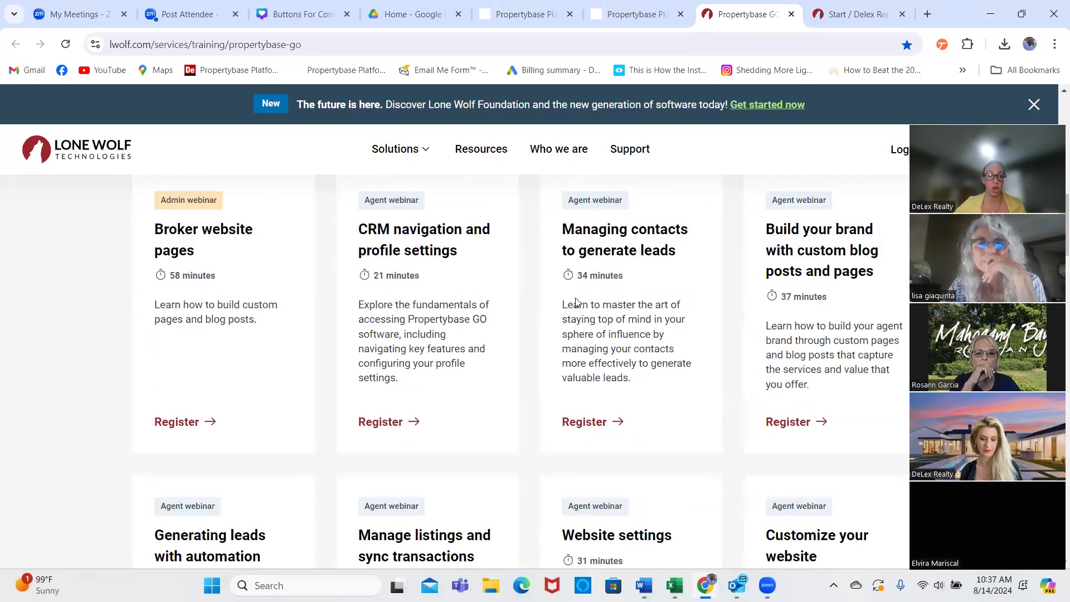
scroll(574, 304, "up", 2)
scroll(574, 304, "up", 2)
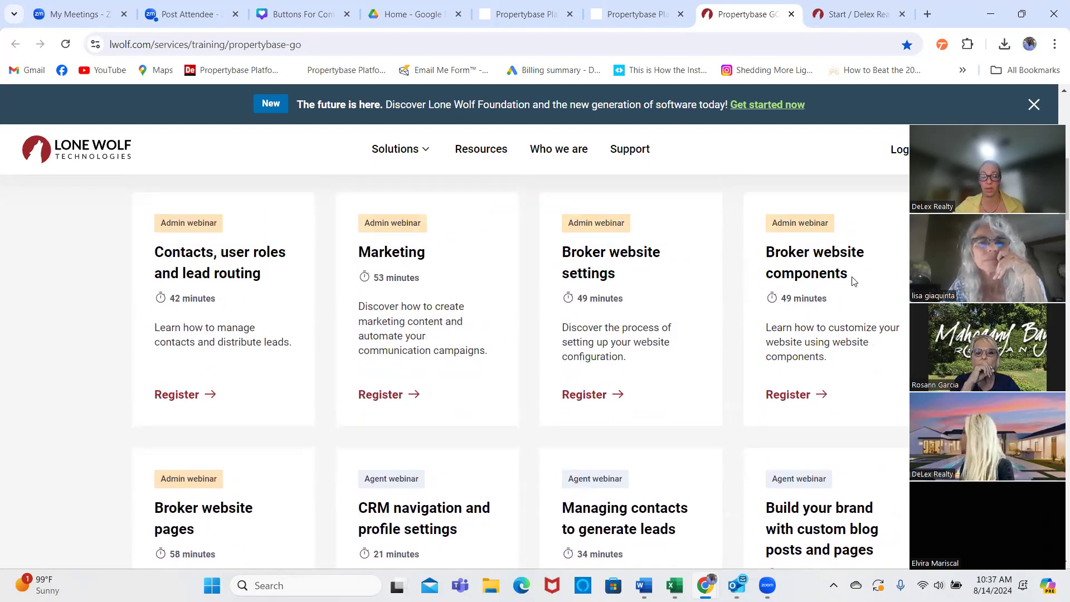
scroll(839, 382, "down", 2)
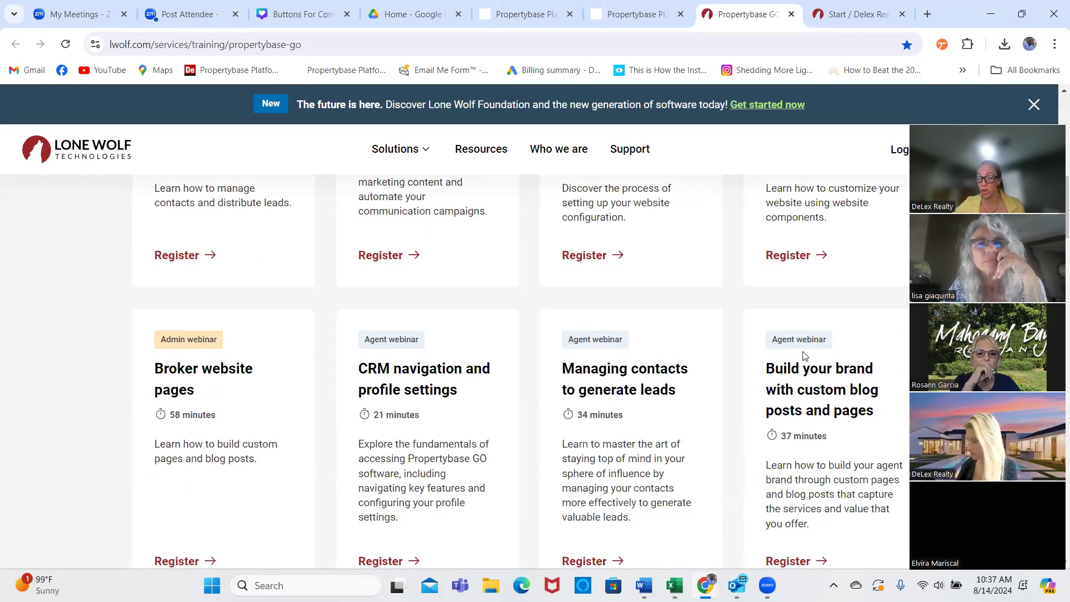
scroll(804, 355, "down", 5)
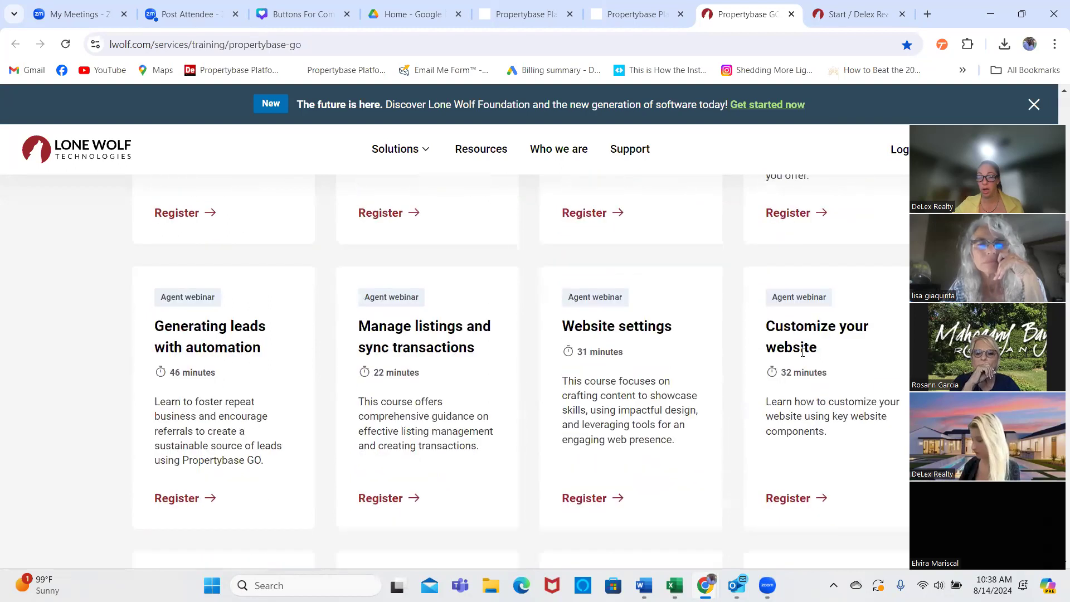
scroll(802, 351, "down", 2)
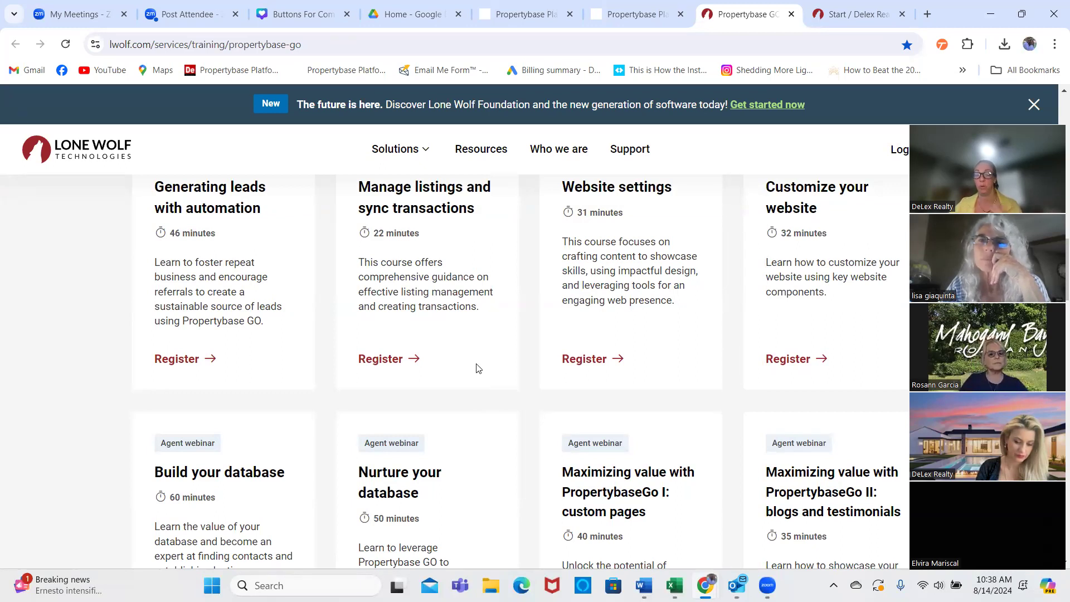
scroll(568, 332, "up", 4)
scroll(568, 332, "down", 11)
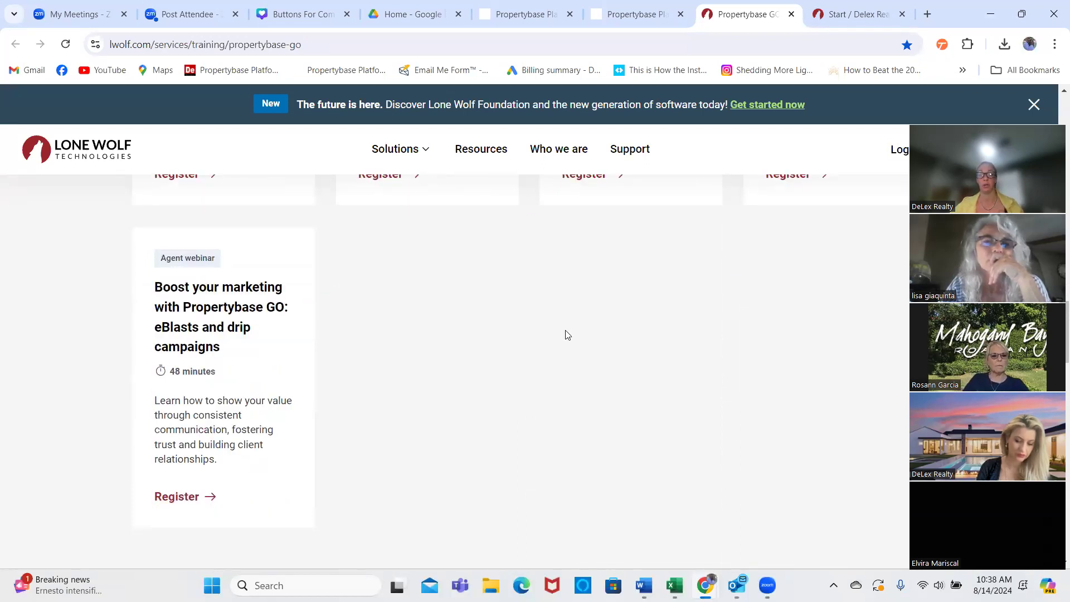
scroll(568, 335, "up", 15)
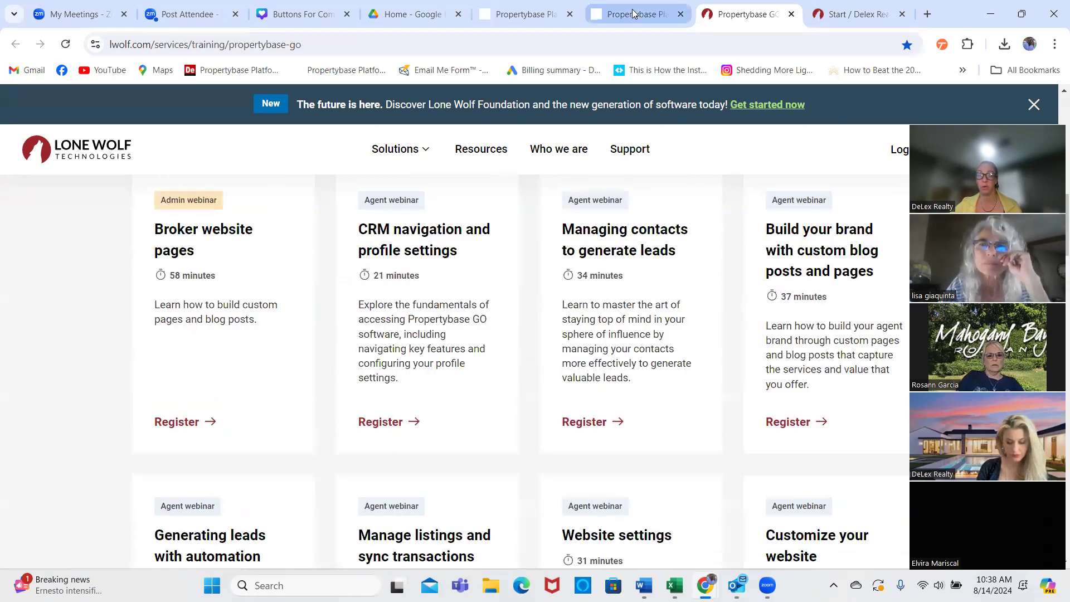
Return to the Propertybase admin dashboard, try to open the website's Blogs section, and dismiss the notice.
left_click(594, 17)
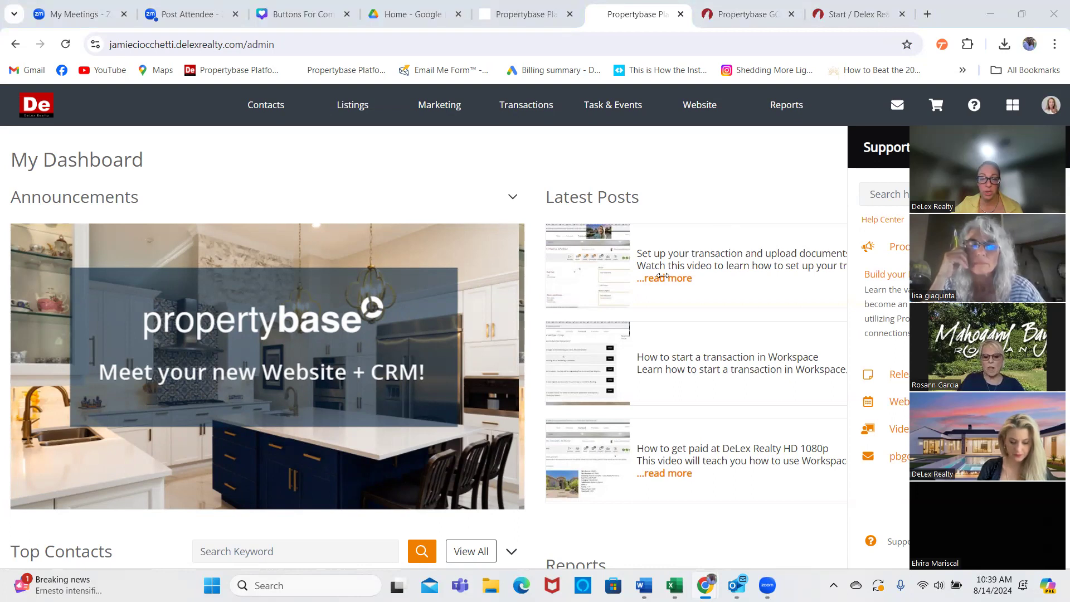
left_click(725, 181)
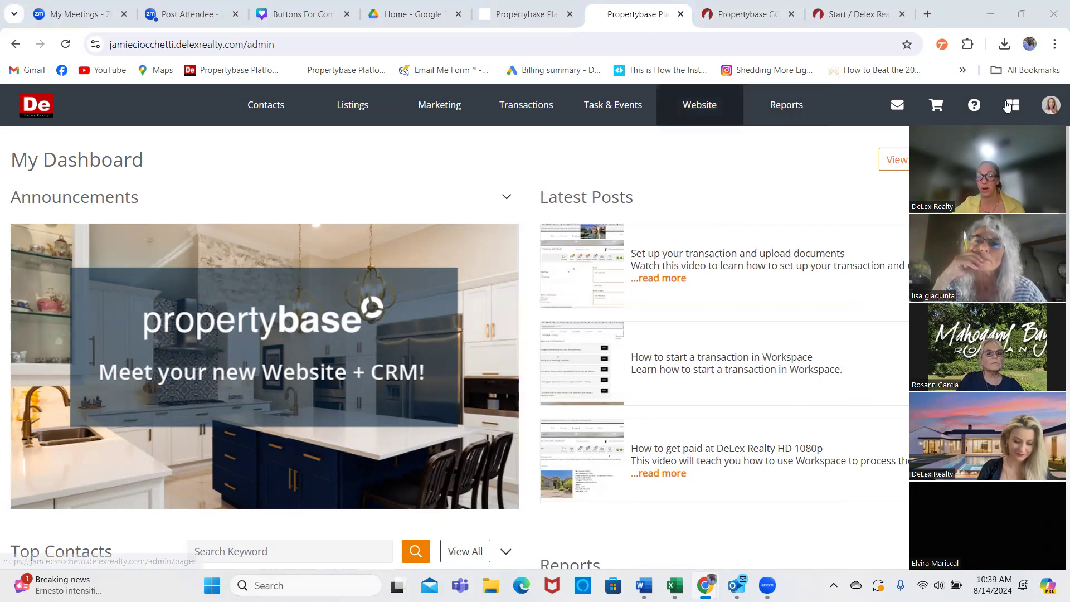
left_click(1052, 106)
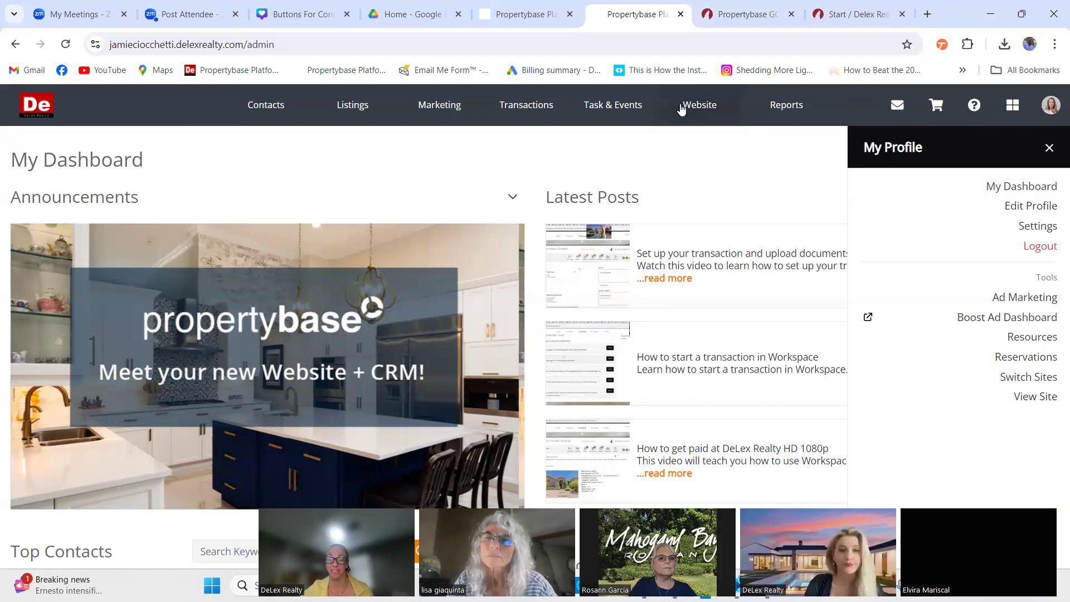
left_click(697, 105)
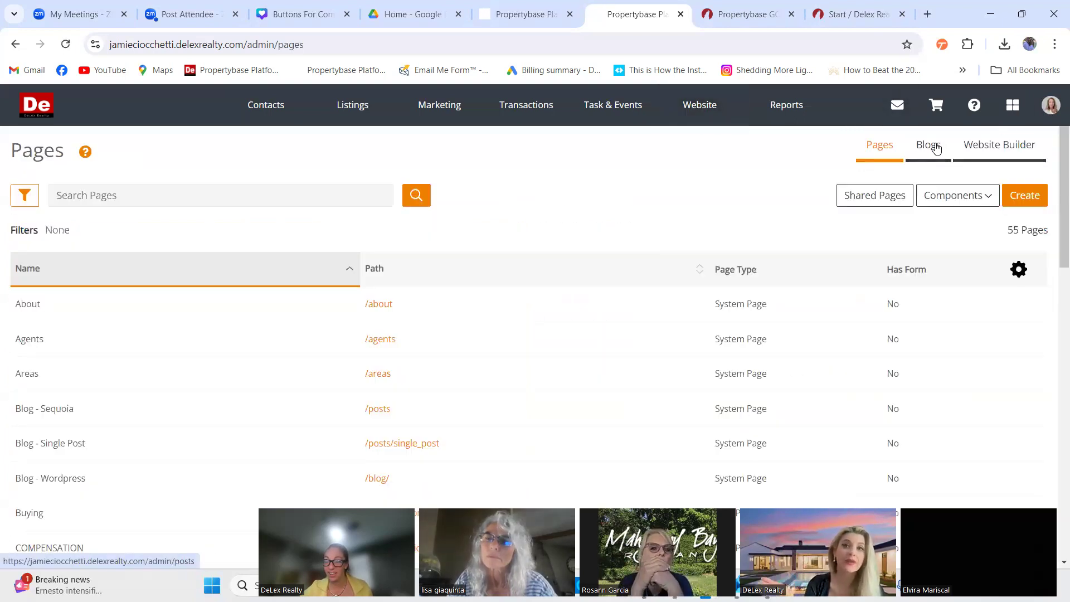
left_click(929, 149)
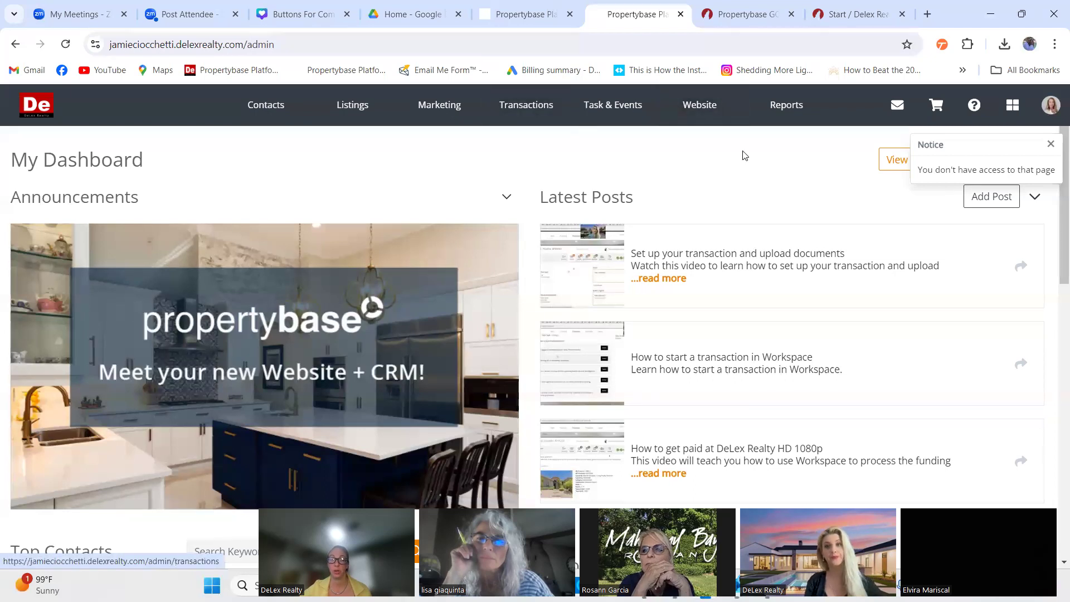
left_click(1052, 145)
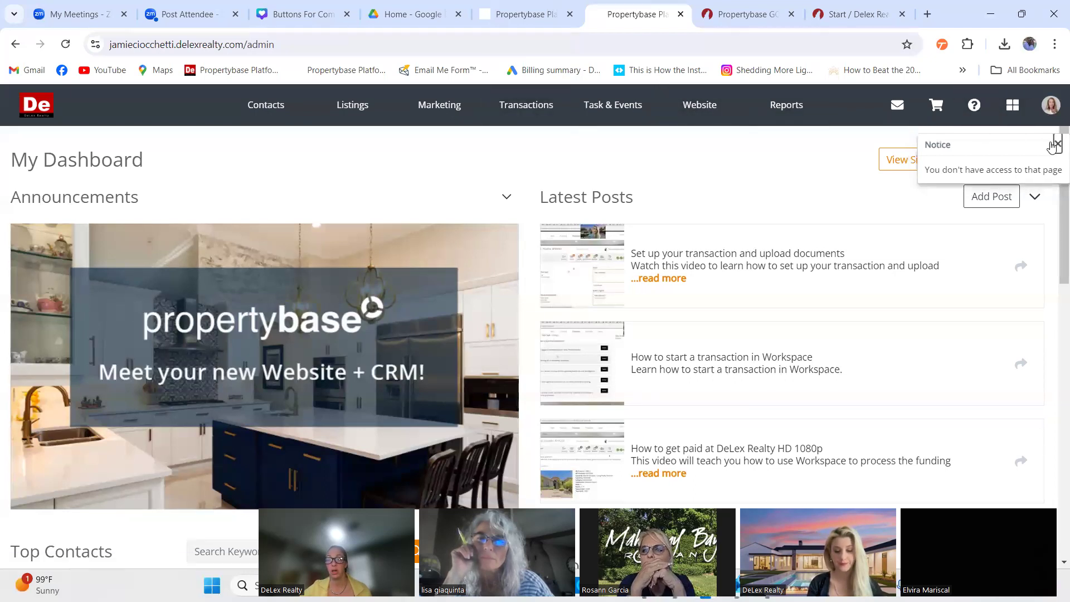
View the page types available for creating a new website page, and close the choice without creating one.
left_click(696, 111)
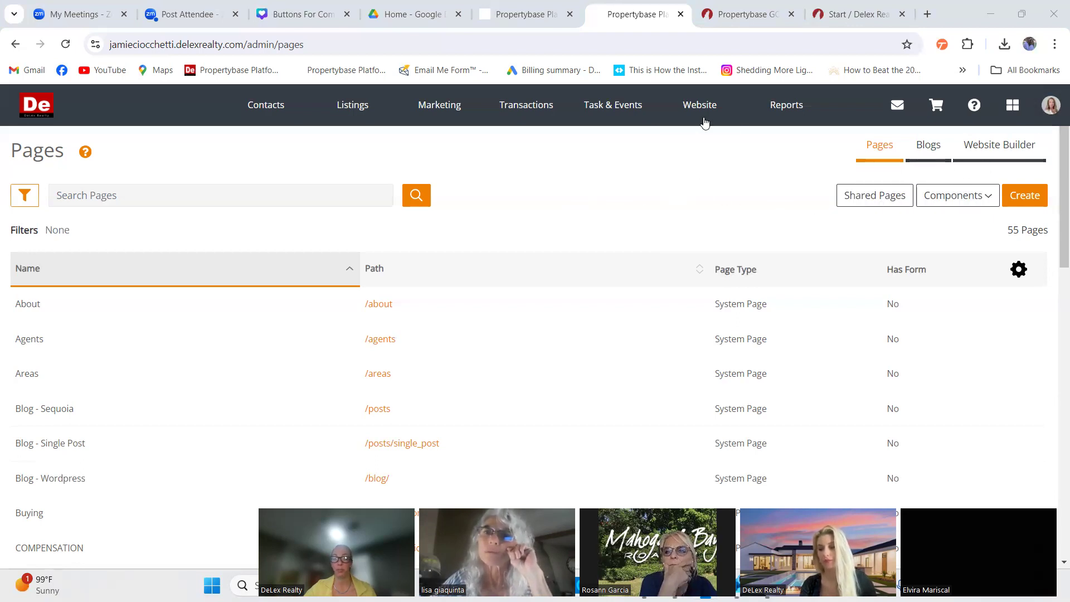
left_click(1018, 196)
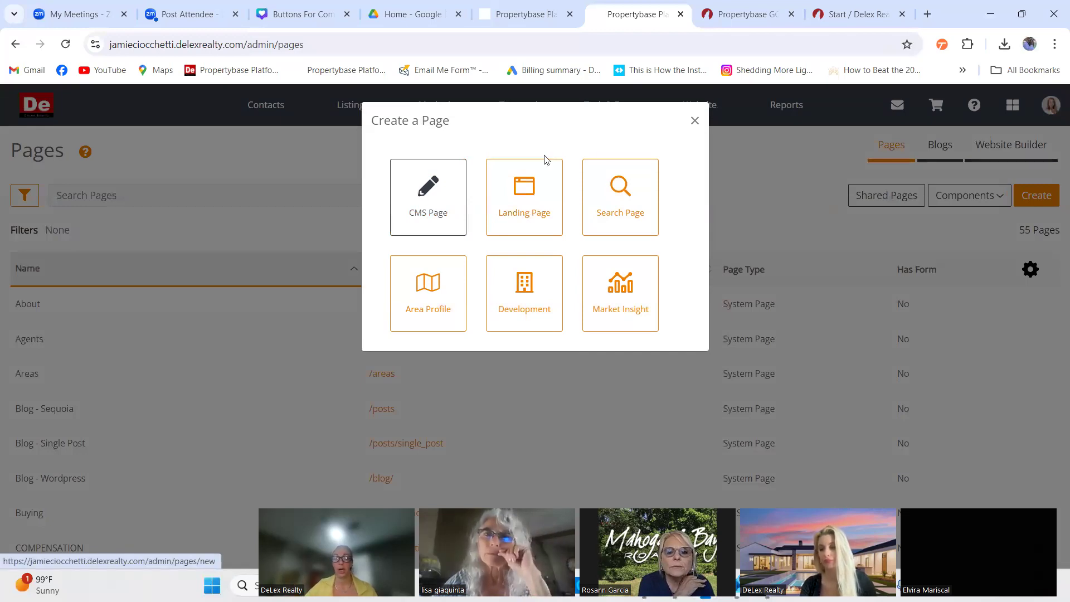
left_click(752, 159)
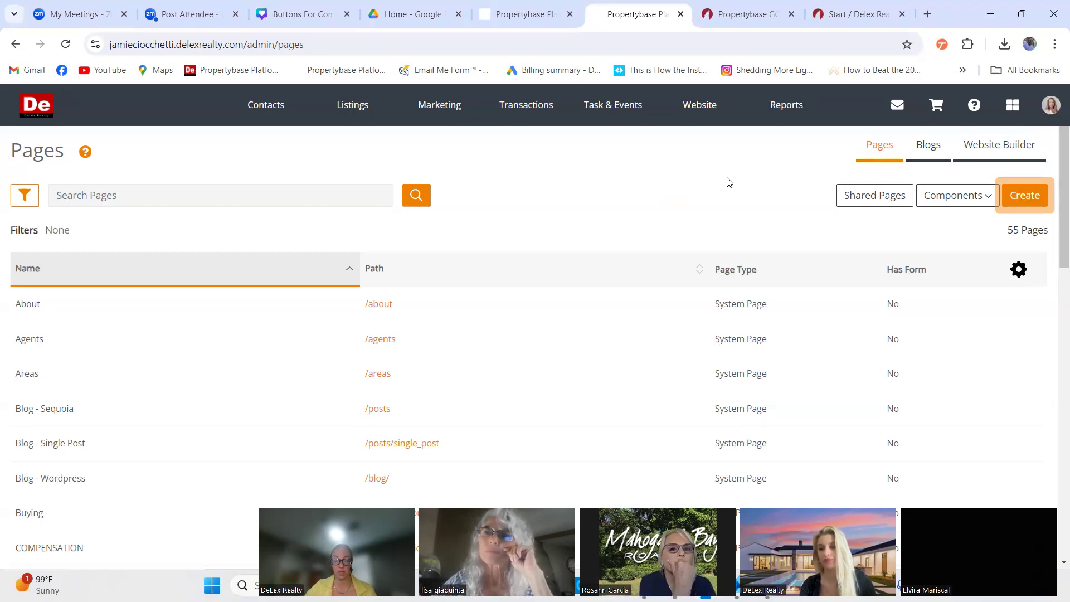
Create a new blank eBlast named Monthly Newsletter from the marketing campaigns, using the Email Designer.
left_click(428, 107)
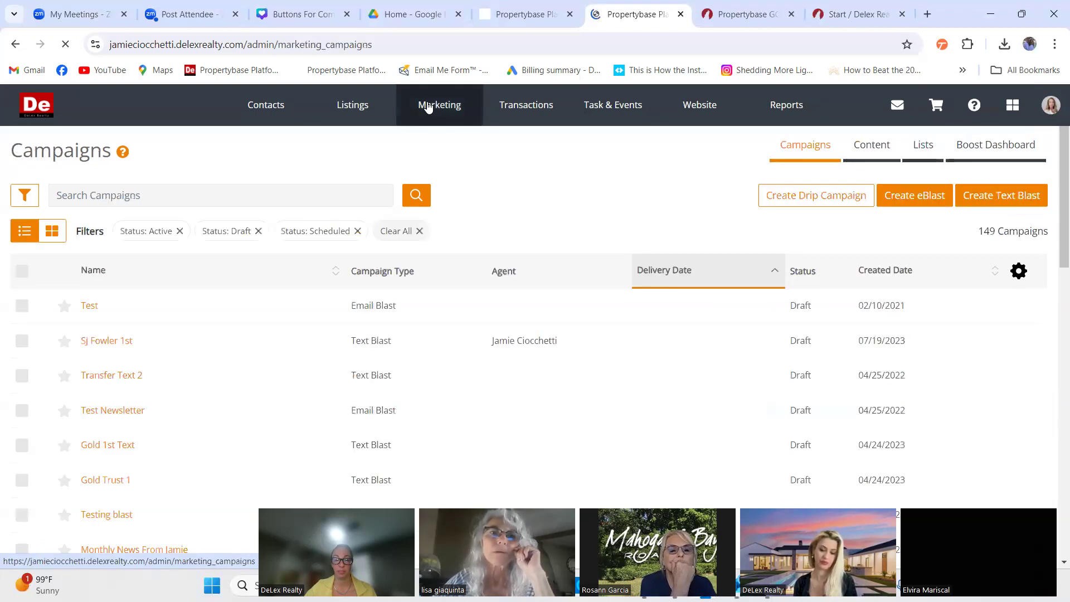
left_click(928, 199)
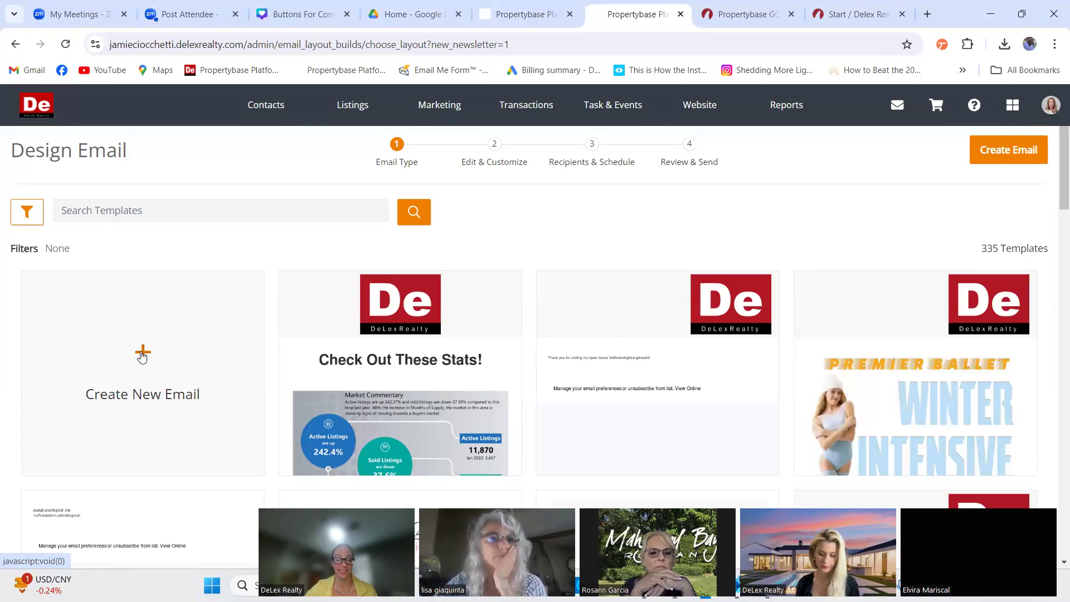
left_click(143, 353)
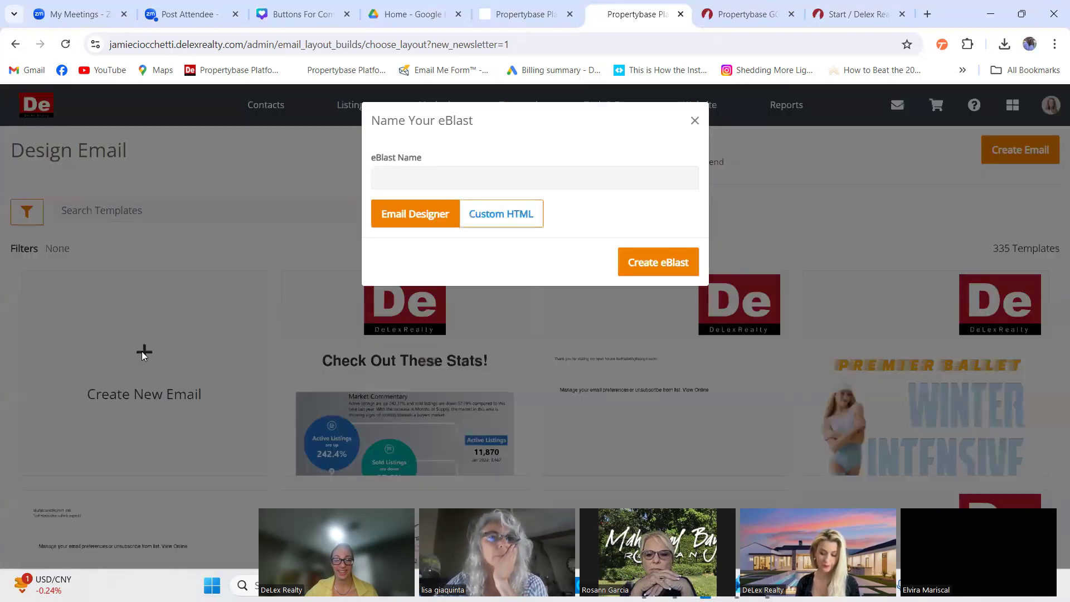
left_click(437, 184)
type("Monthly Newsletter")
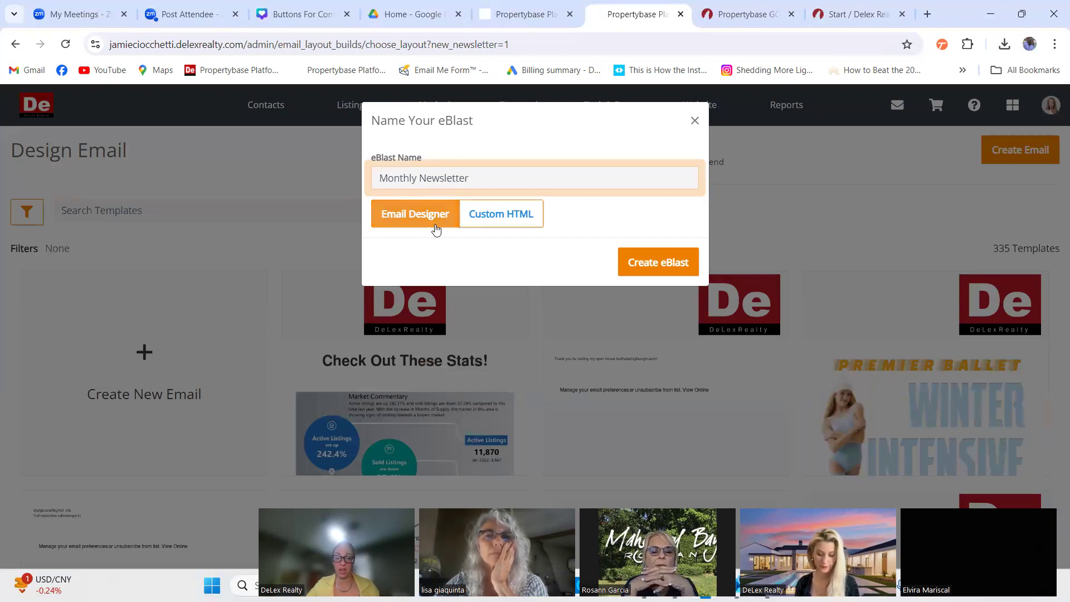
left_click(654, 268)
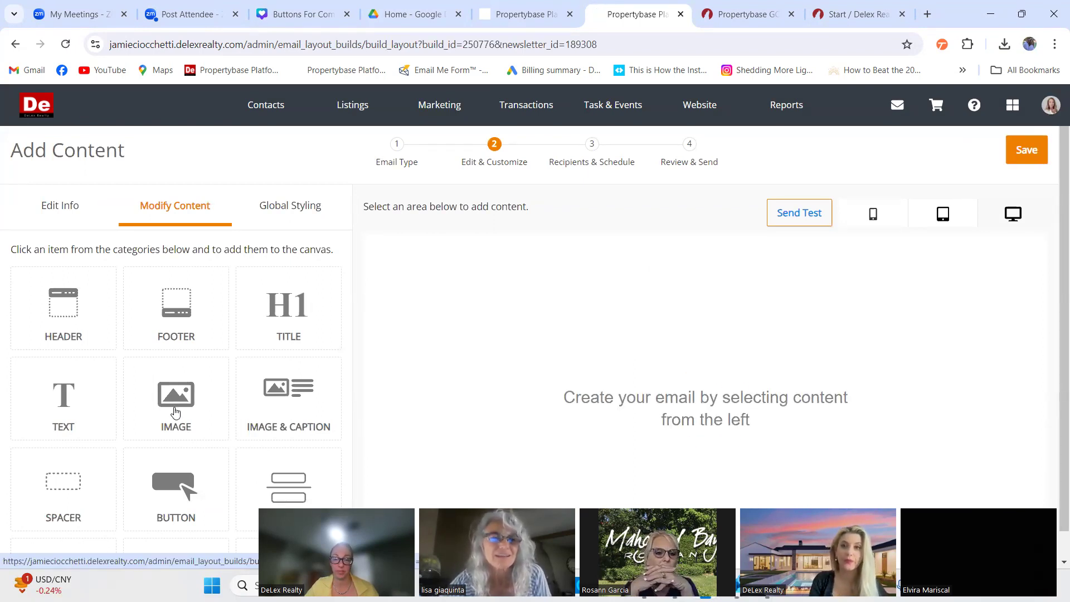
Add an image block to the email and upload the PM Power Hour picture from Downloads into it.
scroll(375, 406, "down", 1)
left_click_drag(187, 380, 595, 384)
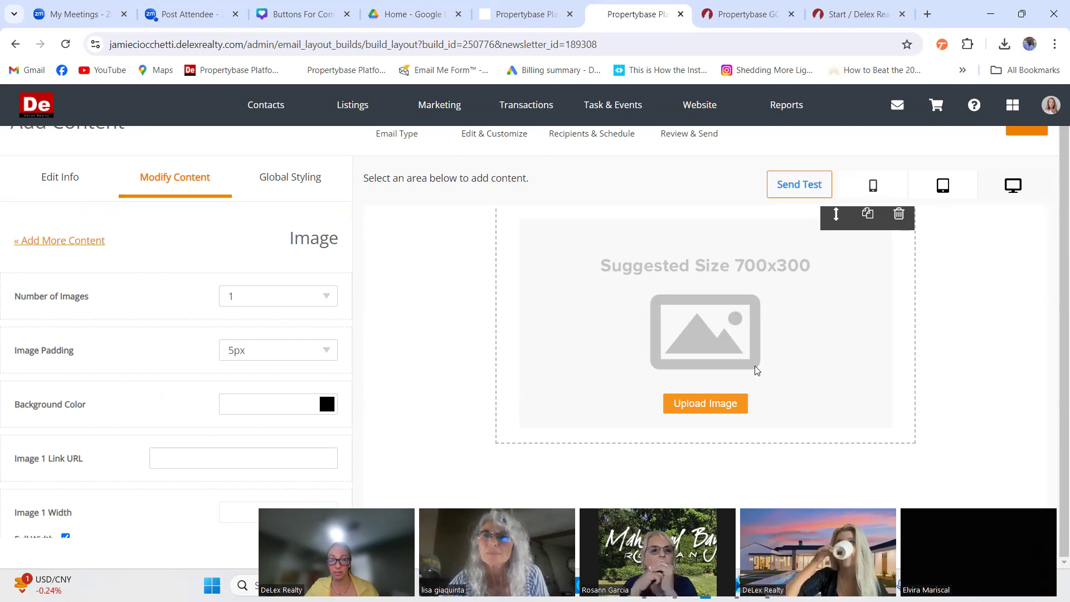
left_click(709, 402)
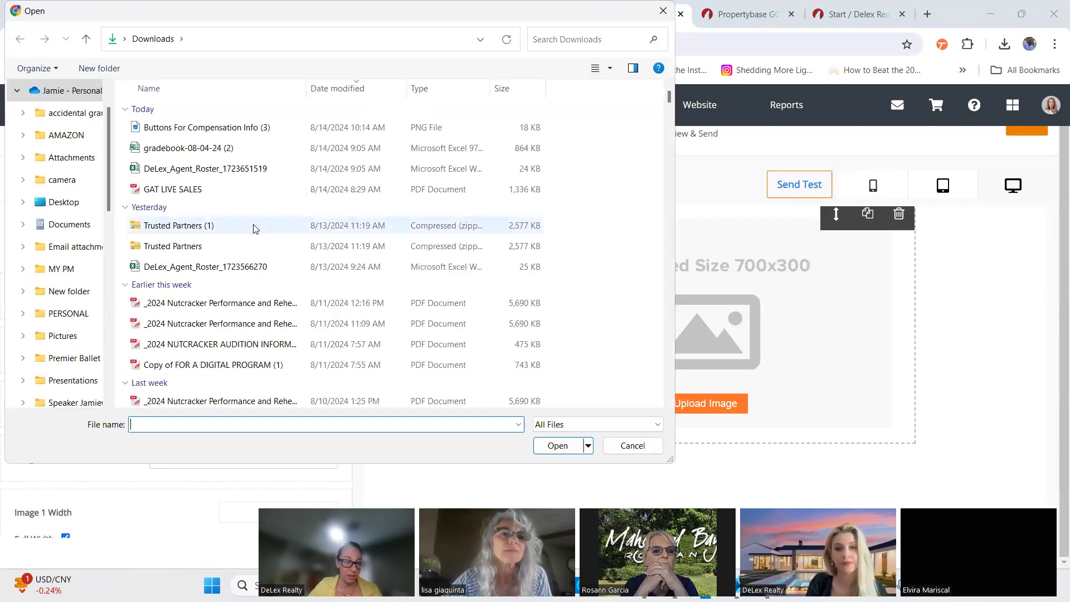
scroll(248, 244, "down", 2)
scroll(248, 244, "down", 3)
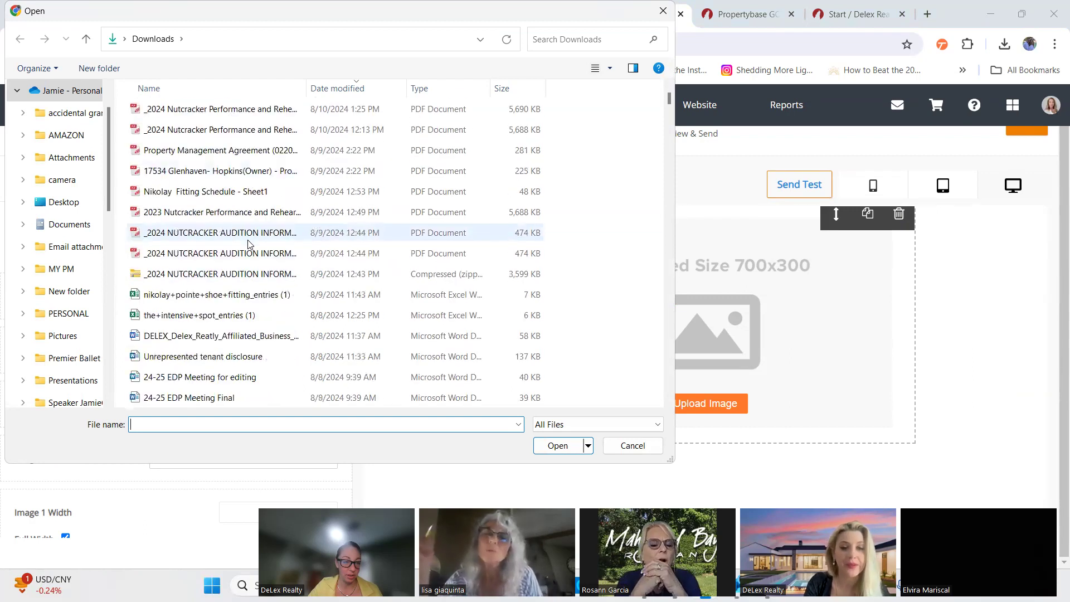
scroll(248, 243, "down", 2)
scroll(248, 243, "down", 2)
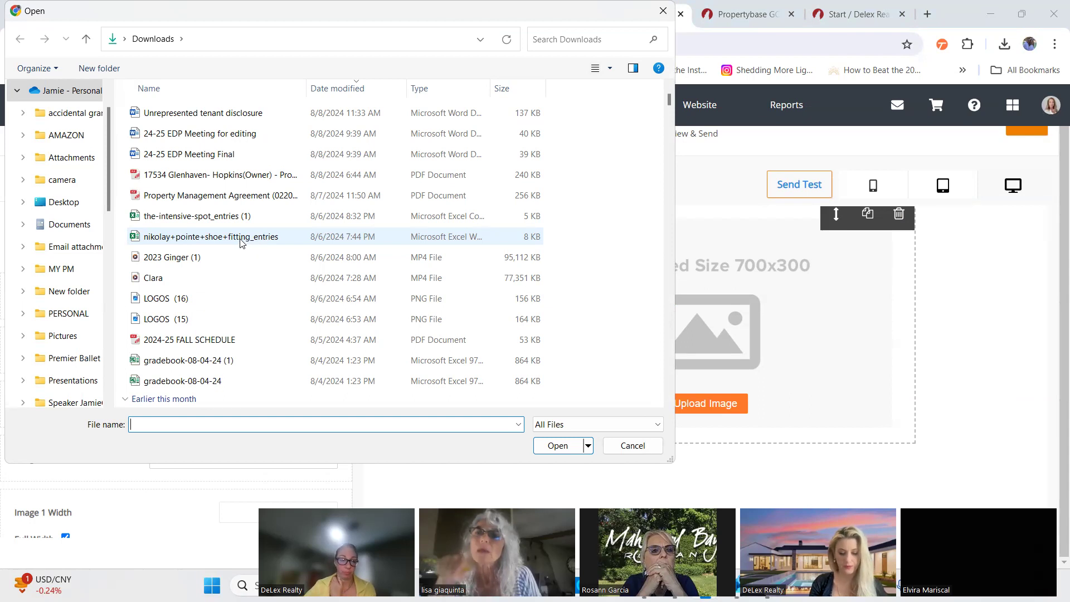
scroll(240, 243, "down", 2)
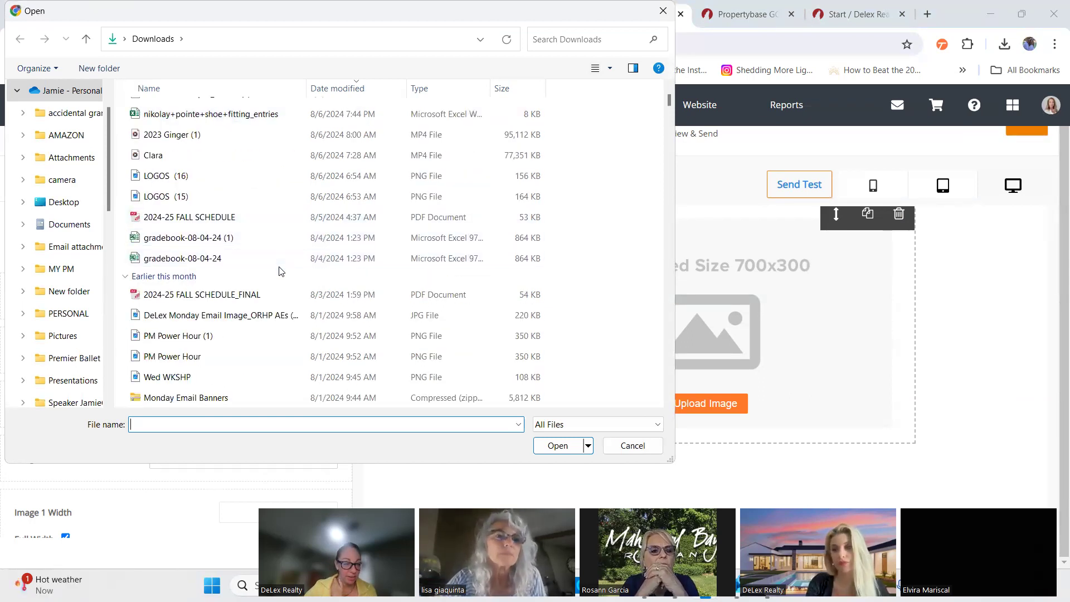
left_click(205, 357)
left_click(563, 445)
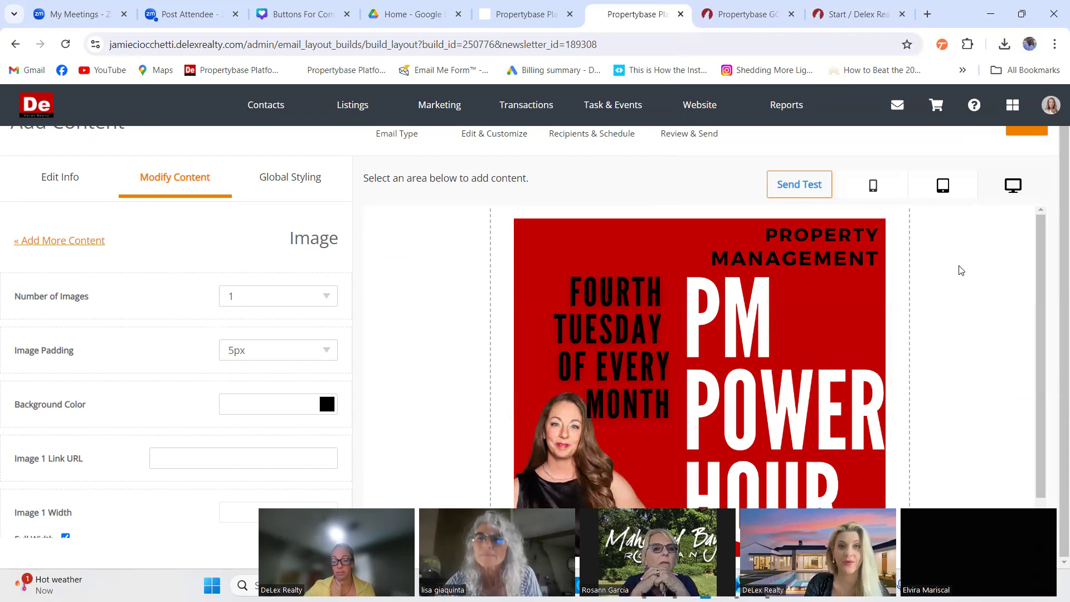
Check the inserted image, return to the content blocks, and save the email to continue to Recipients & Schedule.
scroll(961, 270, "down", 1)
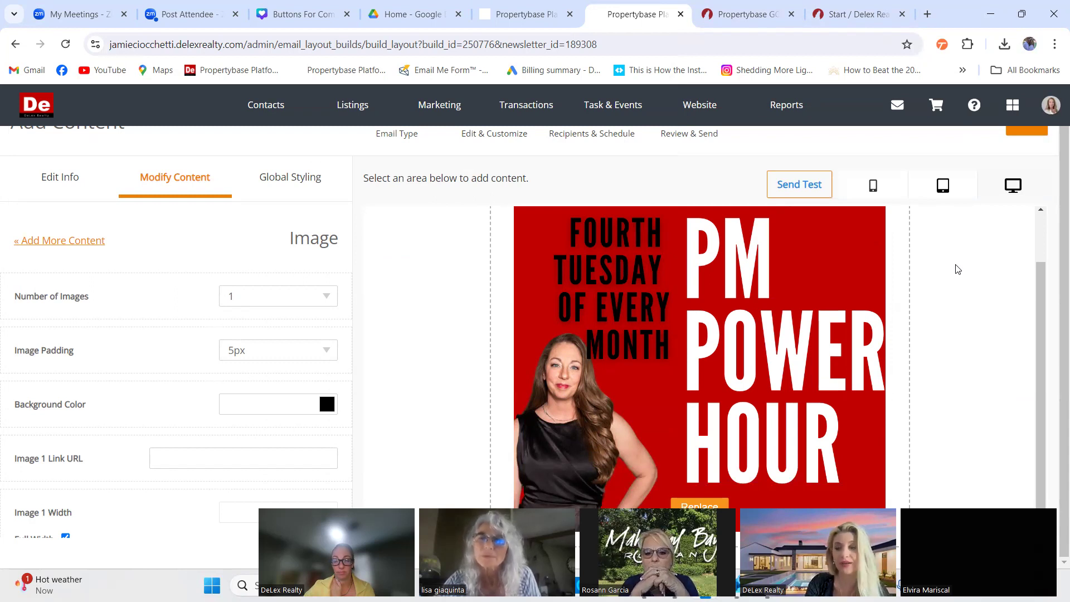
scroll(958, 270, "up", 1)
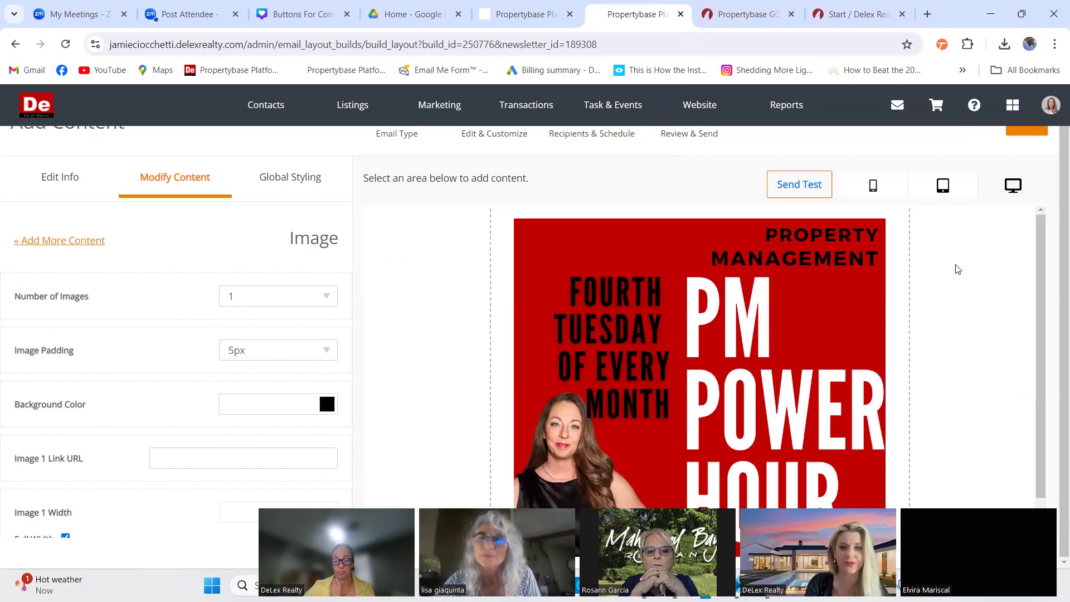
scroll(957, 269, "down", 1)
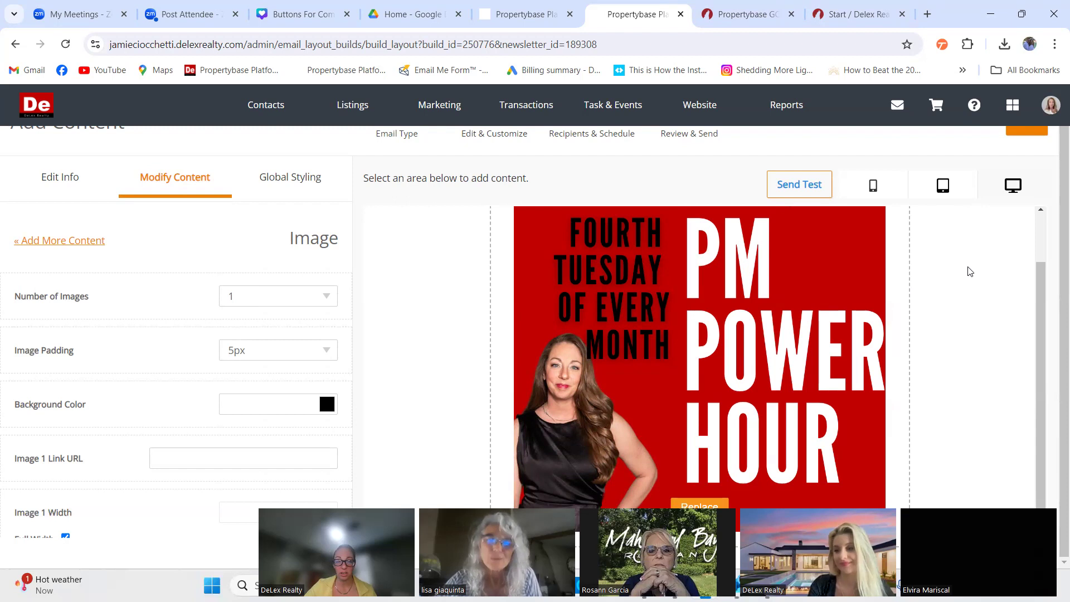
scroll(198, 376, "down", 1)
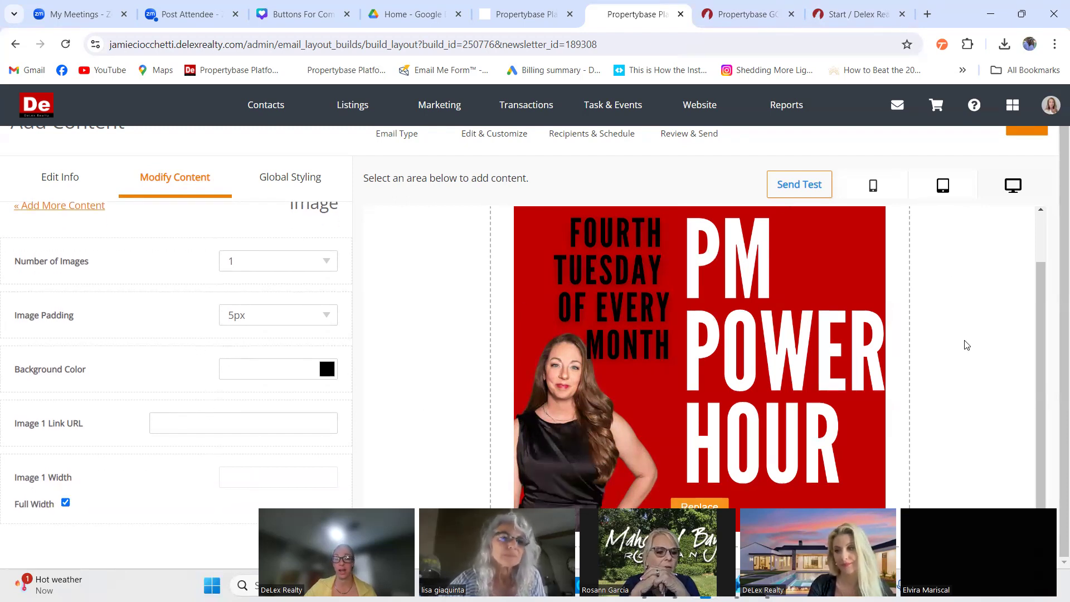
left_click(73, 207)
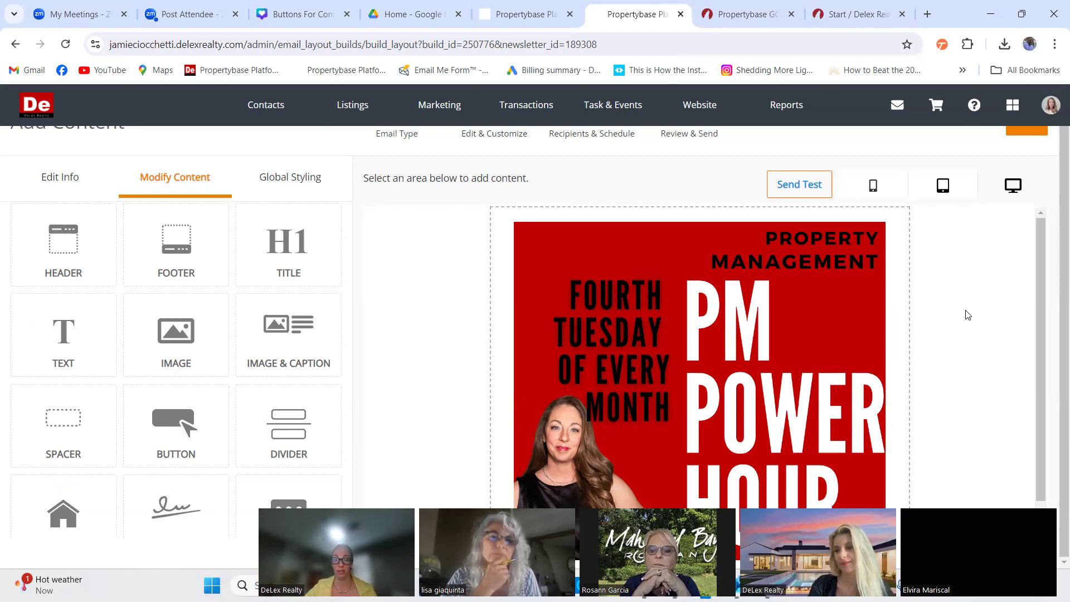
scroll(1031, 290, "up", 1)
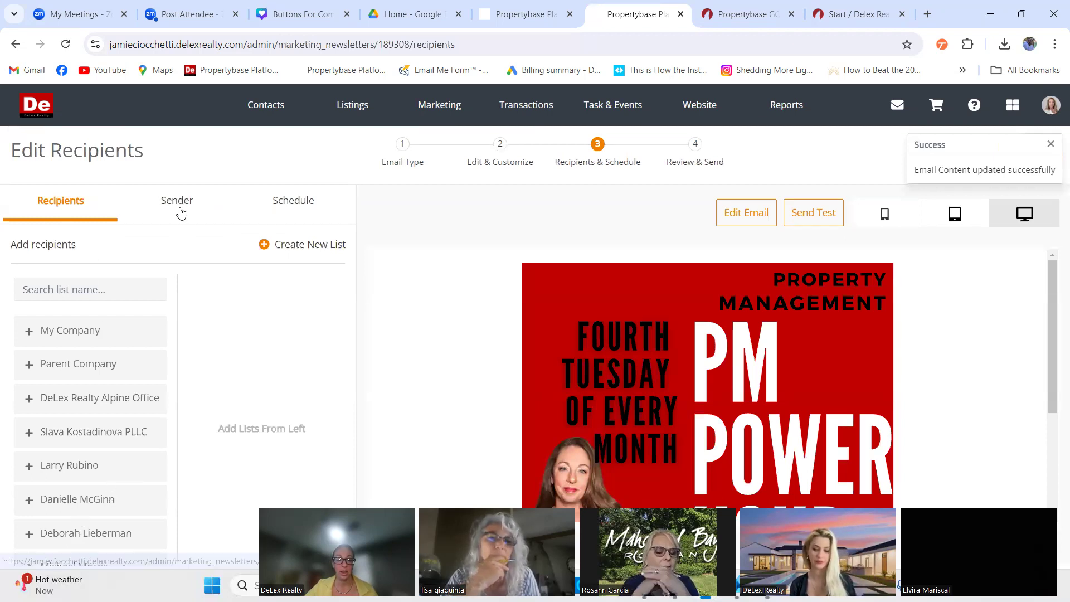
Schedule the eBlast to send at a specific date and time, choosing September 1, 2024.
left_click(299, 203)
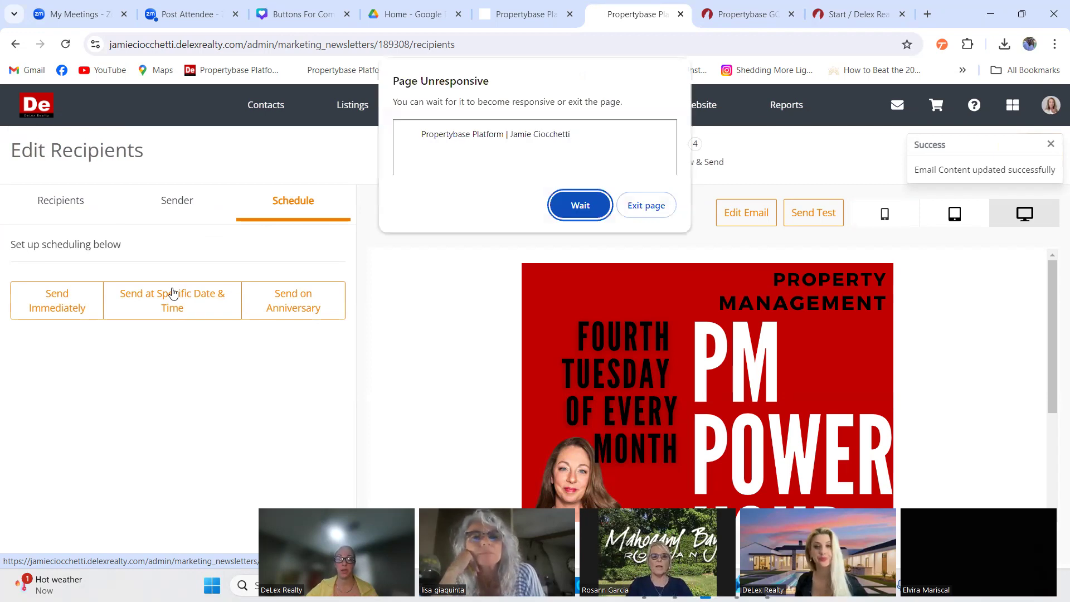
left_click(567, 215)
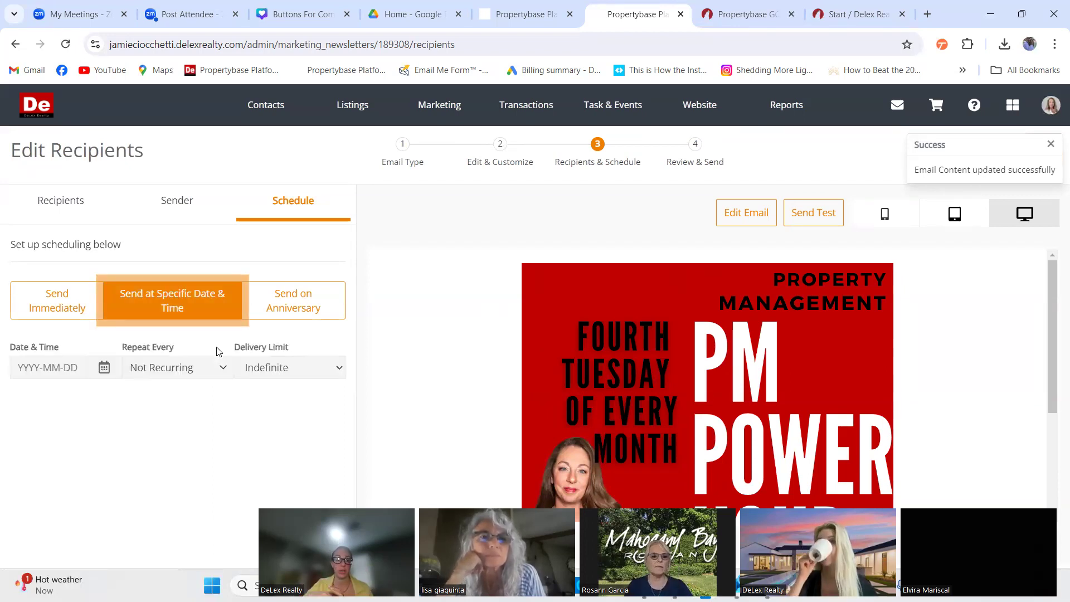
left_click(104, 369)
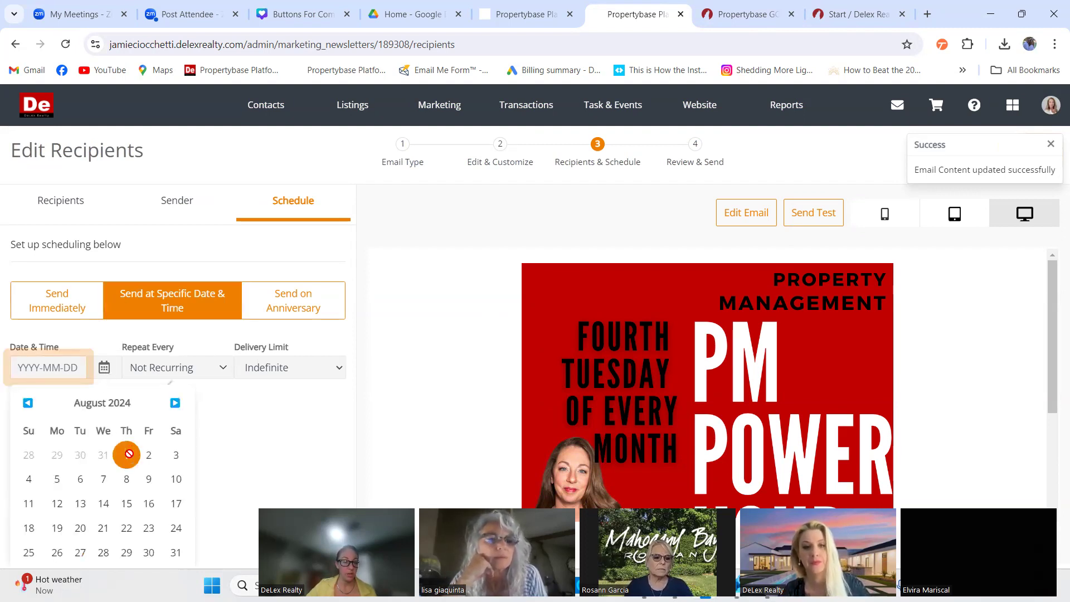
left_click(175, 404)
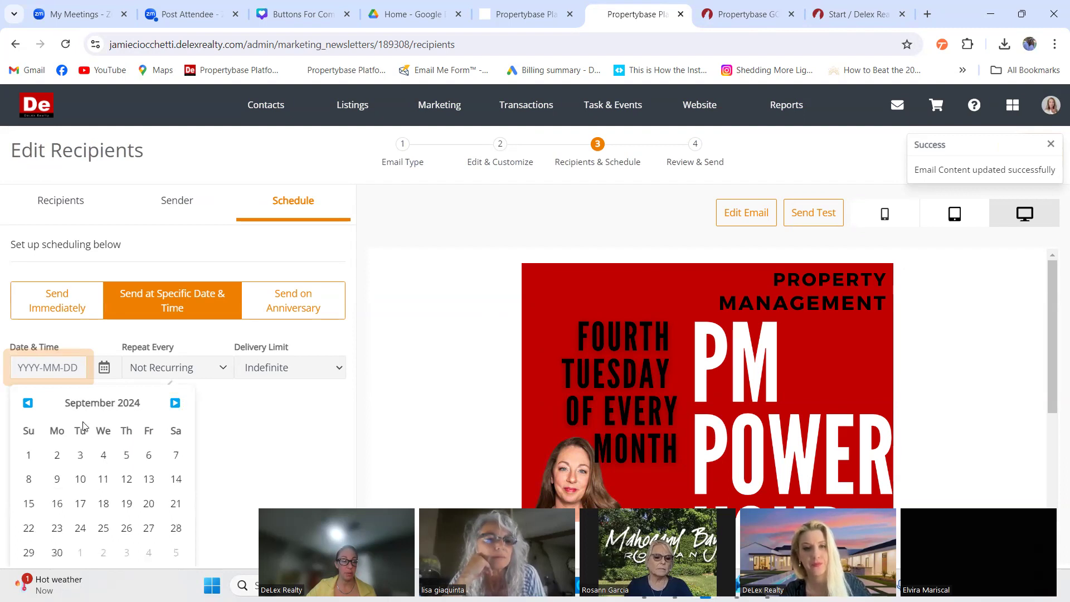
left_click(29, 455)
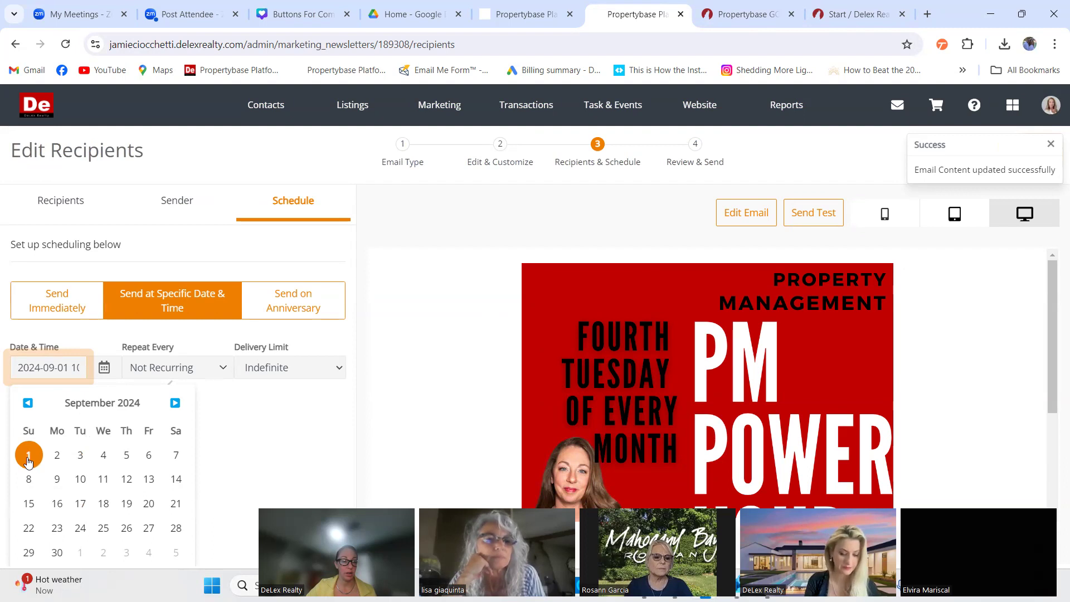
View the eBlast's repeat interval and delivery limit options without changing them, and dismiss the success notice.
left_click(226, 366)
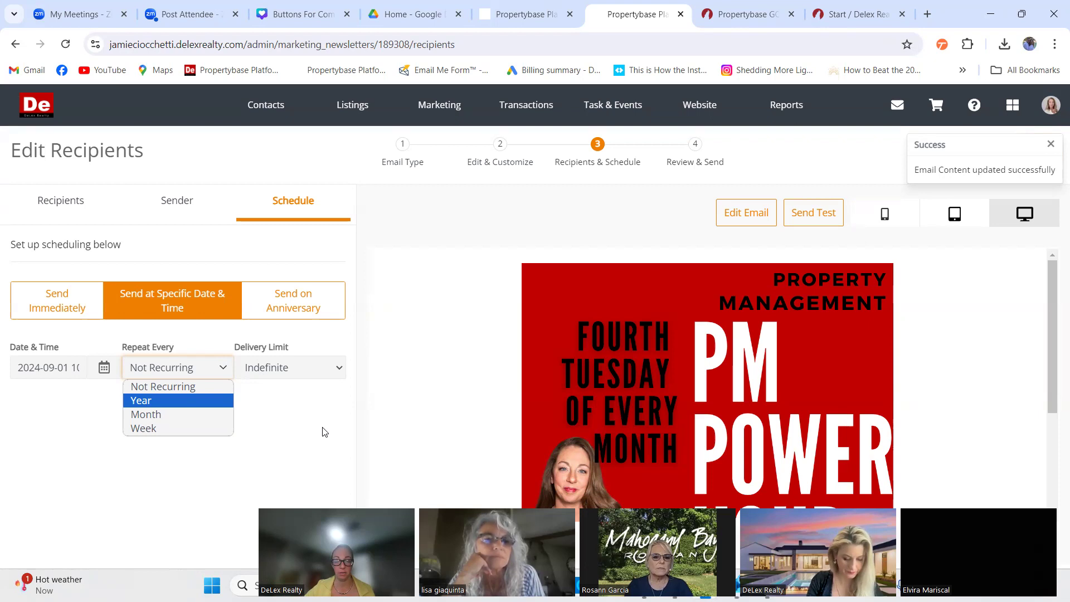
left_click(343, 374)
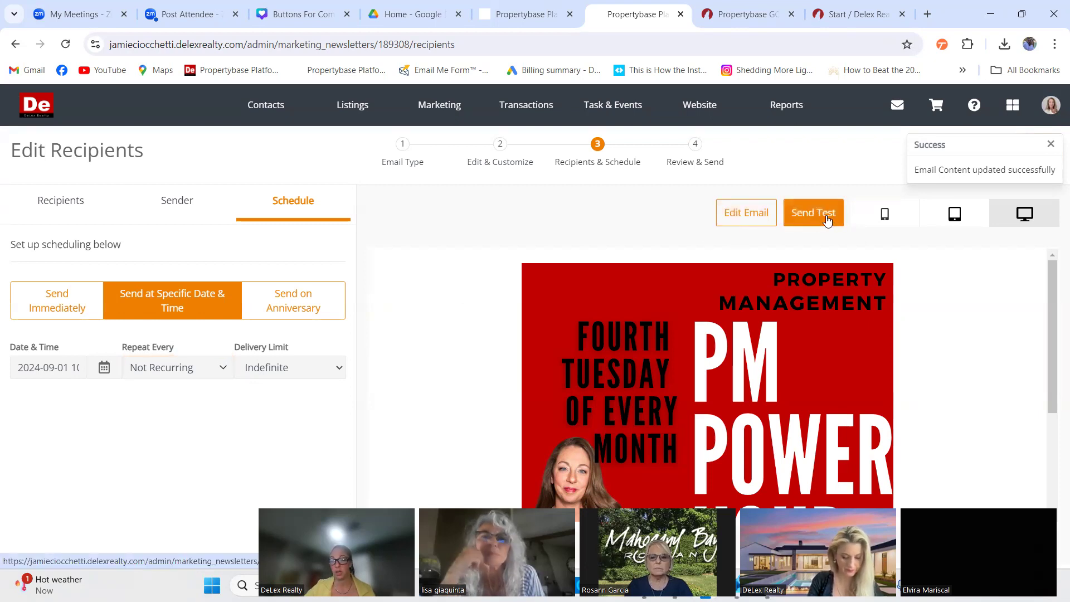
left_click(1051, 144)
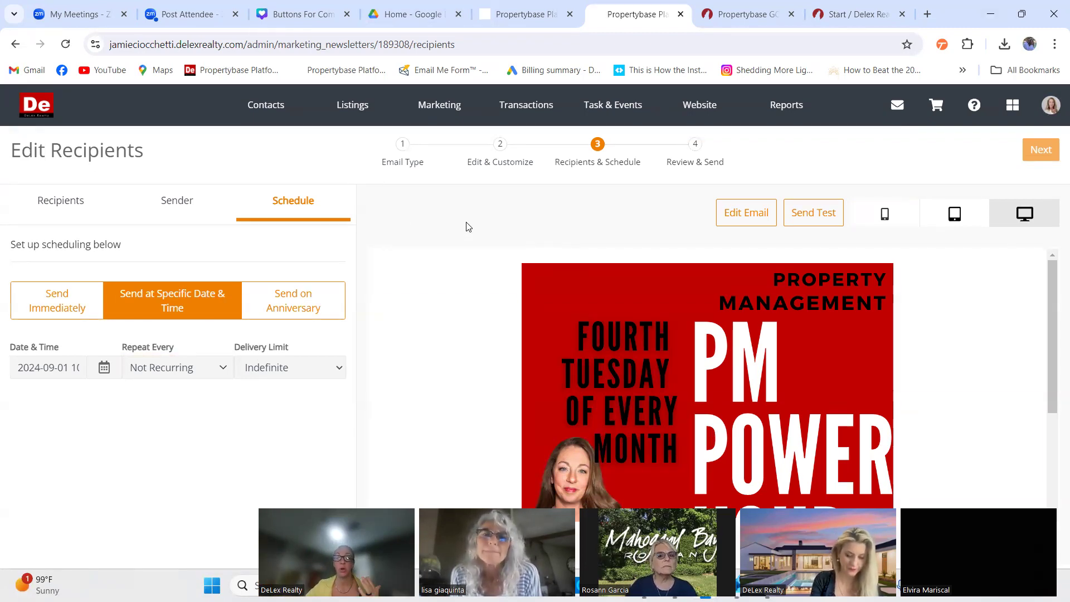
Return to the marketing campaigns list and look through the draft campaigns.
left_click(440, 111)
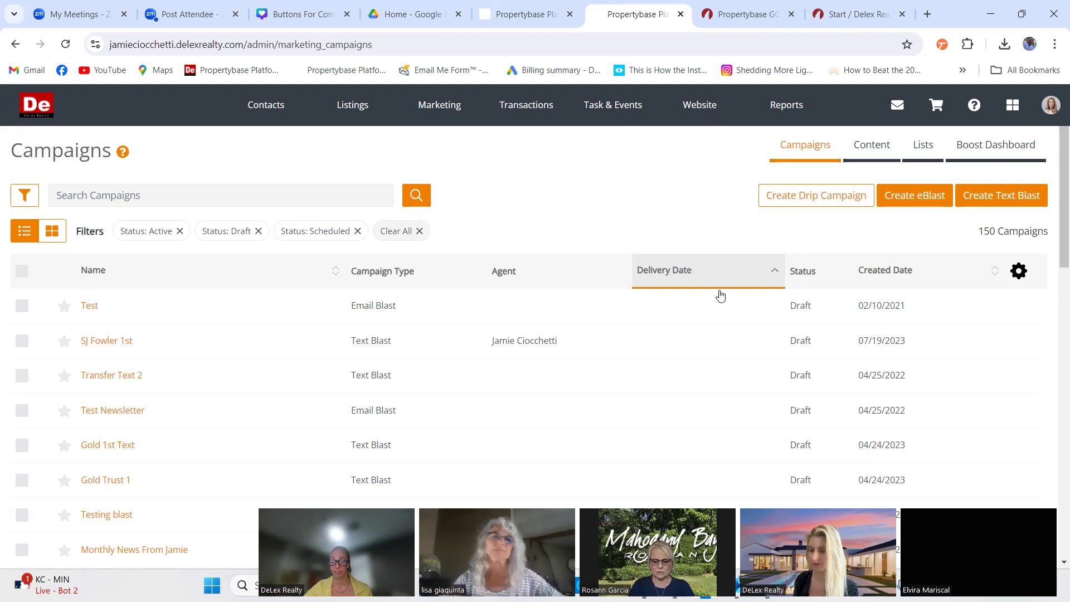
mouse_move(974, 464)
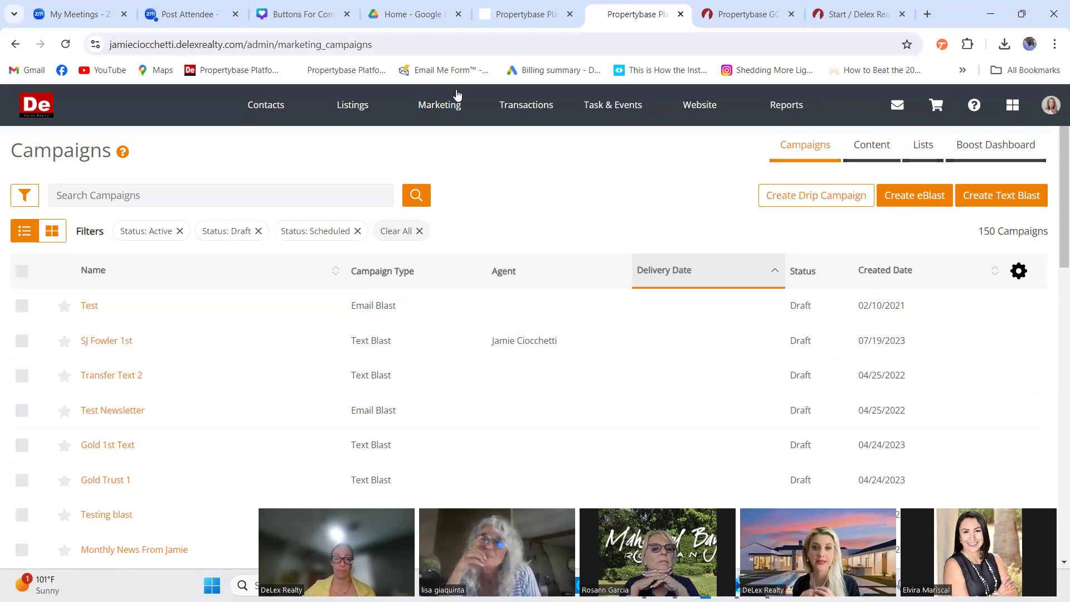
scroll(600, 212, "down", 2)
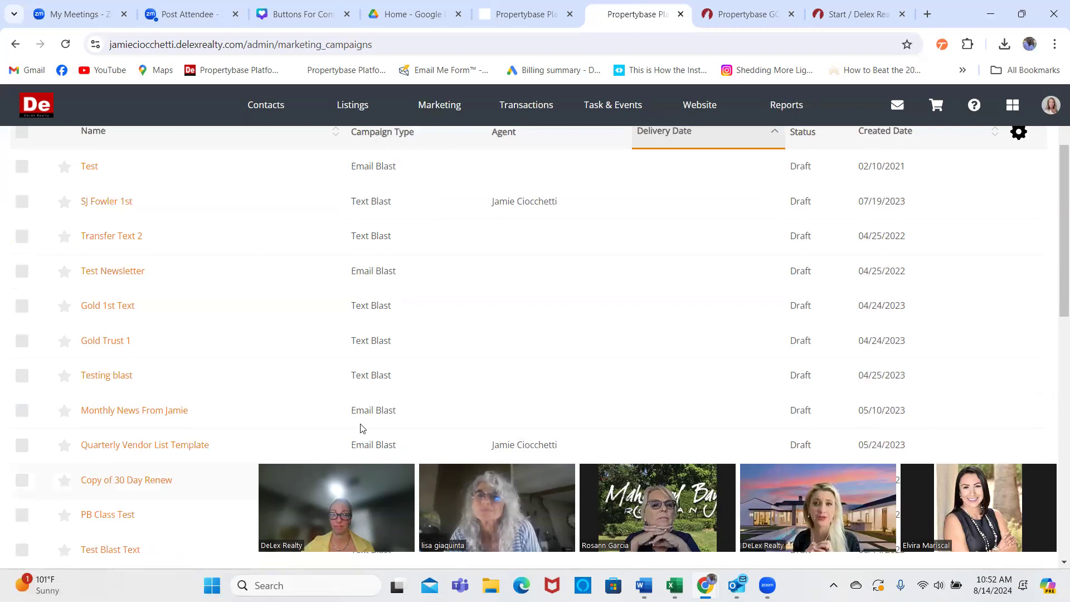
Switch to the Buttons For Compensation Info design in Canva and open the main navigation.
left_click(301, 14)
scroll(826, 284, "up", 1)
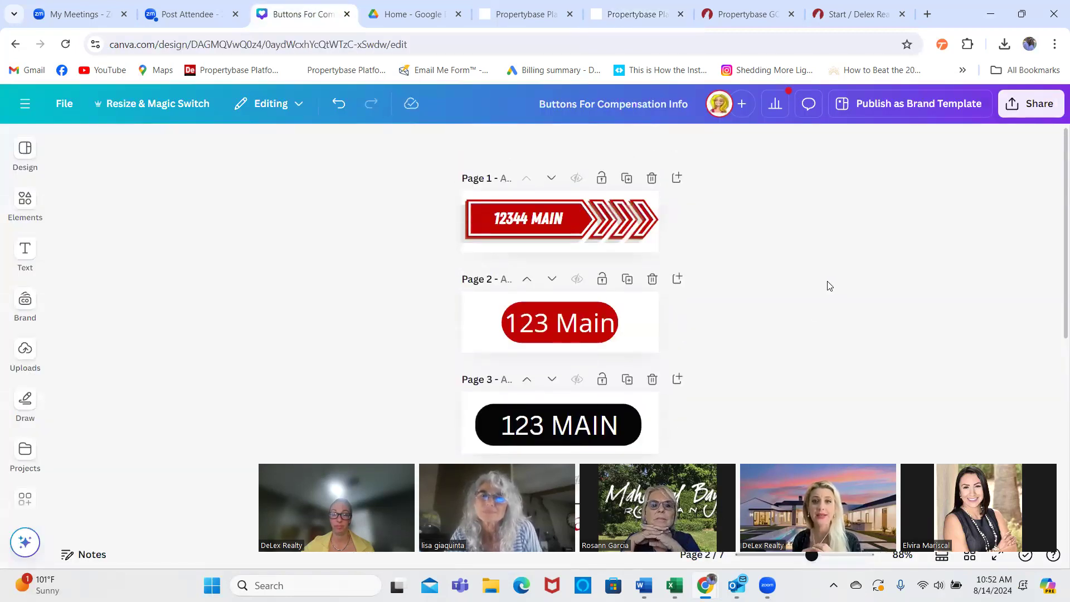
left_click(25, 104)
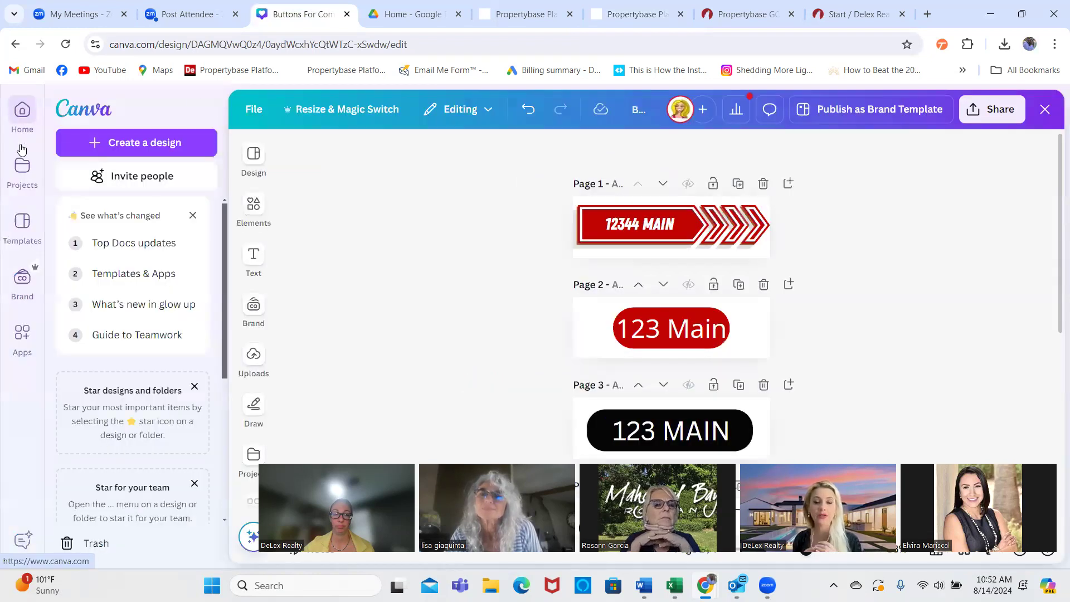